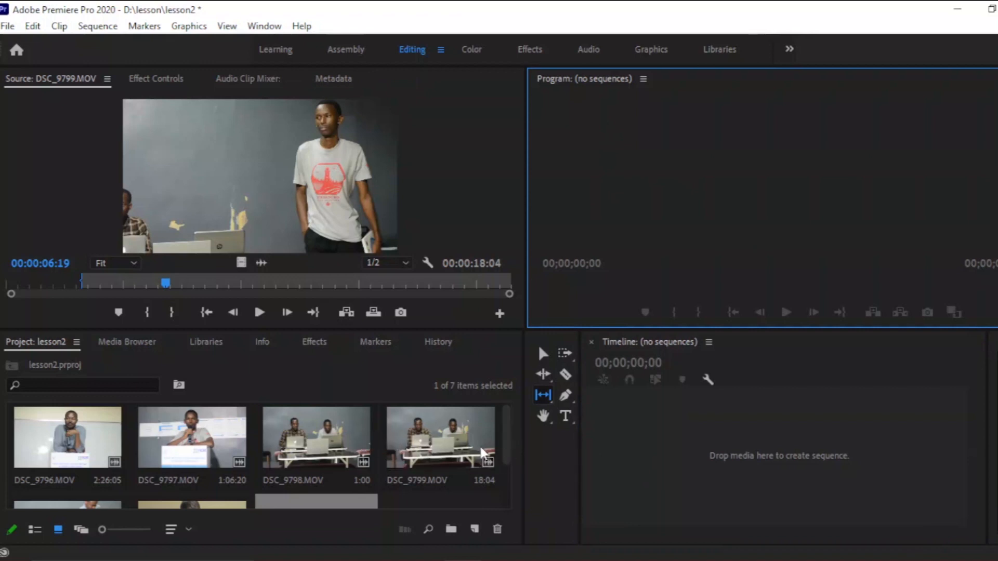
Delete all the video clips from the project, keeping only the footage bin.
scroll(484, 456, "down", 2)
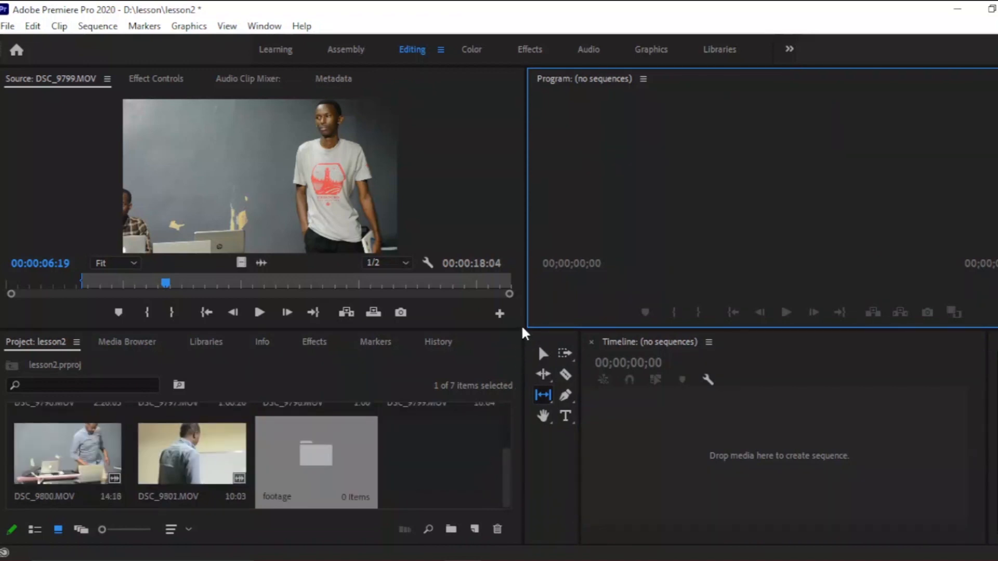
left_click(326, 450)
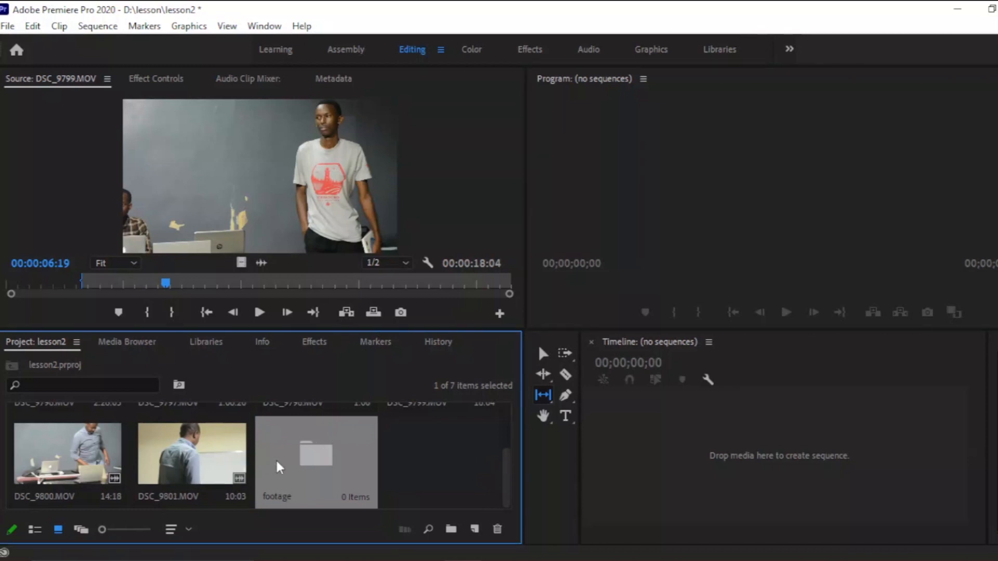
key("ctrl+a")
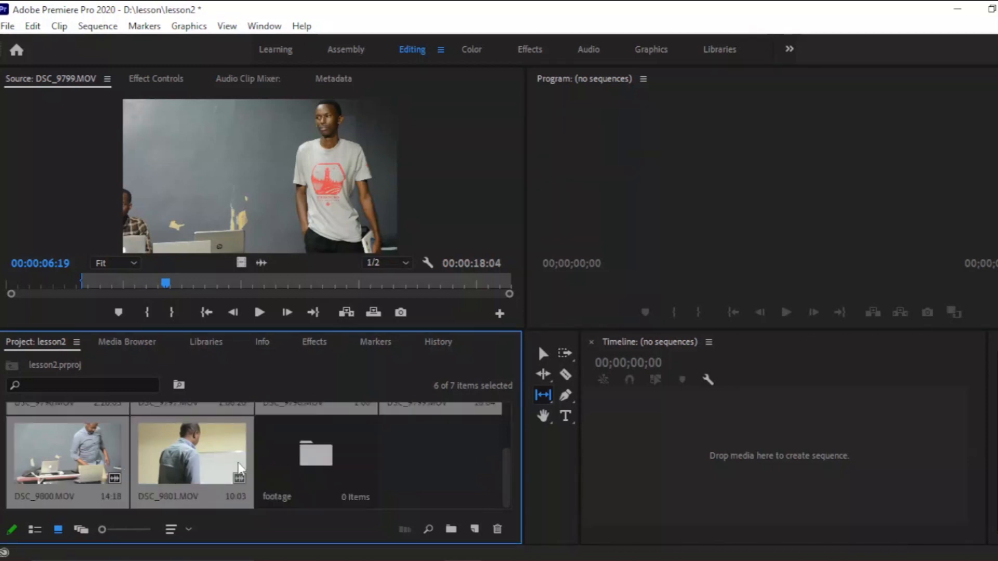
key("Delete")
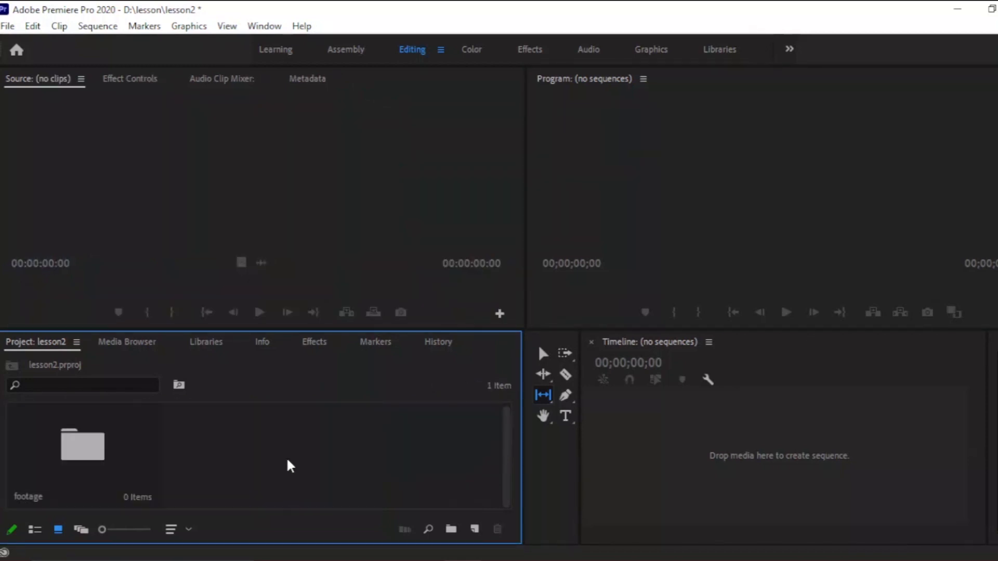
Import the ten video files from the lesson folder into the footage bin and open the bin.
left_click(125, 456)
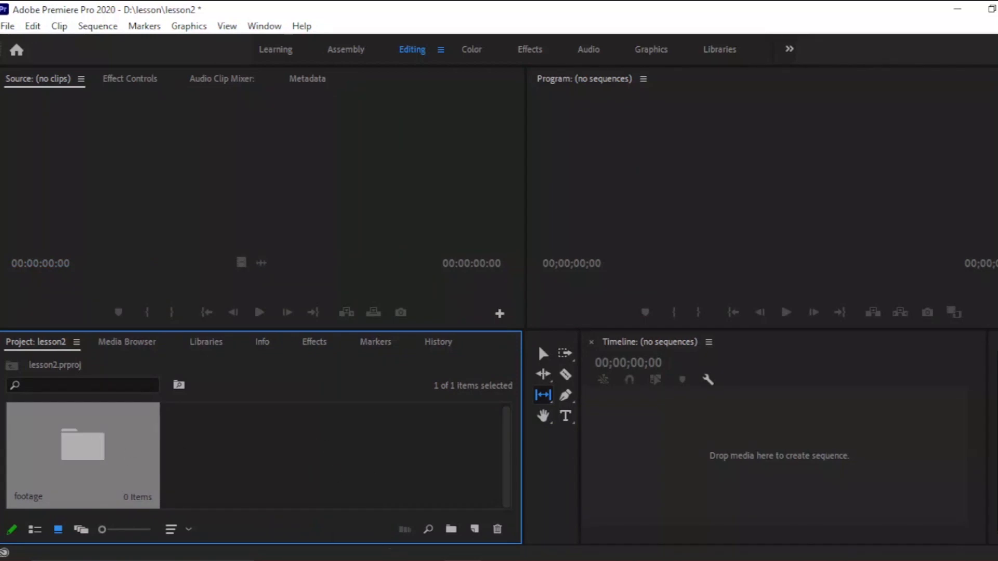
left_click(349, 560)
left_click(447, 526)
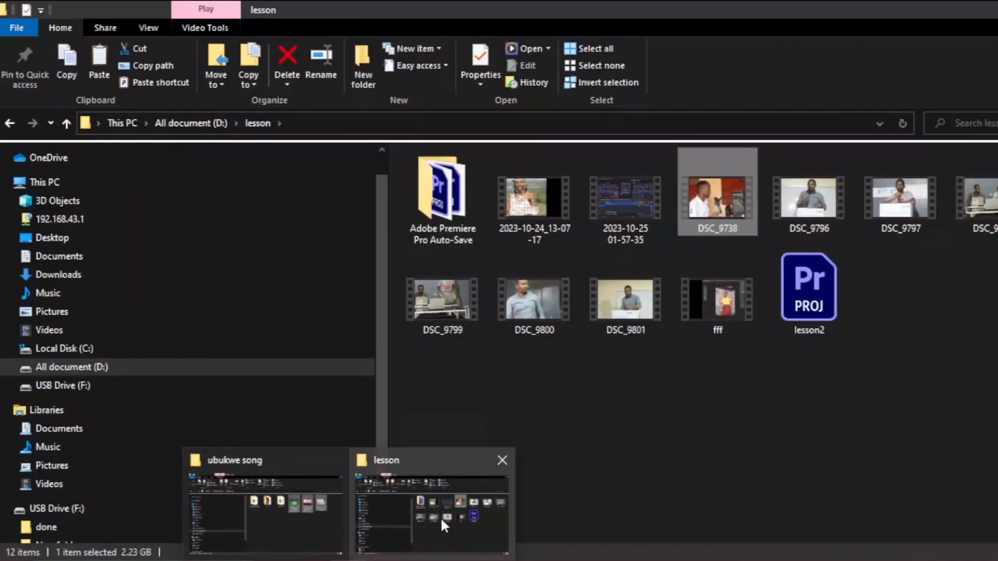
left_click(551, 213)
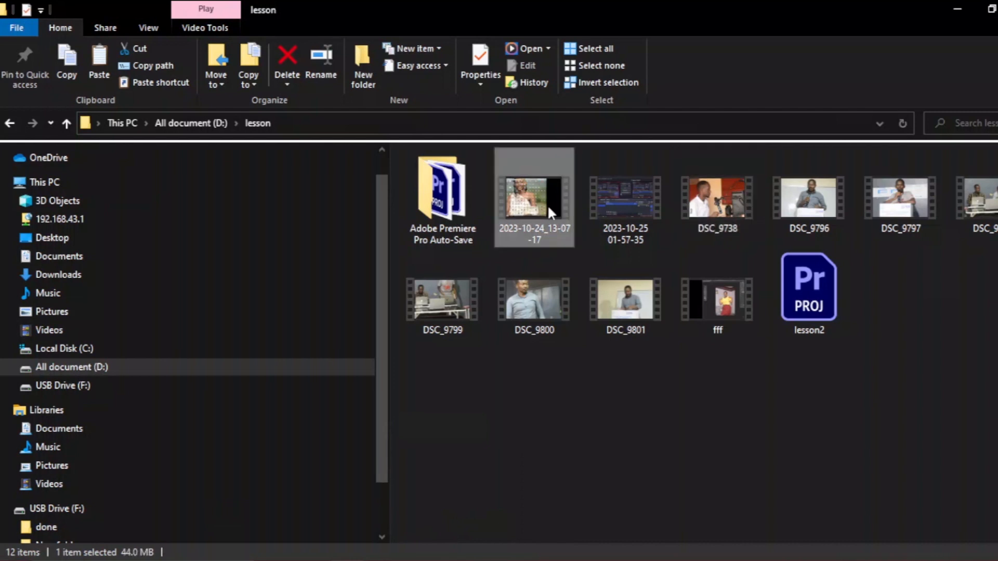
left_click(654, 313, "shift")
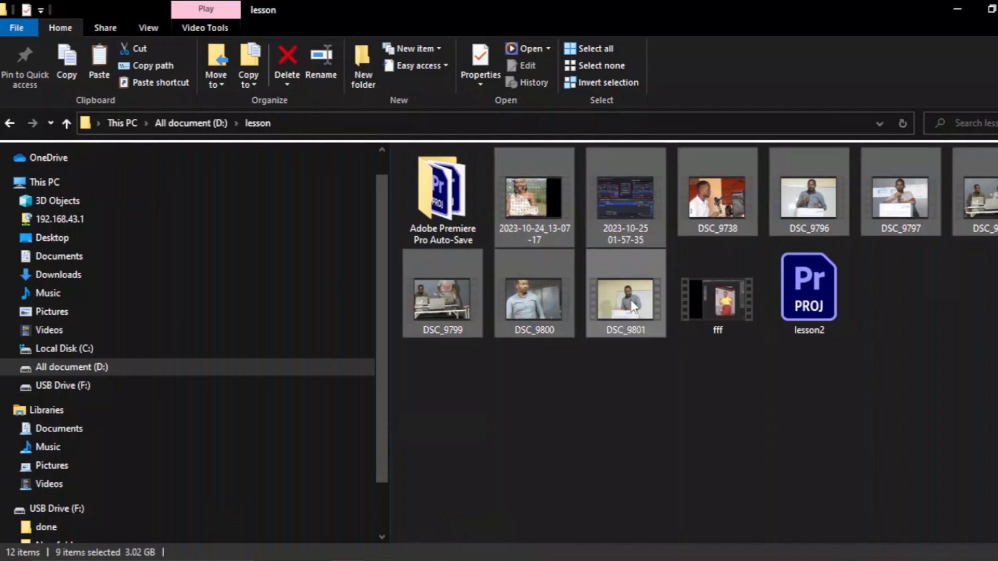
left_click(633, 307)
left_click(552, 220)
left_click(704, 286, "shift")
left_click_drag(704, 286, 92, 467)
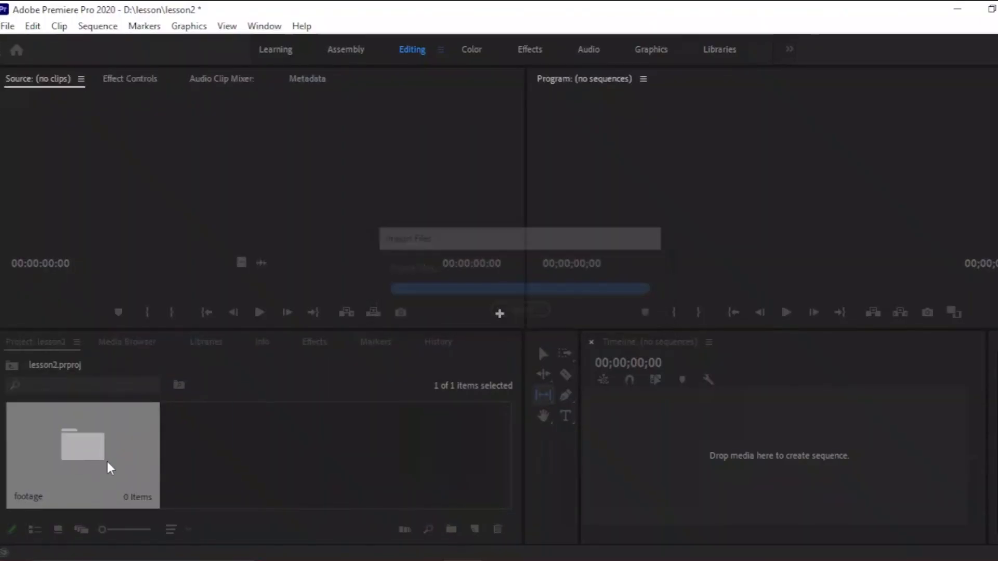
left_click(102, 460)
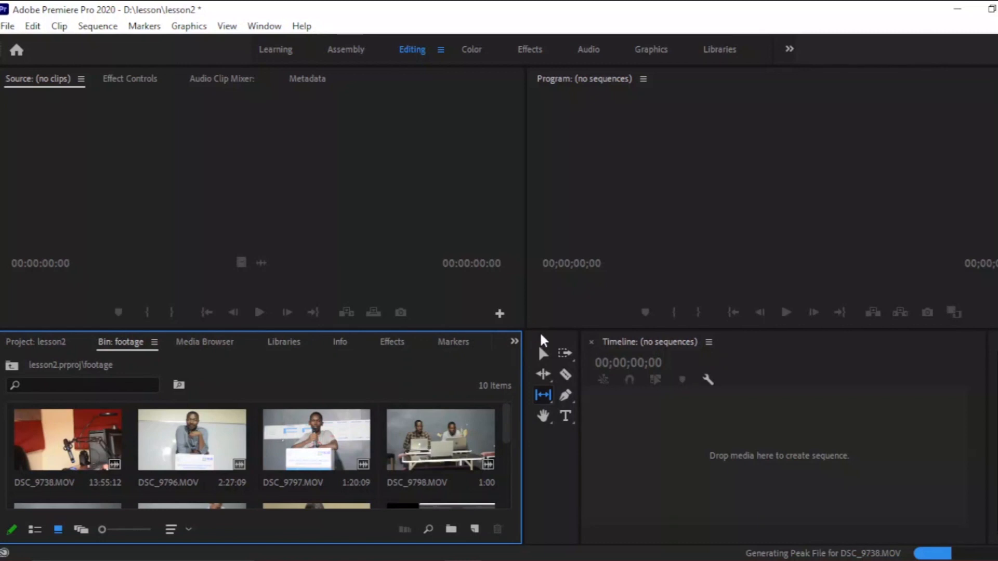
Enlarge the project panel and sort the footage bin's clips by List View Sort.
left_click_drag(550, 329, 550, 242)
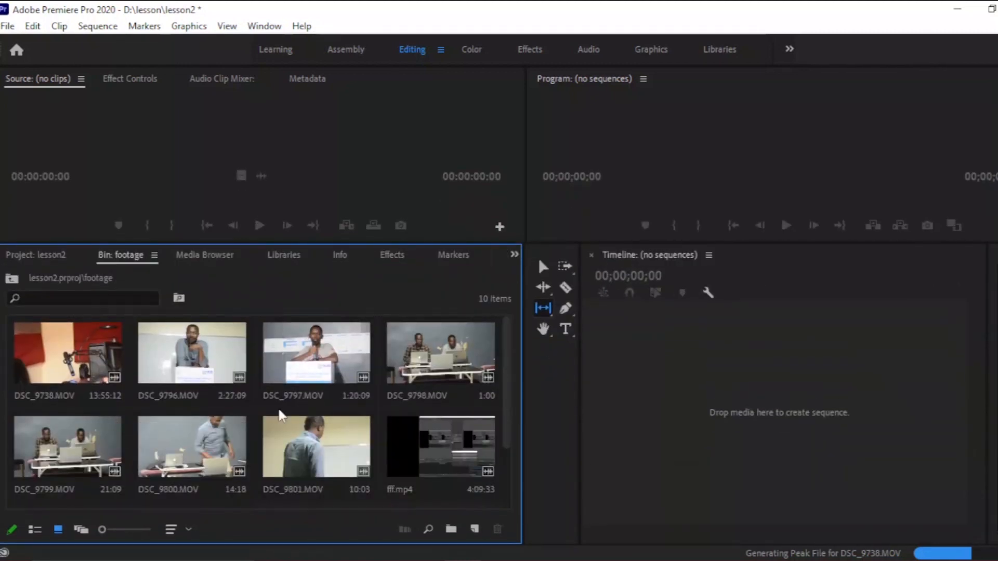
left_click(191, 529)
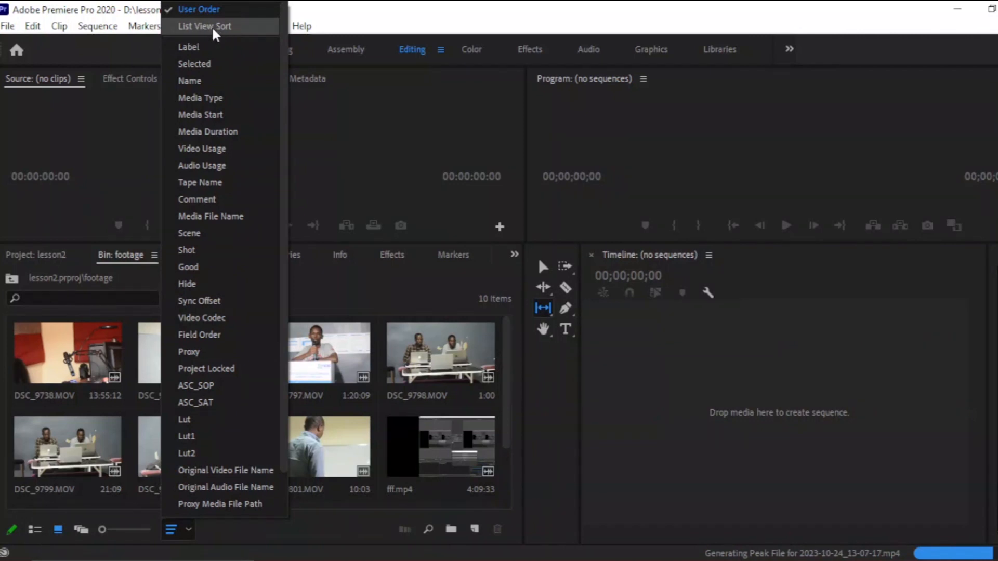
left_click(213, 27)
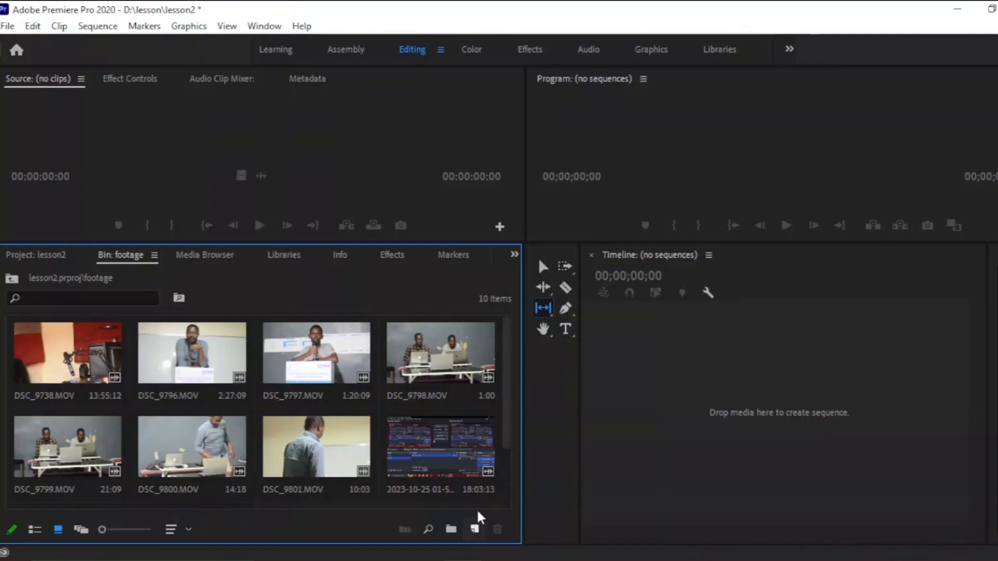
Create a new bin named music in the project root and open it.
left_click(11, 279)
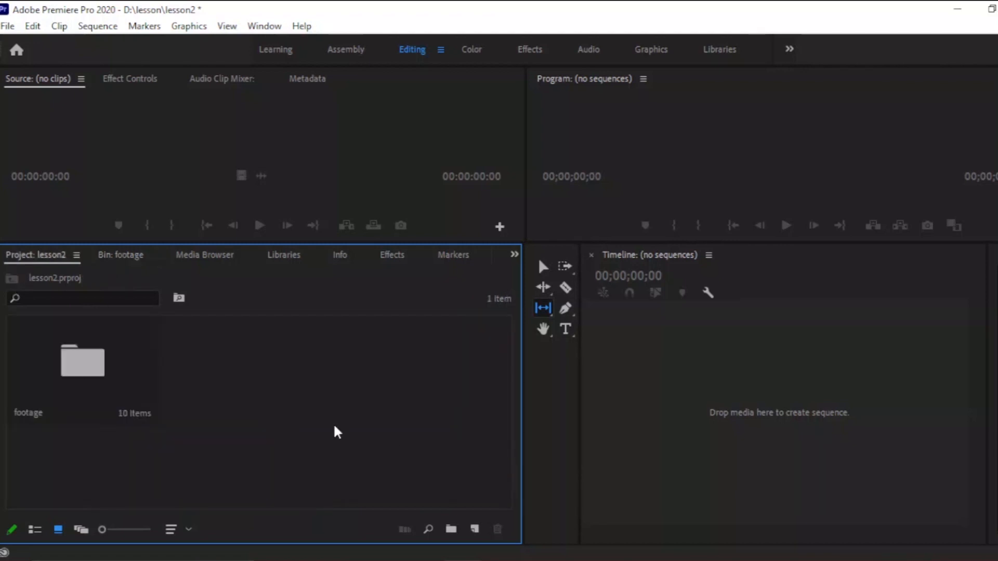
left_click(451, 528)
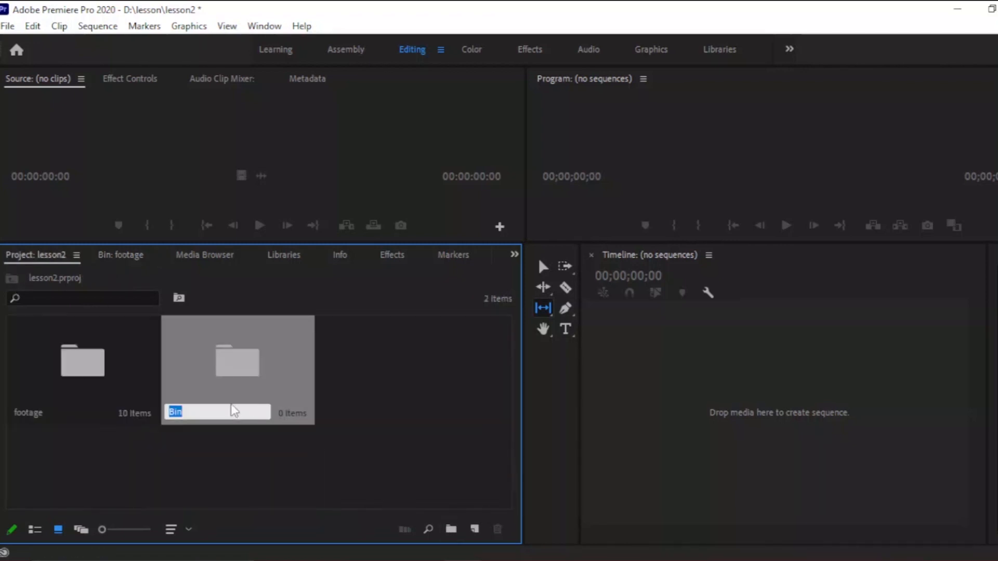
type("music")
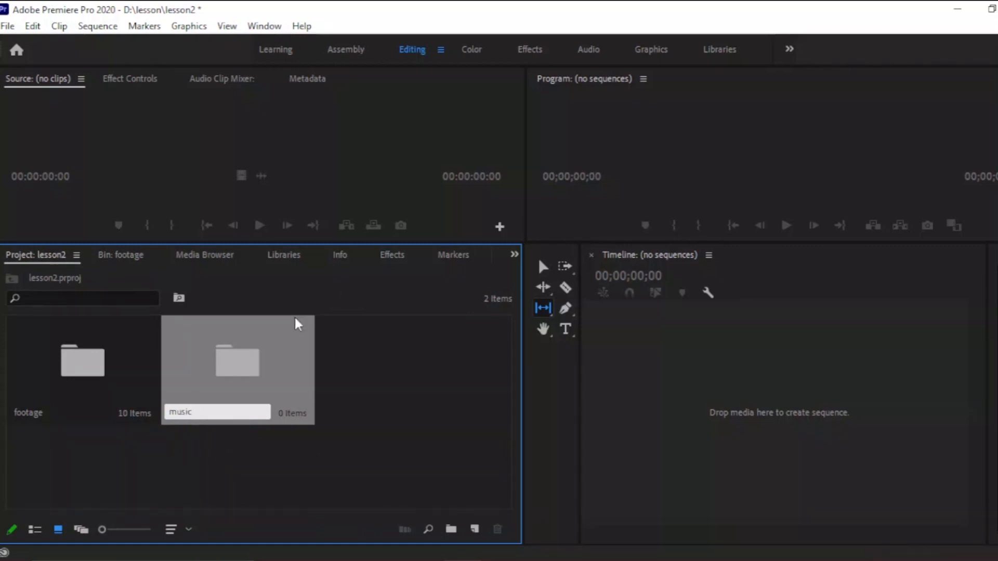
left_click(258, 371)
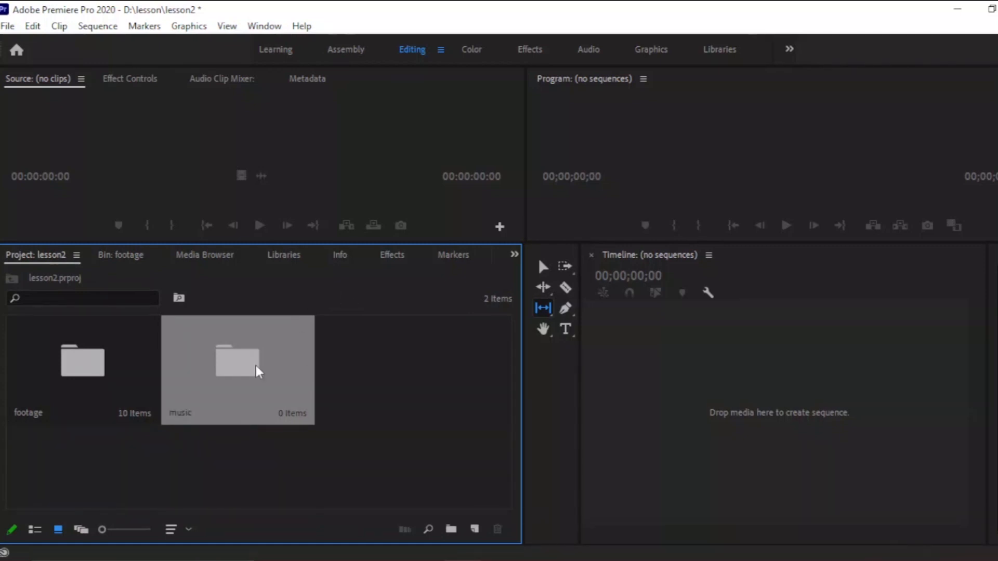
double_click(258, 371)
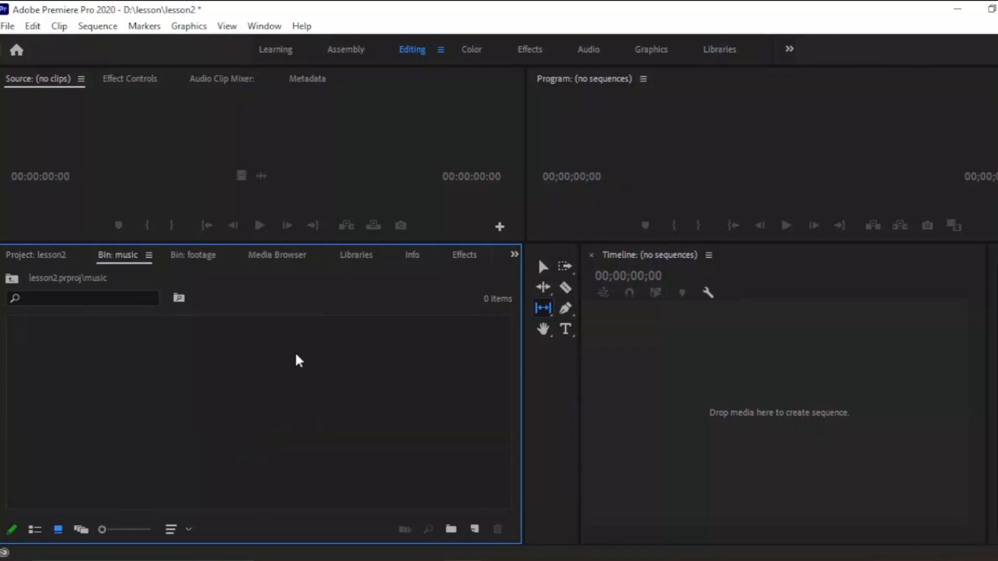
Import the three music files from the ubukwe song folder on drive D into the music bin.
left_click(957, 9)
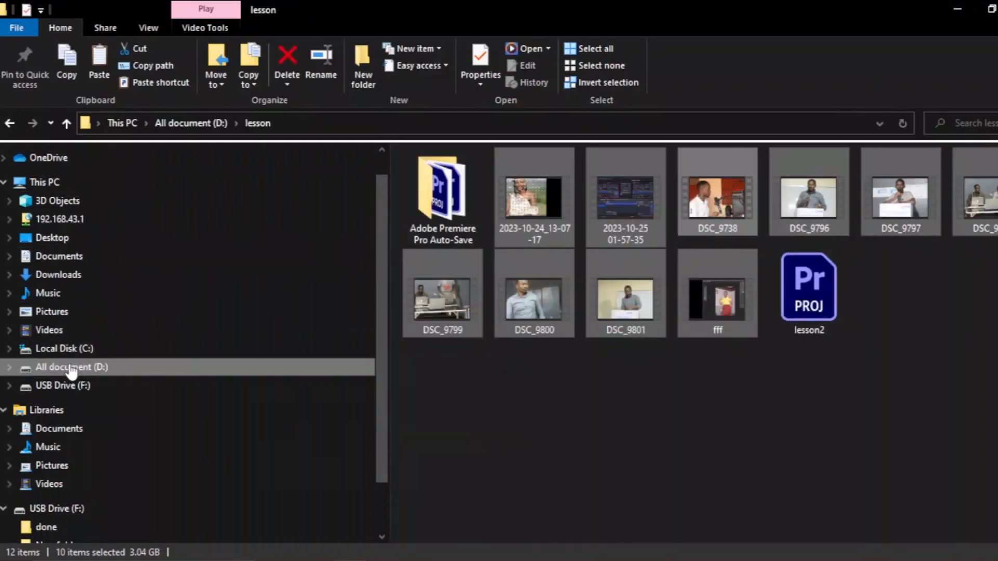
left_click(41, 368)
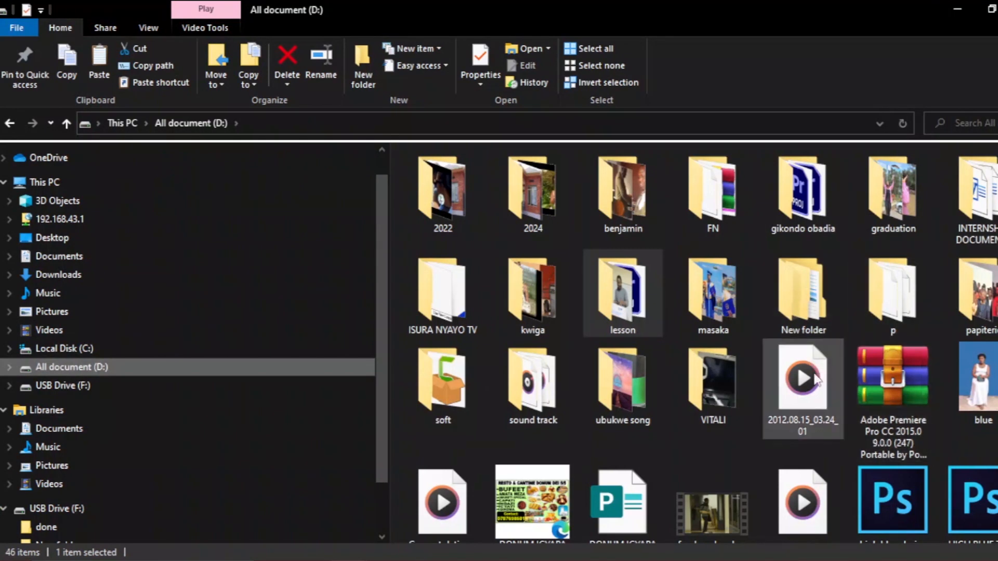
double_click(624, 382)
left_click_drag(913, 318, 258, 439)
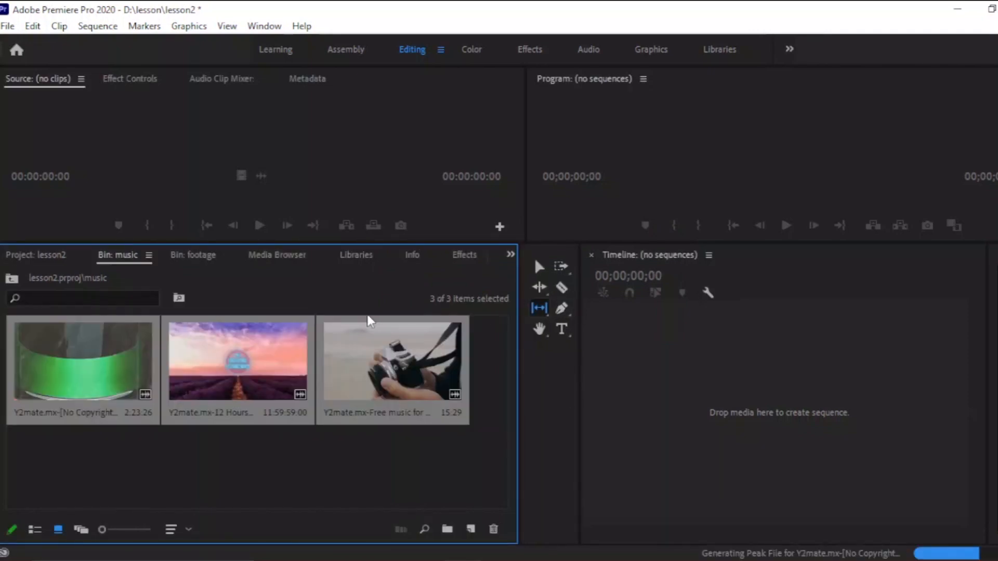
Narrow the project panel and widen the timeline panel by moving the tools panel beside the timeline.
left_click(731, 343)
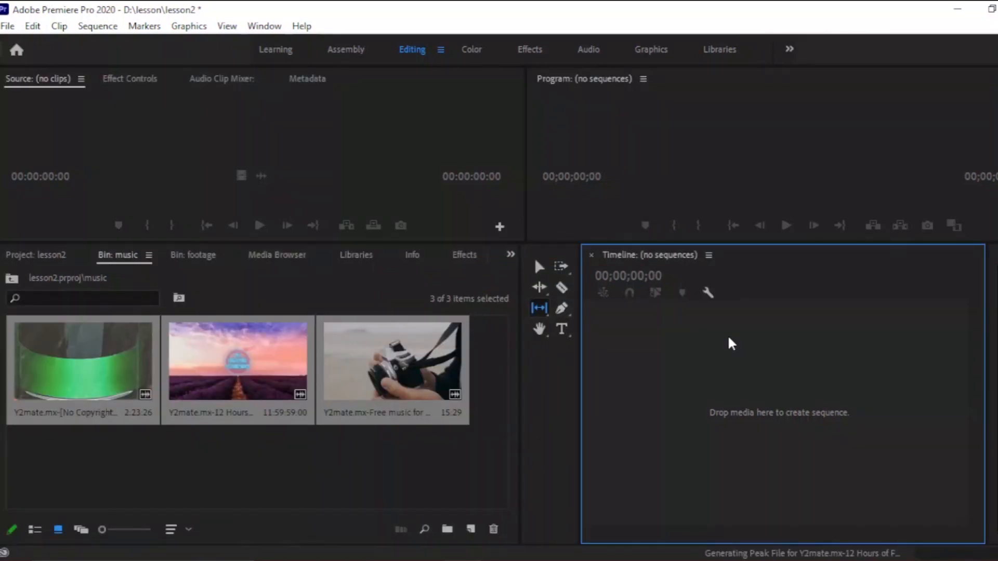
left_click_drag(519, 340, 346, 363)
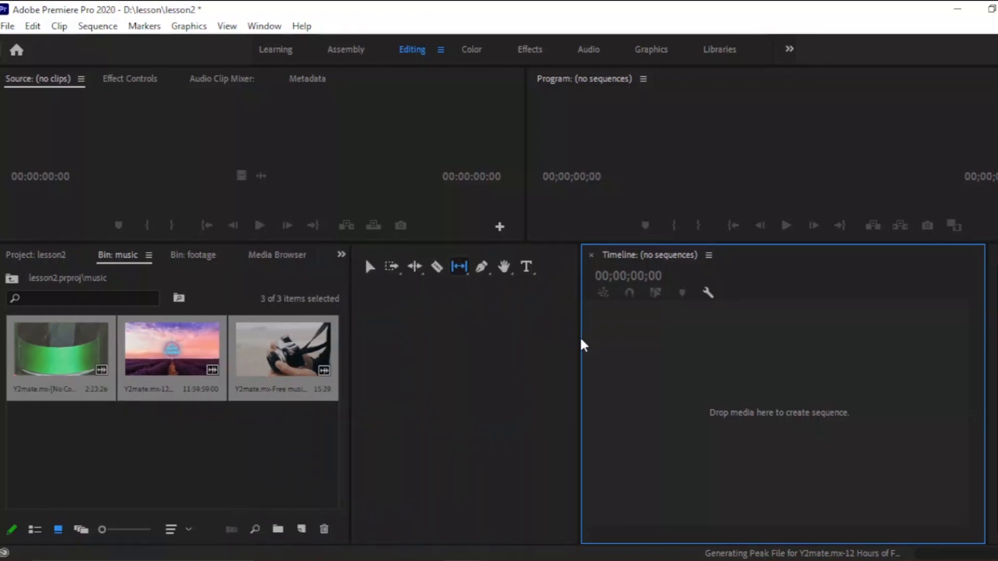
left_click_drag(578, 339, 396, 352)
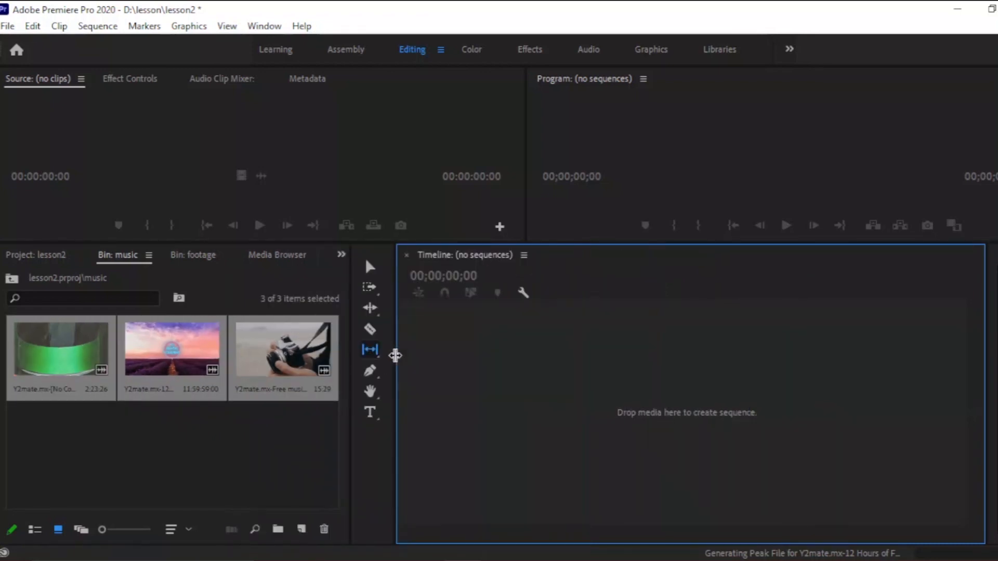
Switch between the project, footage and music bins to review their contents.
left_click(43, 257)
double_click(61, 377)
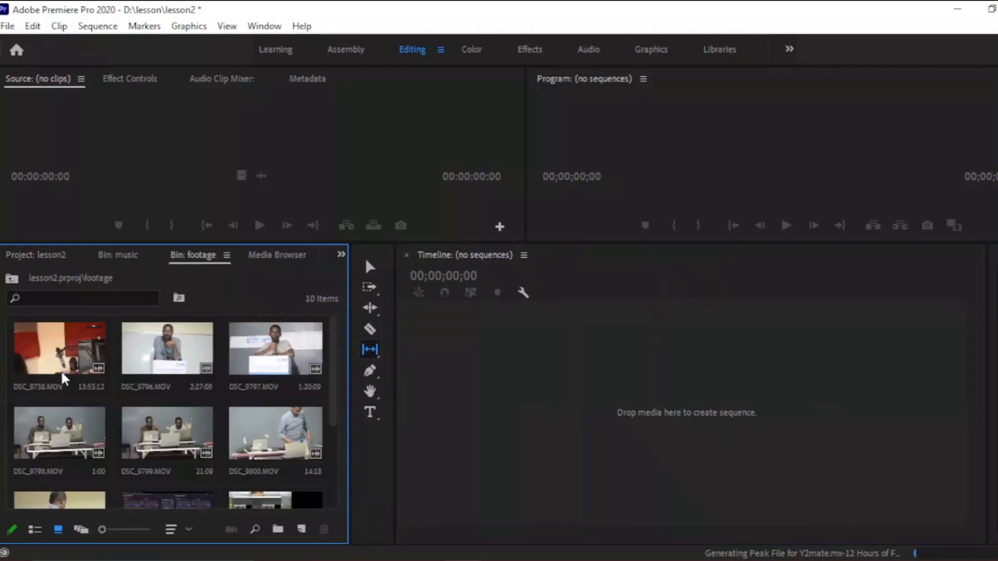
left_click(128, 260)
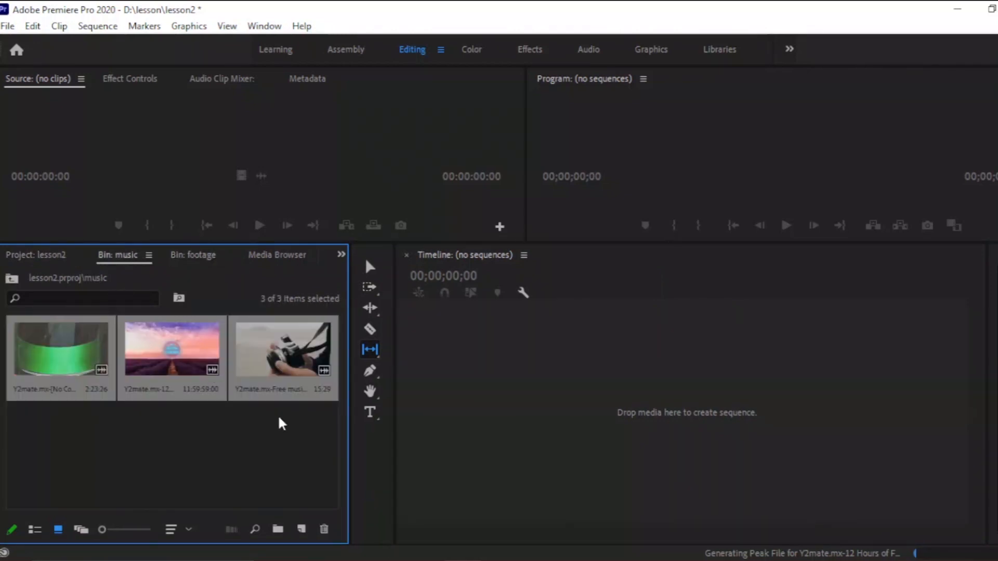
left_click_drag(254, 434, 96, 281)
Open the New Sequence dialog.
left_click(8, 26)
left_click(8, 26)
left_click(8, 26)
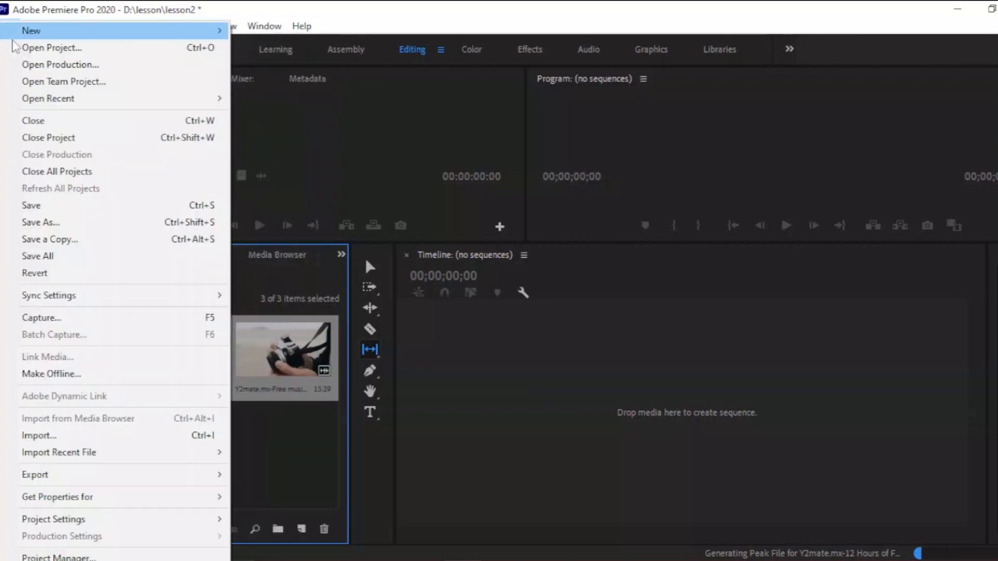
left_click(93, 26)
left_click(8, 26)
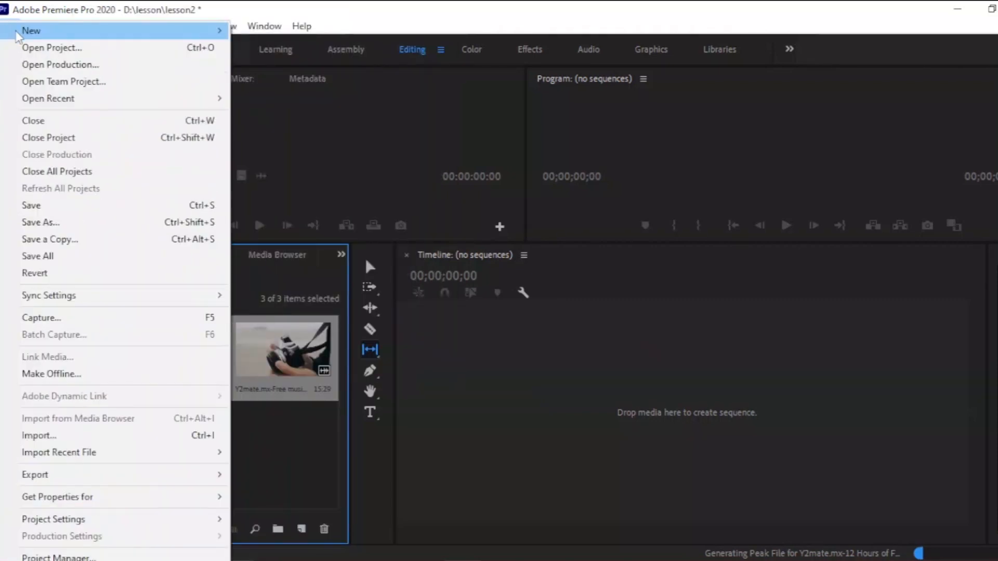
mouse_move(208, 30)
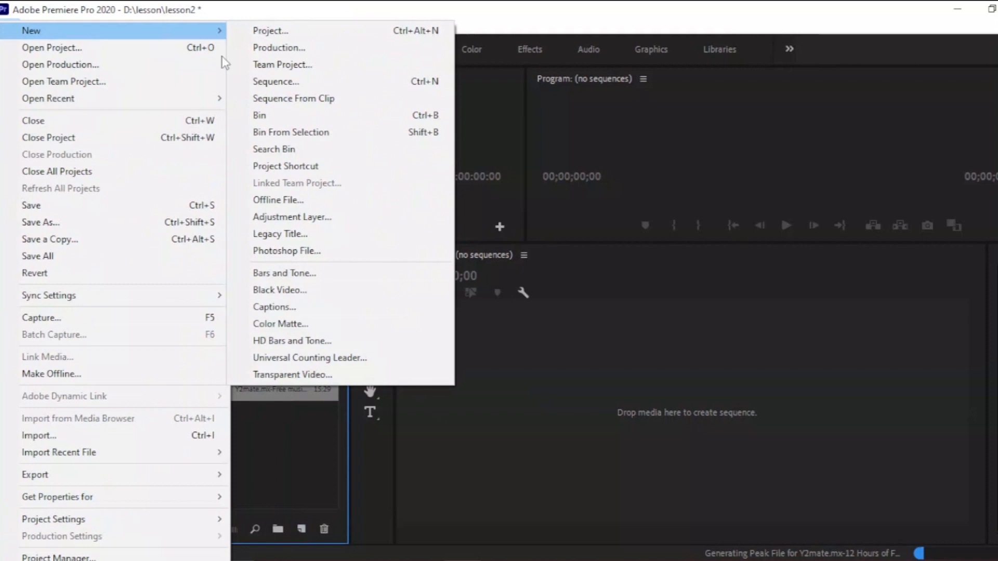
left_click(281, 83)
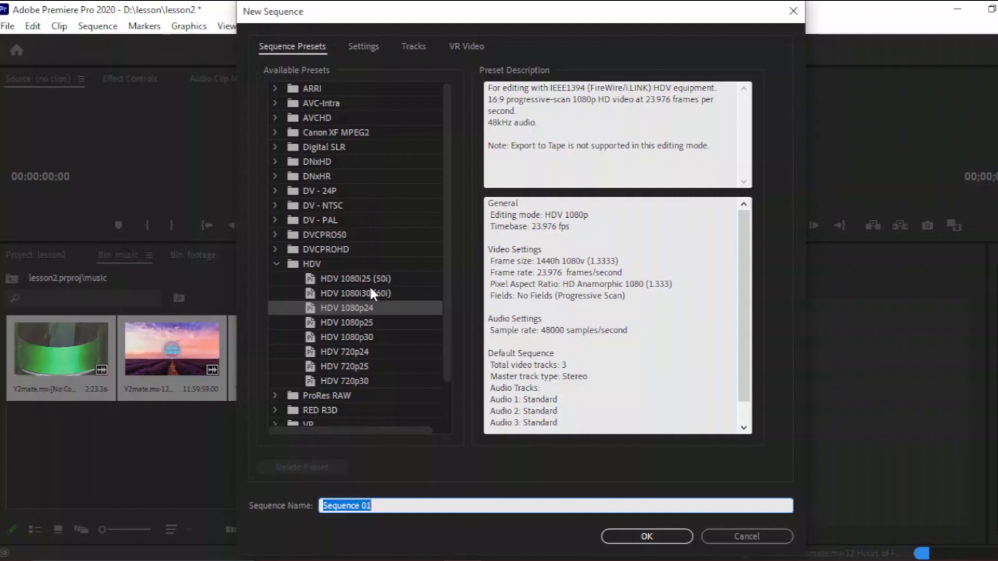
Compare the HDV 1080 presets and create the sequence with the HDV 1080p24 preset.
left_click(343, 324)
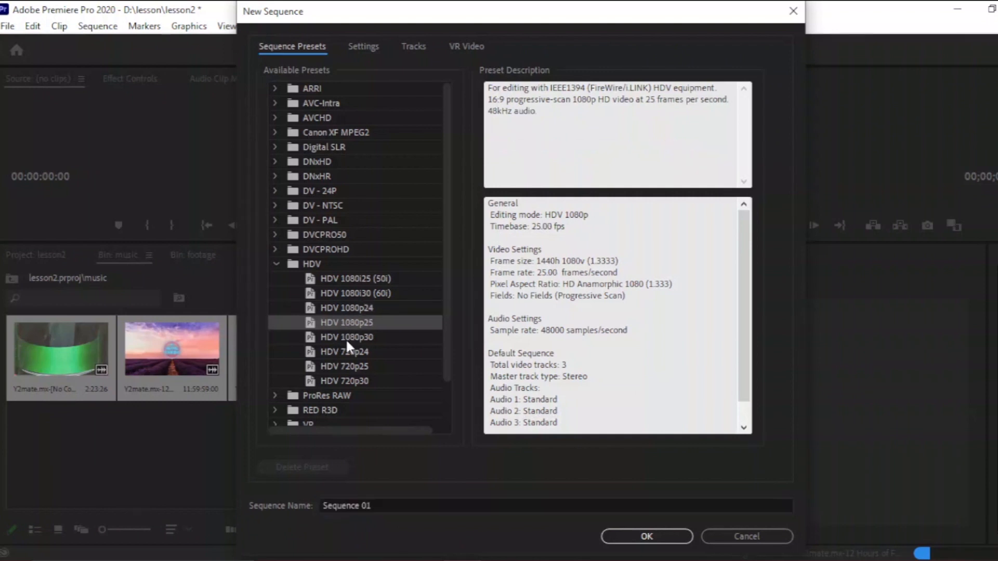
left_click(339, 338)
left_click(347, 319)
left_click(347, 309)
left_click(345, 323)
left_click(346, 337)
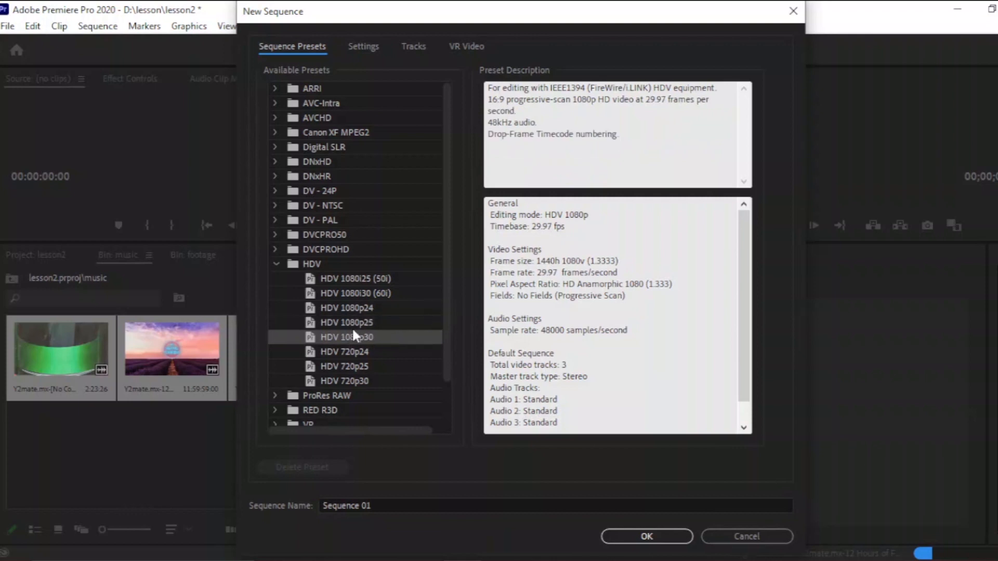
left_click(359, 280)
left_click(350, 309)
left_click(346, 336)
left_click(349, 322)
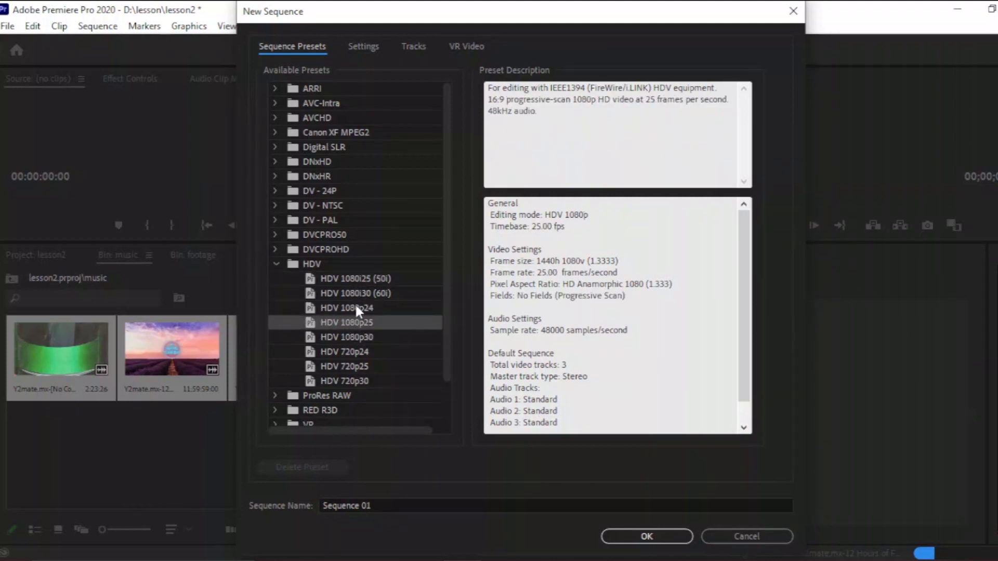
left_click(357, 310)
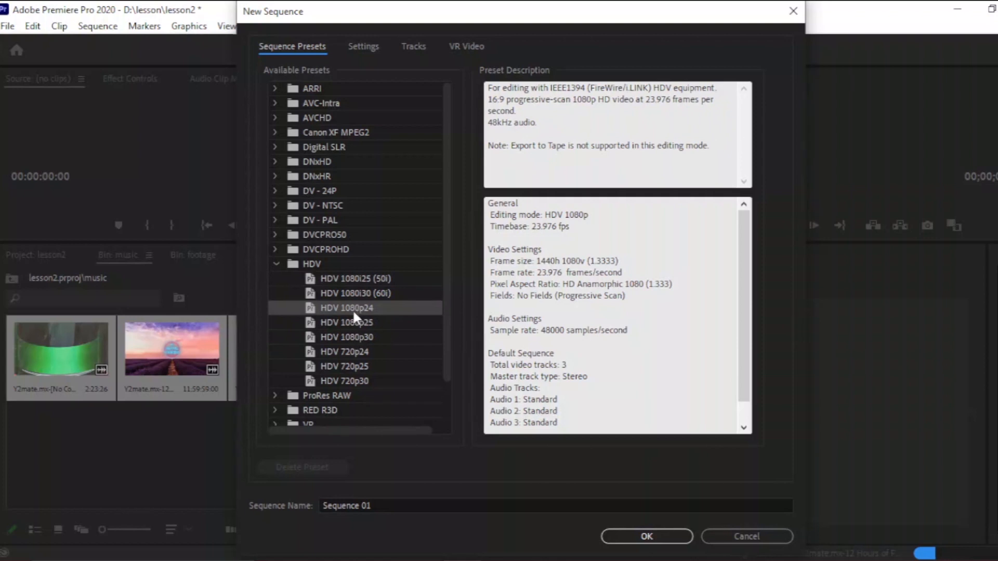
left_click(645, 536)
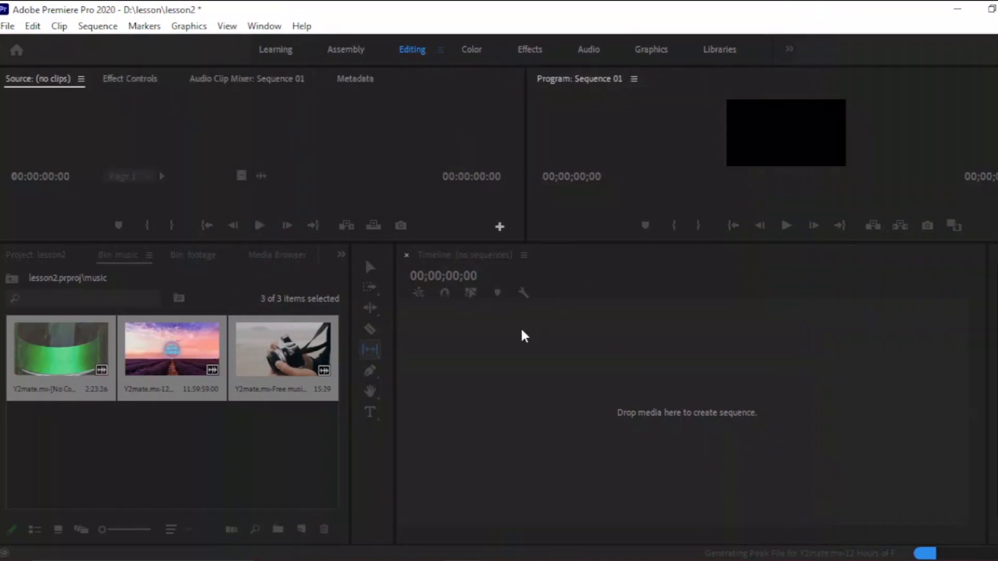
Open the footage bin and preview clip DSC_9796.MOV in the source monitor, browsing the bin's clips.
left_click(799, 153)
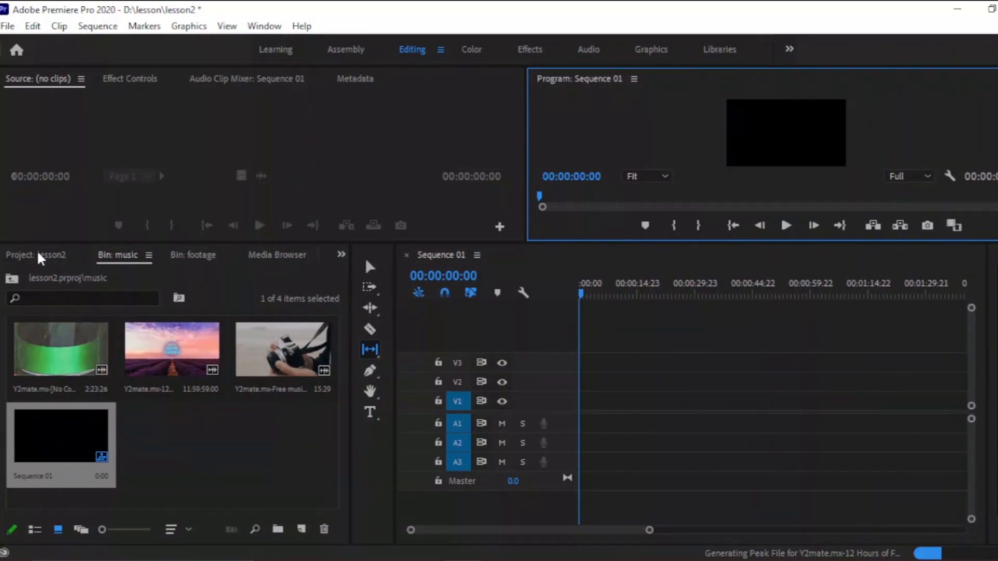
left_click(52, 256)
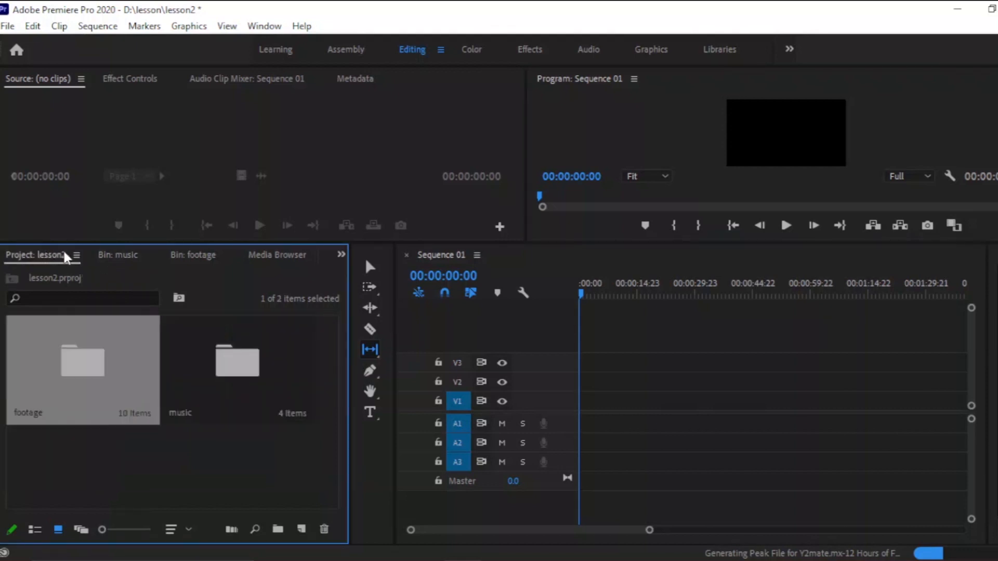
double_click(67, 368)
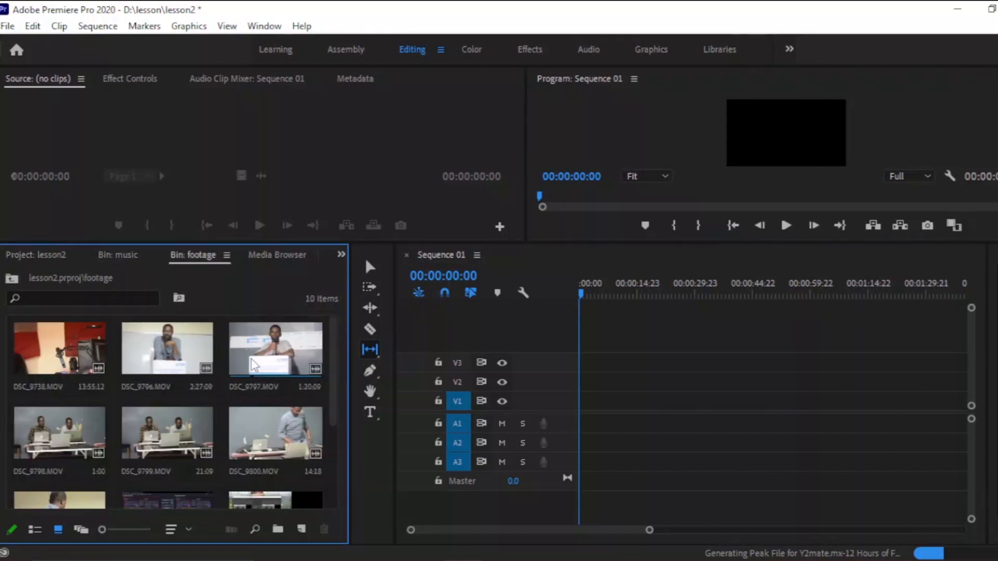
double_click(142, 353)
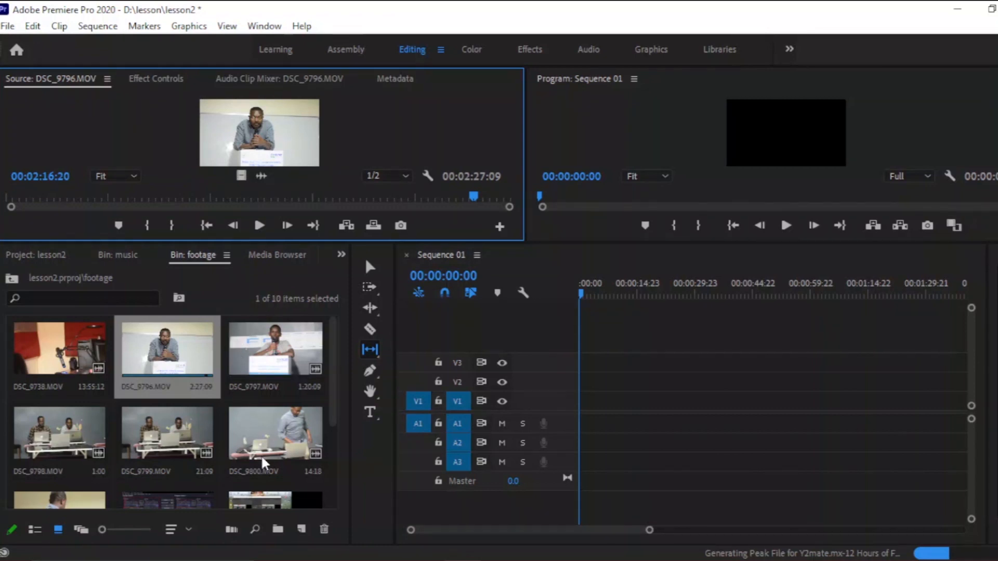
scroll(258, 444, "down", 3)
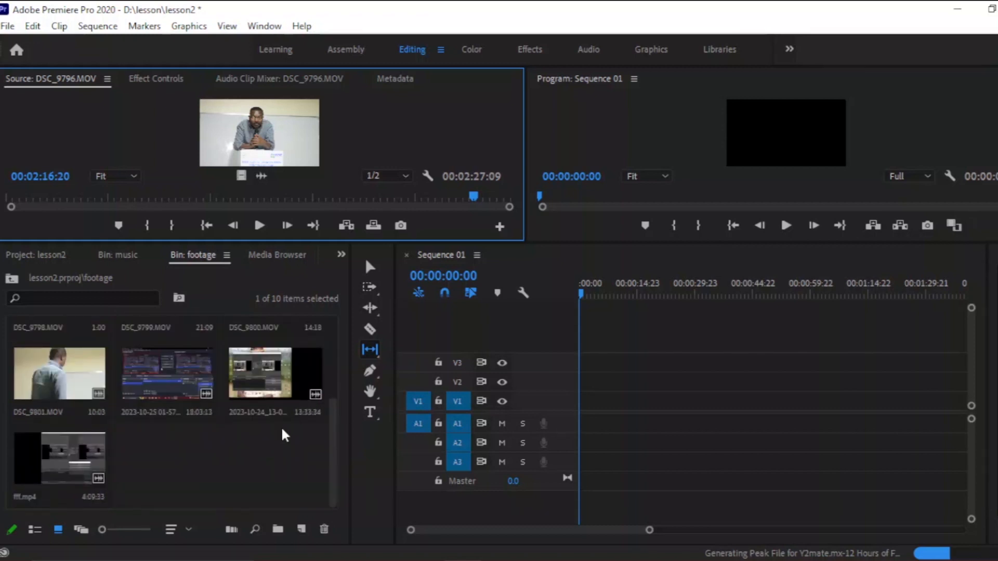
scroll(195, 434, "up", 3)
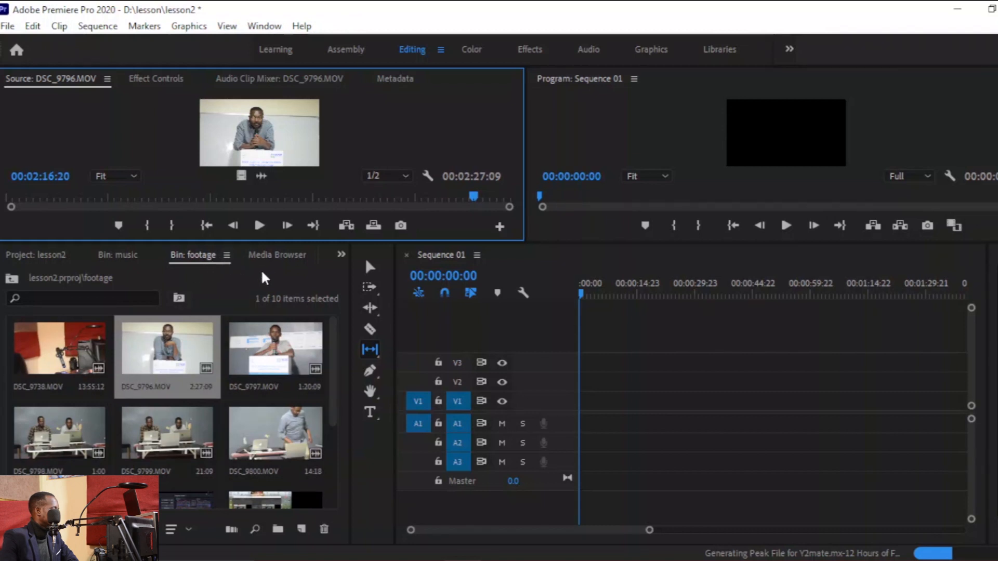
left_click(138, 257)
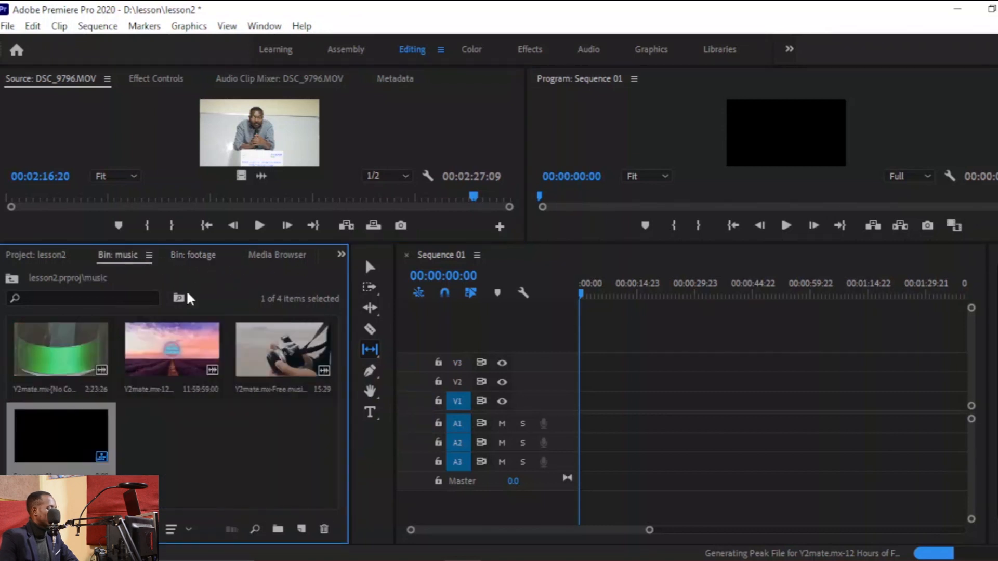
Open the Phonk Epic Racing Cars music clip in the source monitor and mark in and out points around its first 18 seconds.
double_click(86, 354)
left_click_drag(373, 197, 9, 197)
key("space")
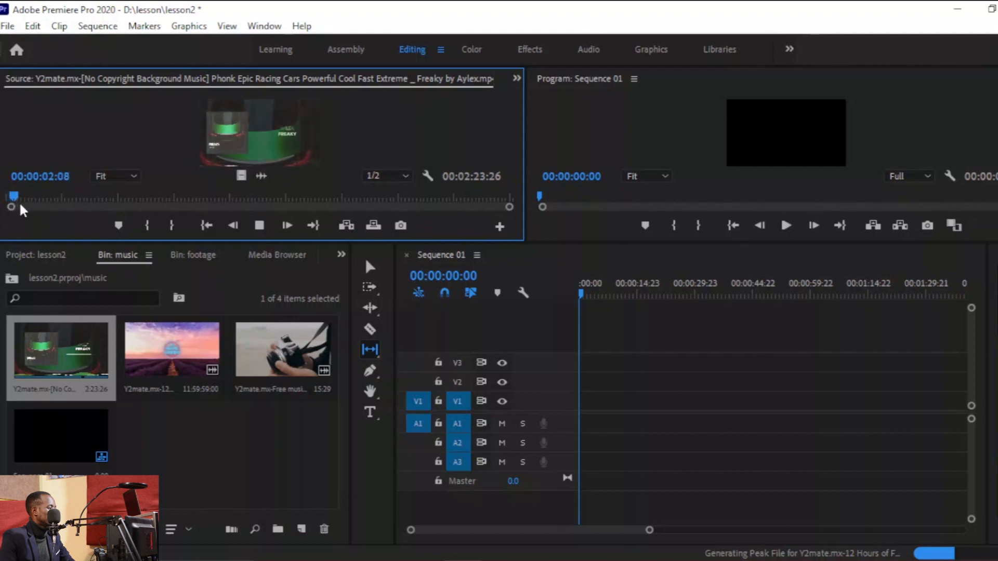
left_click(18, 199)
key("o")
key("i")
left_click_drag(18, 200, 81, 199)
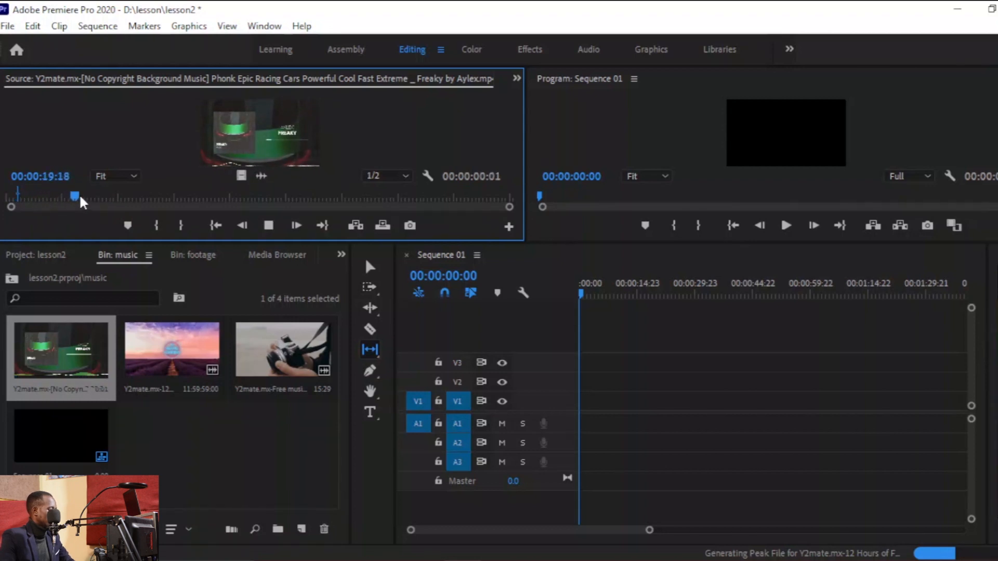
key("o")
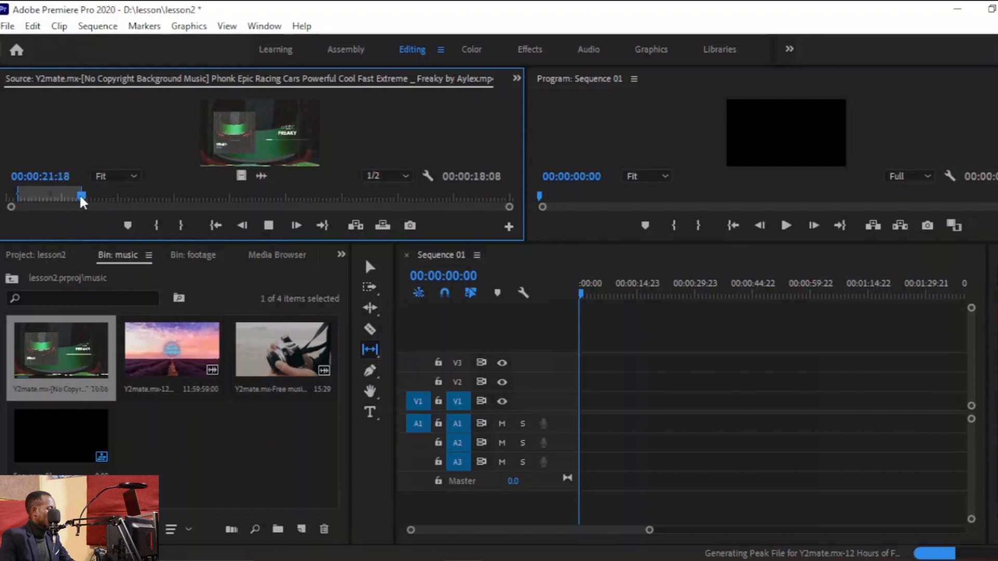
Place the marked music segment on audio track A1 at the start of the sequence.
key("space")
left_click_drag(646, 379, 564, 432)
left_click_drag(641, 420, 644, 422)
Lengthen the music clip on A1 by stretching its end with the Rate Stretch tool, then play it back.
key("r")
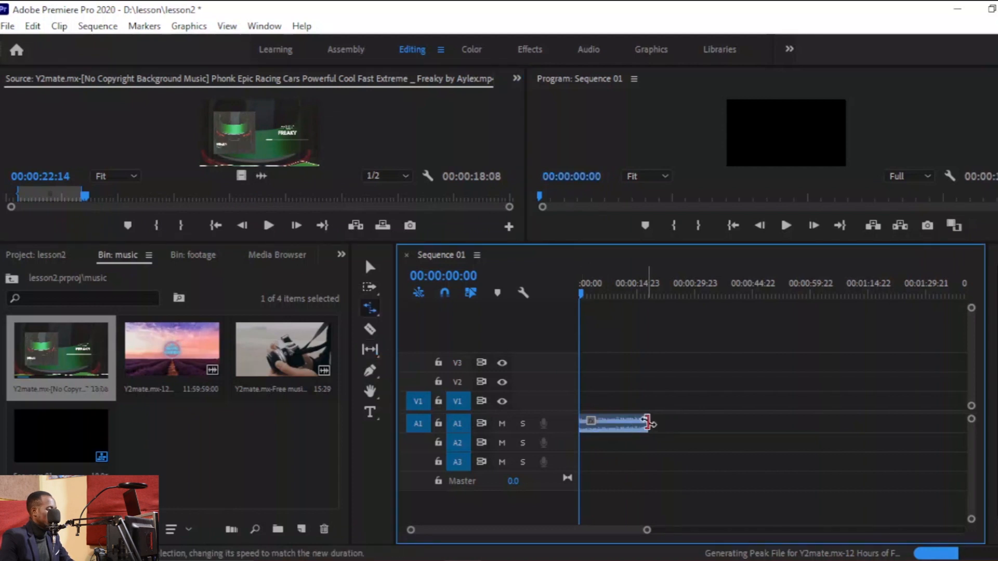
key("v")
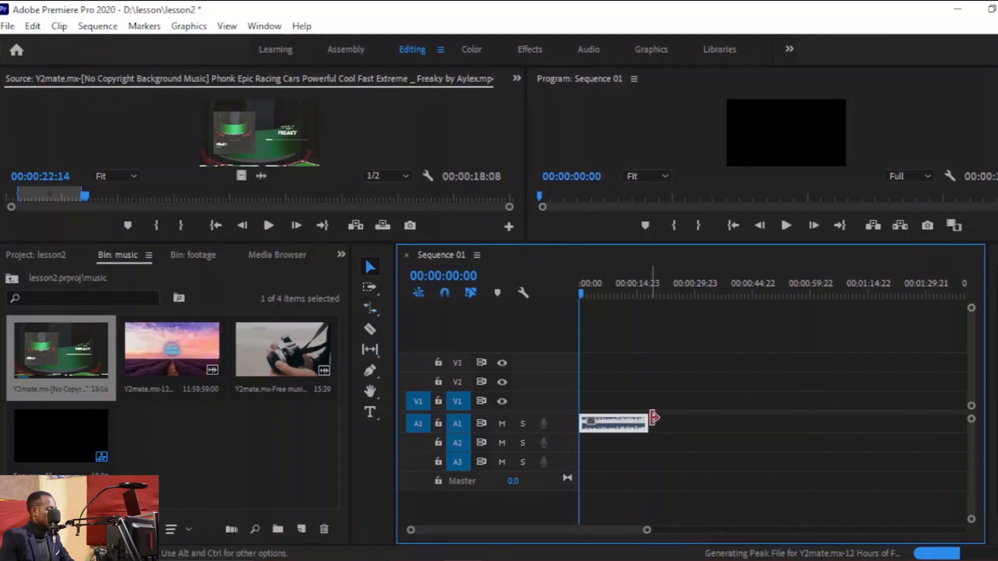
left_click_drag(644, 420, 757, 437)
key("space")
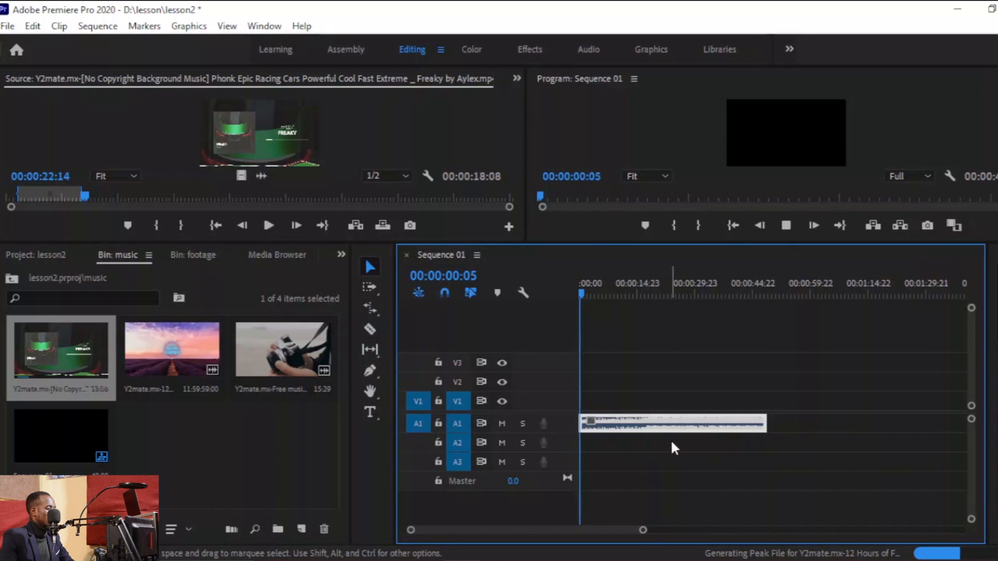
left_click_drag(592, 289, 537, 295)
Preview clips DSC_9796, DSC_9797, DSC_9800 and DSC_9799 from the footage bin in the source monitor.
left_click(38, 256)
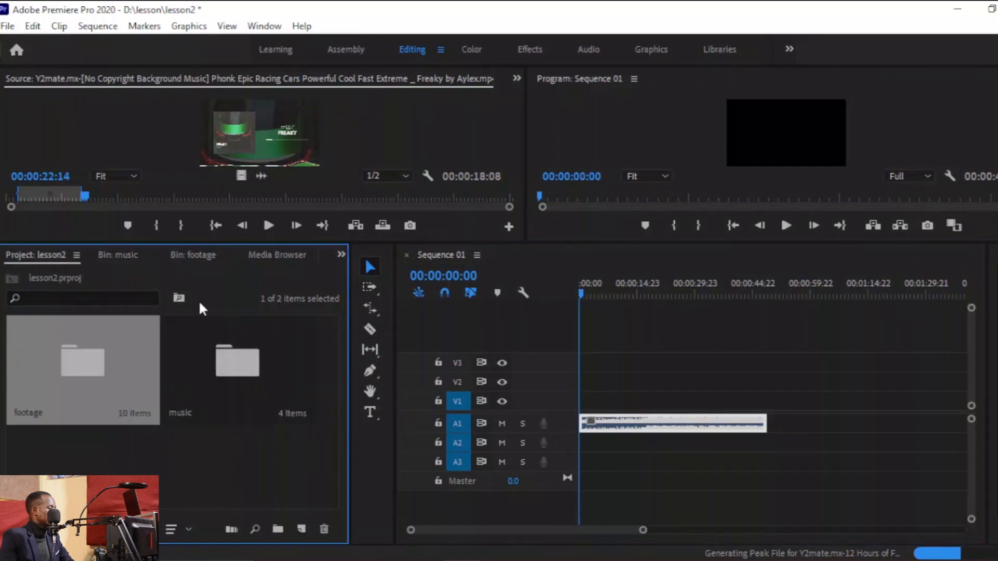
double_click(71, 362)
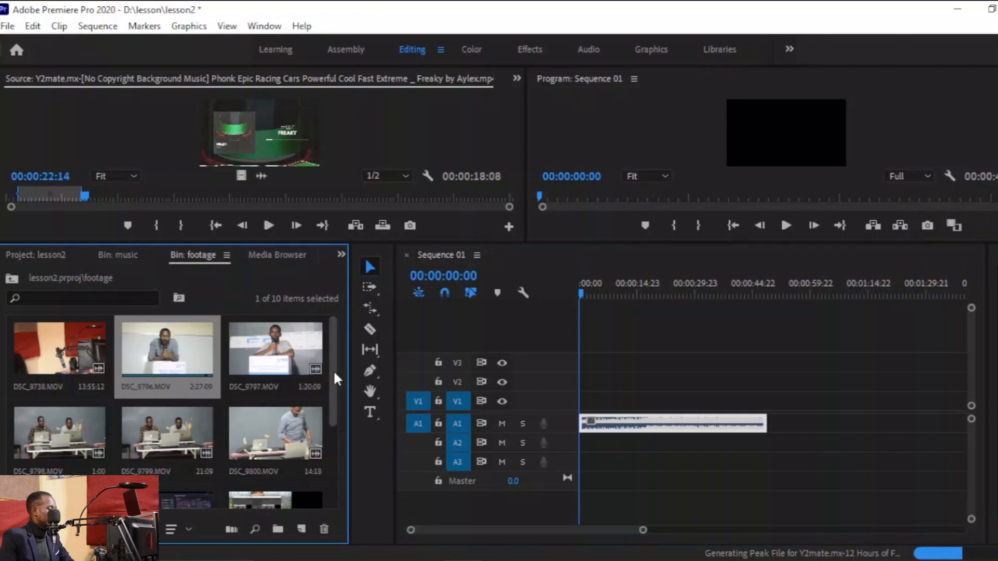
double_click(178, 341)
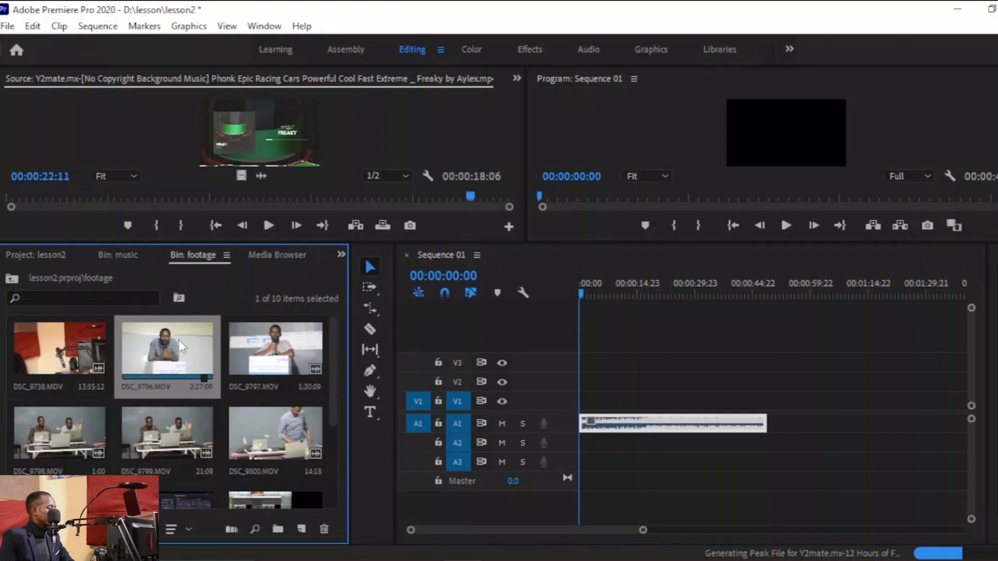
left_click_drag(115, 204, 223, 201)
key("space")
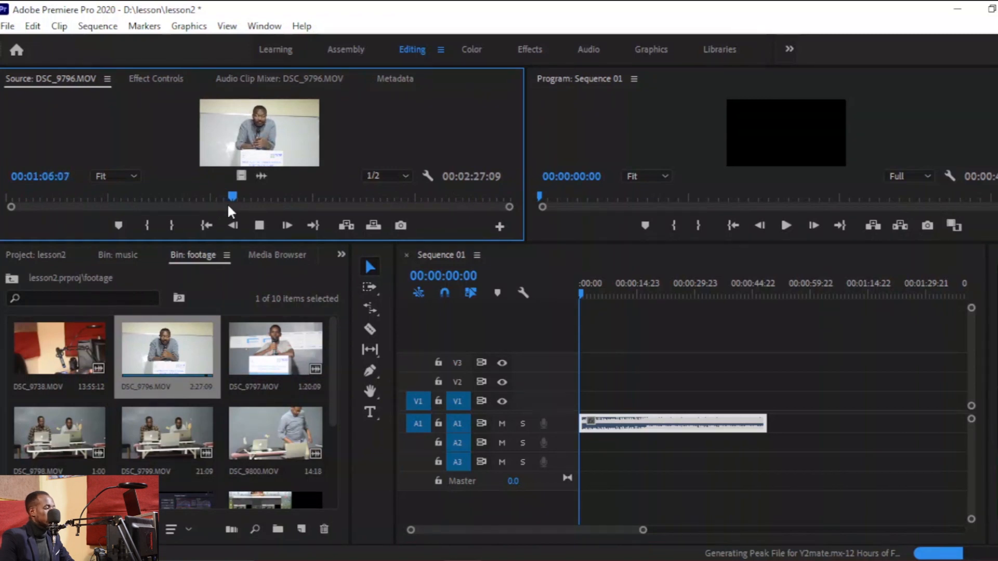
double_click(278, 340)
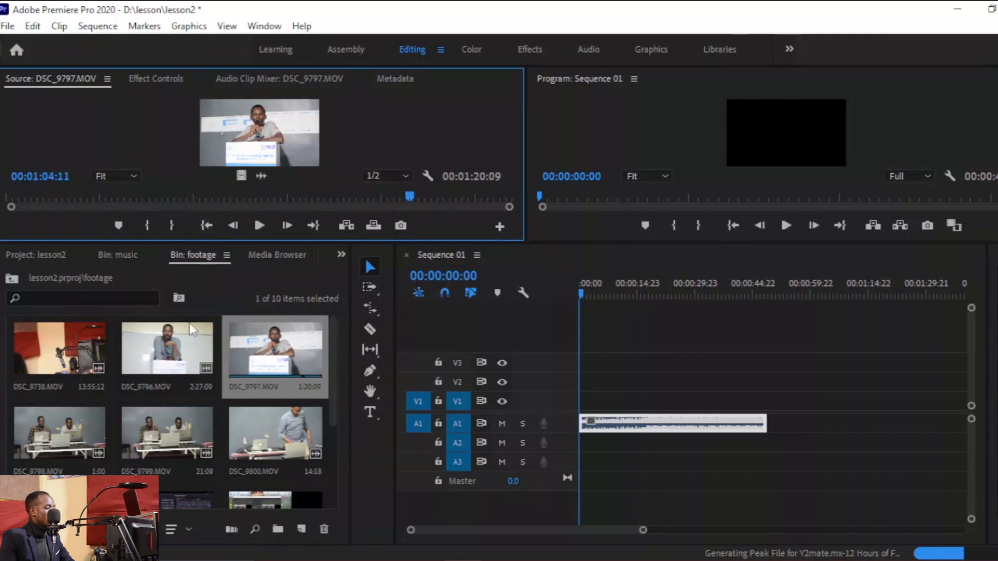
left_click(61, 425)
left_click(158, 432)
left_click(234, 435)
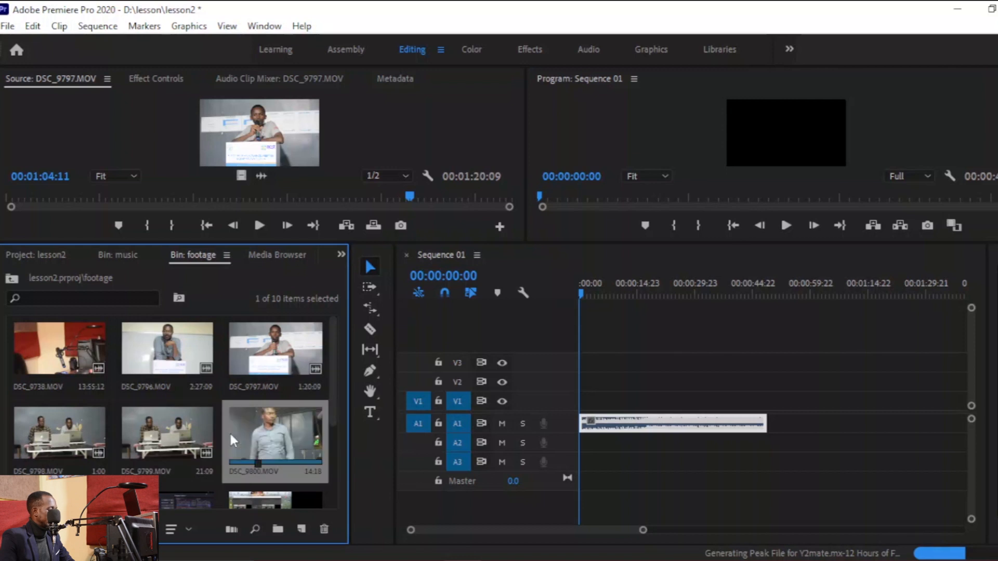
left_click_drag(332, 397, 335, 429)
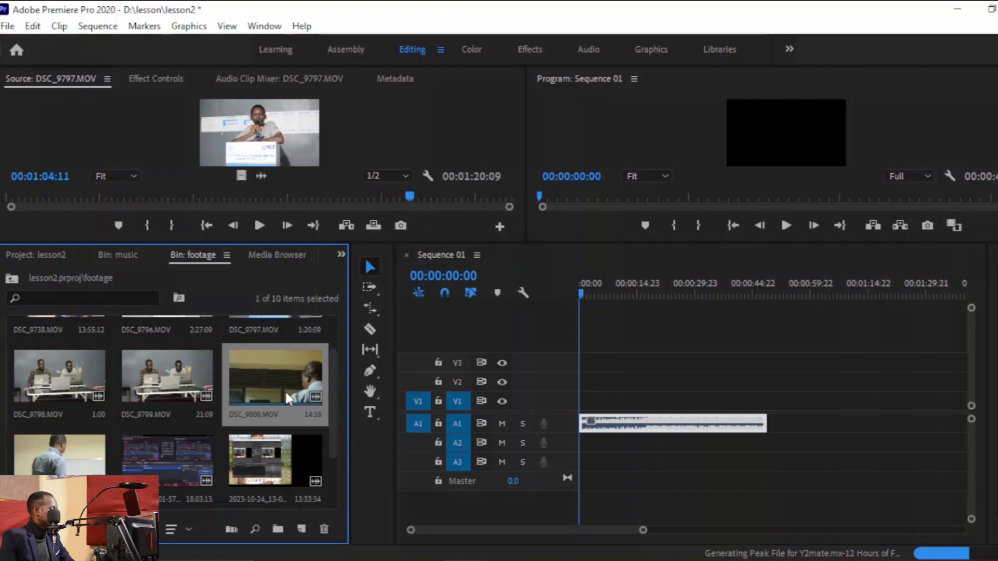
left_click(159, 383)
double_click(159, 389)
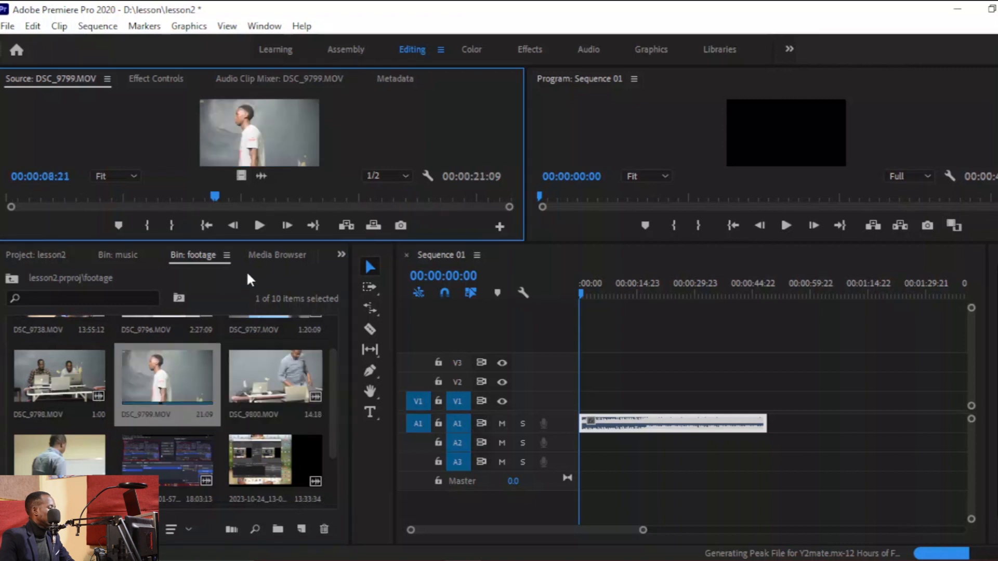
Open DSC_9798.MOV in the source monitor and mark in and out points around its first second.
double_click(66, 372)
key("space")
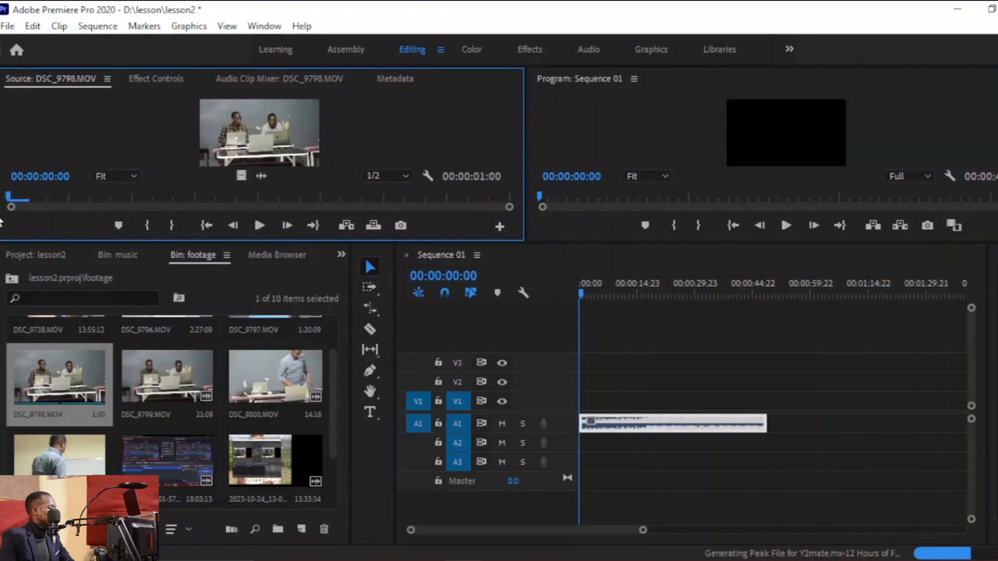
key("i")
left_click(5, 199)
key("space")
key("i")
left_click(10, 199)
key("i")
left_click_drag(124, 192, 466, 192)
key("o")
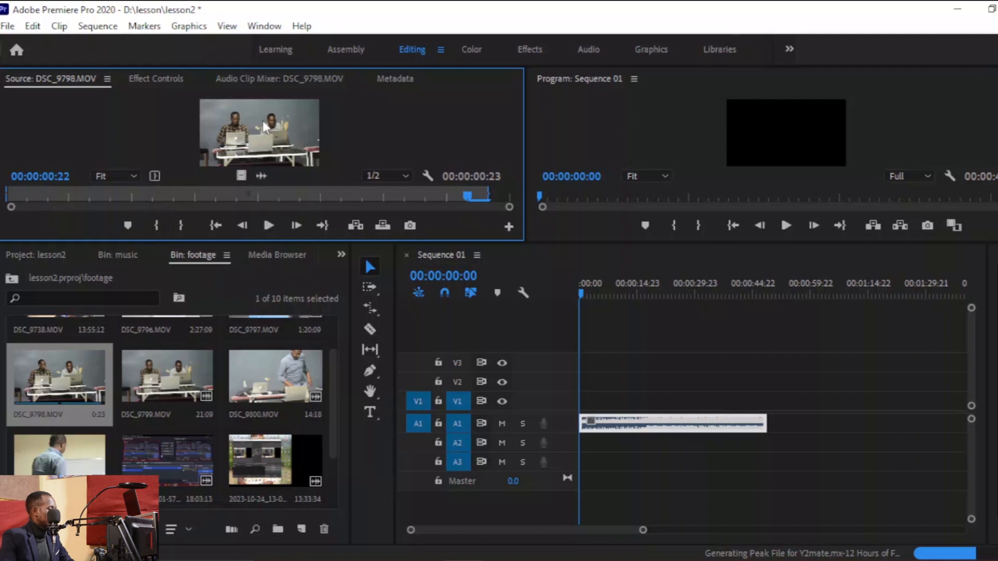
Place the marked DSC_9798 segment on video track V1 at the sequence start.
left_click_drag(240, 173, 548, 408)
mouse_move(645, 530)
left_mouse_down()
mouse_move(724, 541)
mouse_move(570, 539)
mouse_move(616, 530)
mouse_move(586, 528)
mouse_move(654, 530)
mouse_move(612, 521)
mouse_move(688, 525)
mouse_move(618, 523)
mouse_move(660, 529)
mouse_move(655, 519)
left_mouse_up()
Rate-stretch the DSC_9798 clip on V1 to a duration of 00:00:02:17 (35.38%) and play it back from the start.
key("r")
left_click_drag(623, 401, 704, 408)
key("space")
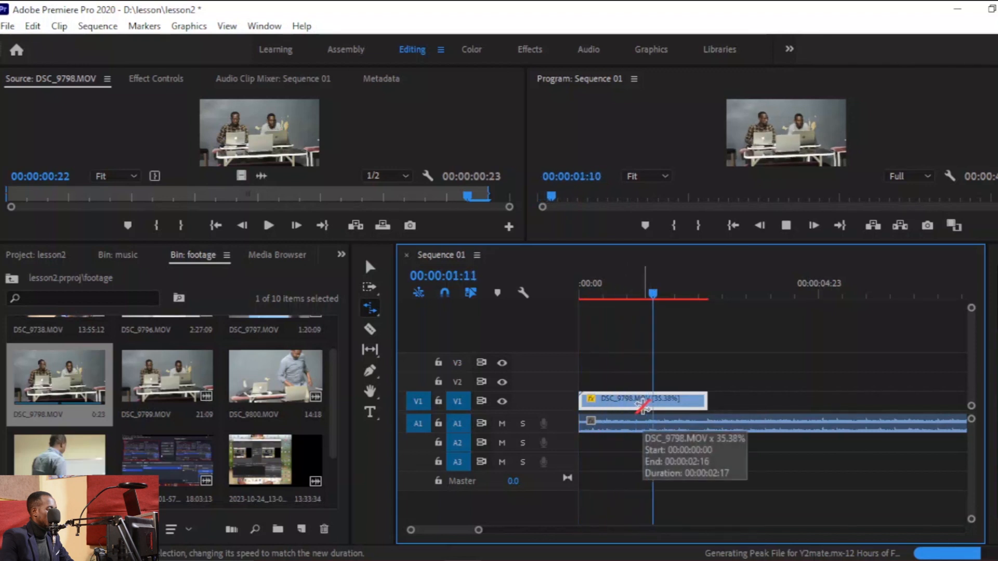
key("Home")
key("space")
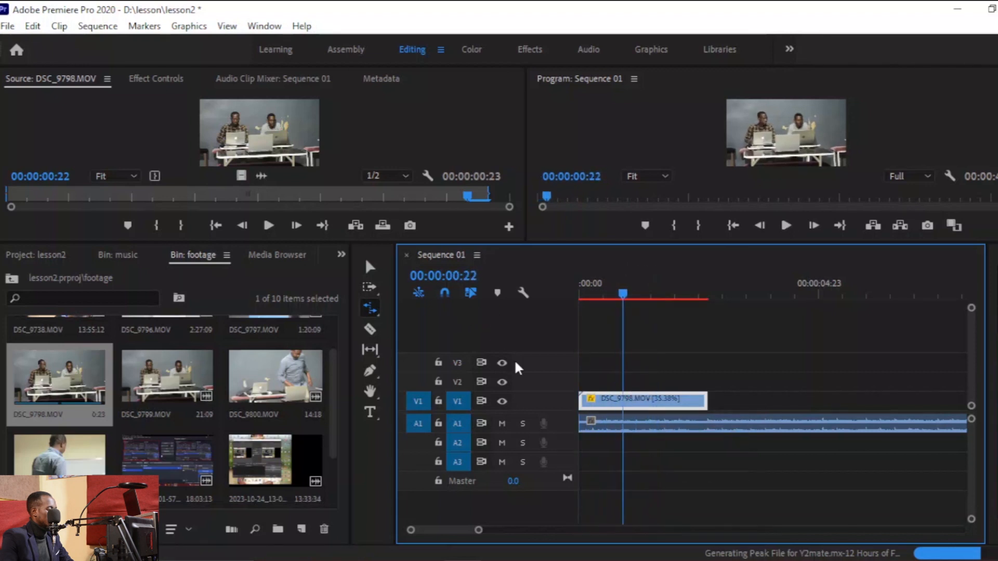
key("space")
key("Home")
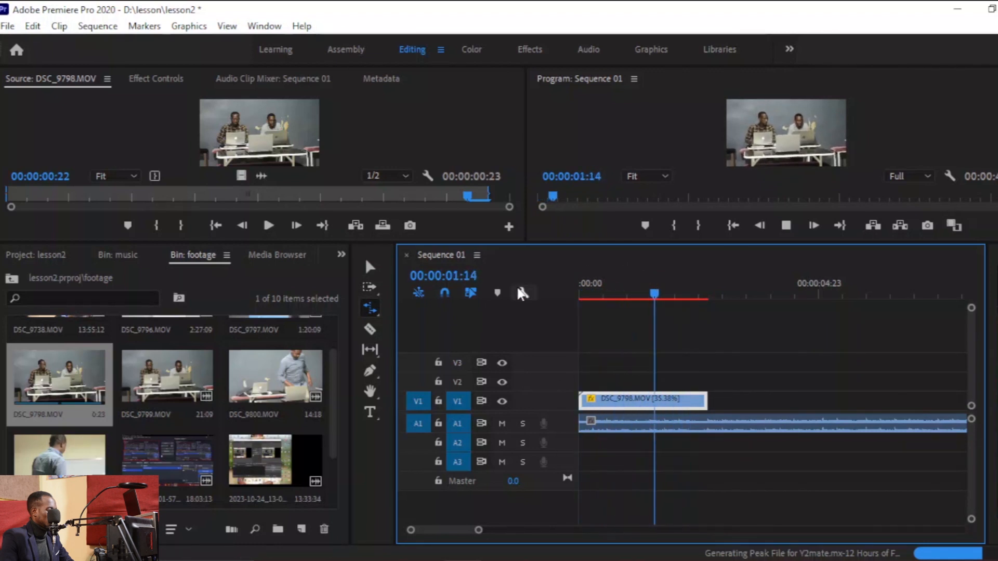
key("space")
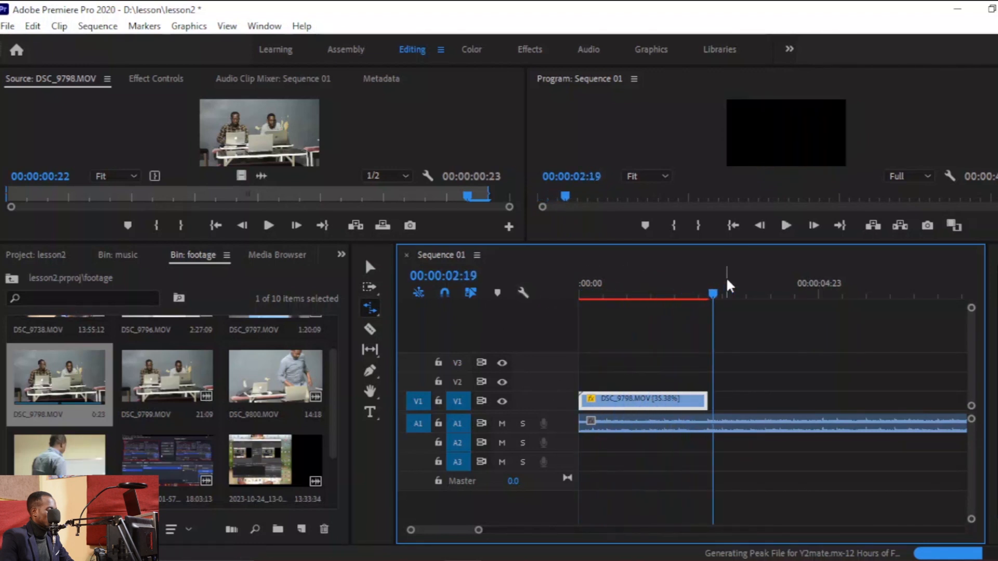
left_click_drag(713, 285, 709, 288)
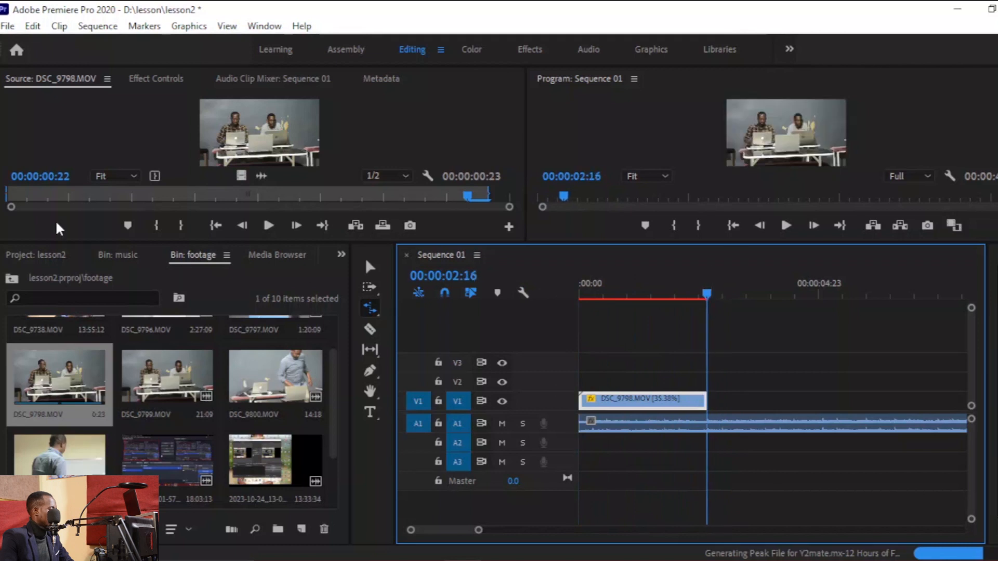
Open DSC_9799.MOV in the source monitor and mark an in/out segment of about 12 seconds.
double_click(166, 384)
left_click_drag(267, 196, 10, 197)
key("space")
key("i")
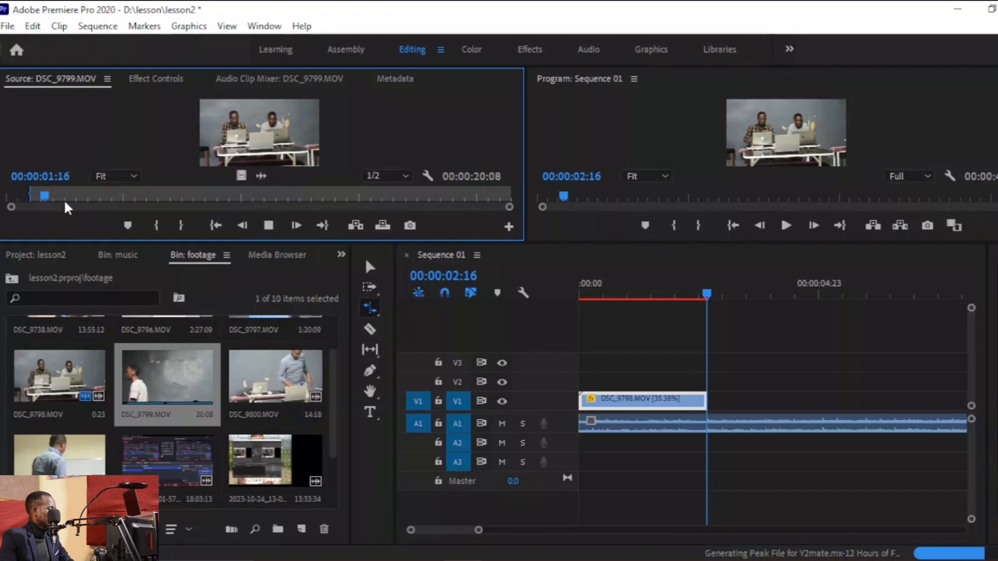
key("i")
key("i")
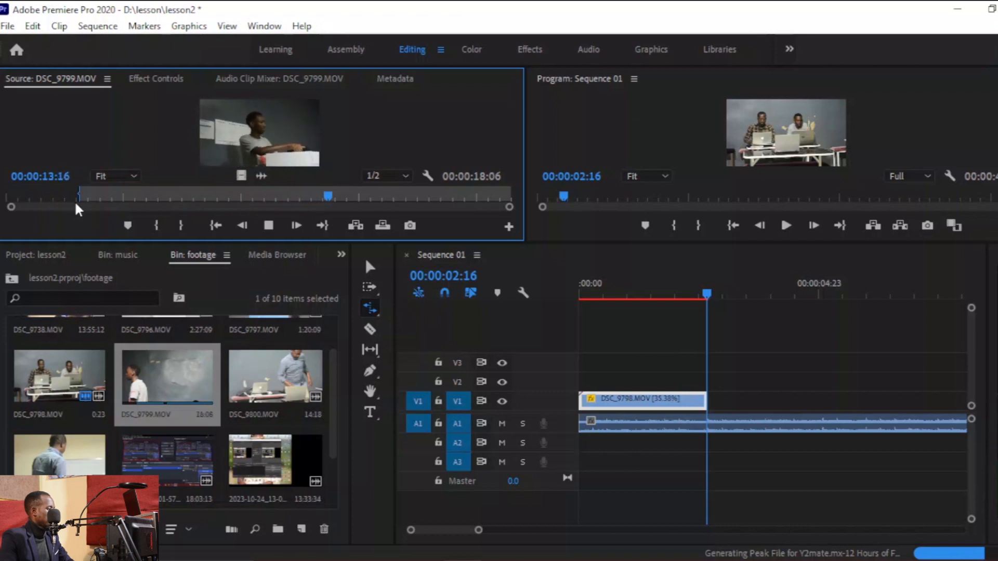
key("o")
key("o")
key("space")
Place the DSC_9799 segment on V1 directly after the DSC_9798 clip and play the sequence.
left_click_drag(237, 177, 706, 412)
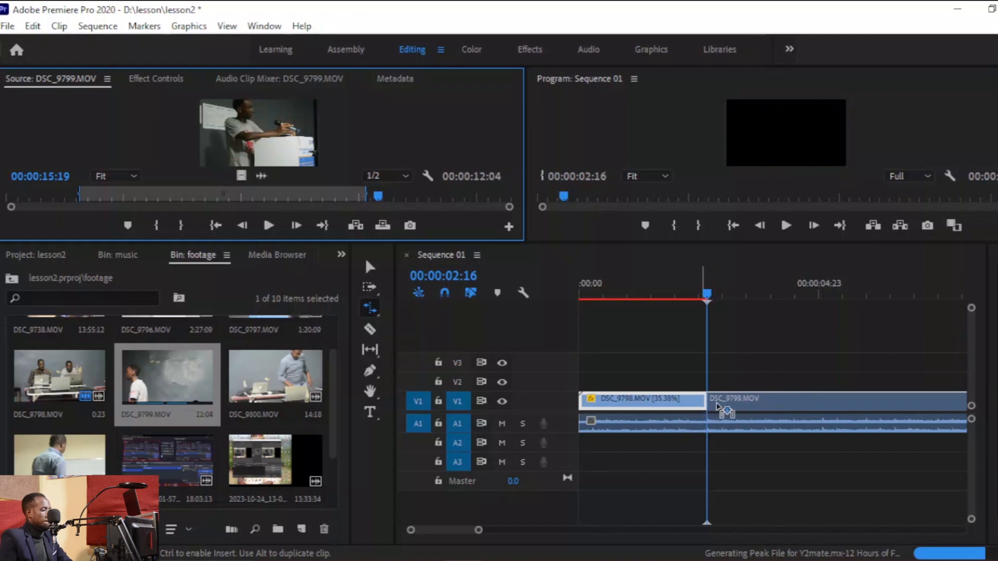
left_click_drag(718, 406, 715, 414)
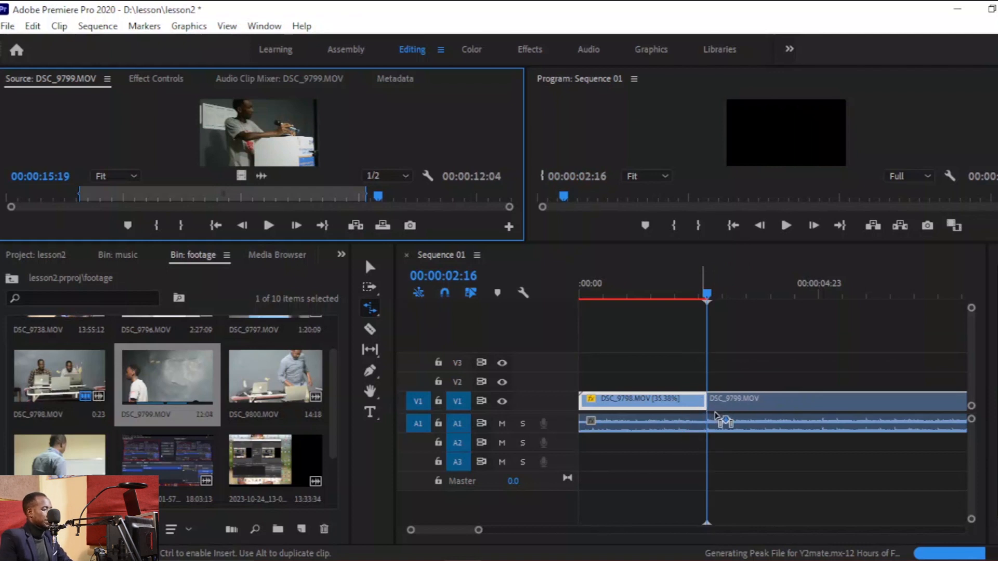
left_click_drag(702, 498, 702, 499)
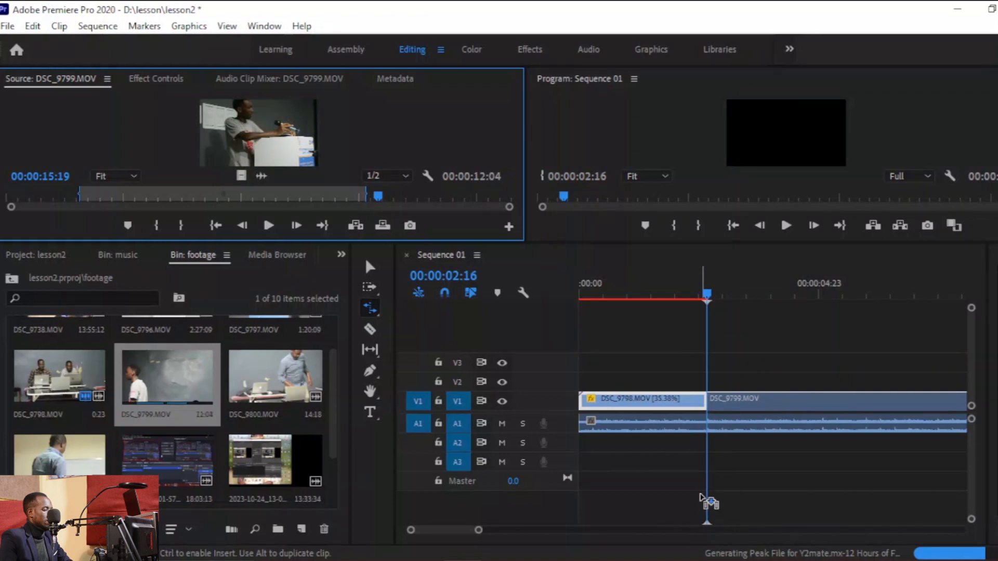
left_click_drag(717, 466, 724, 457)
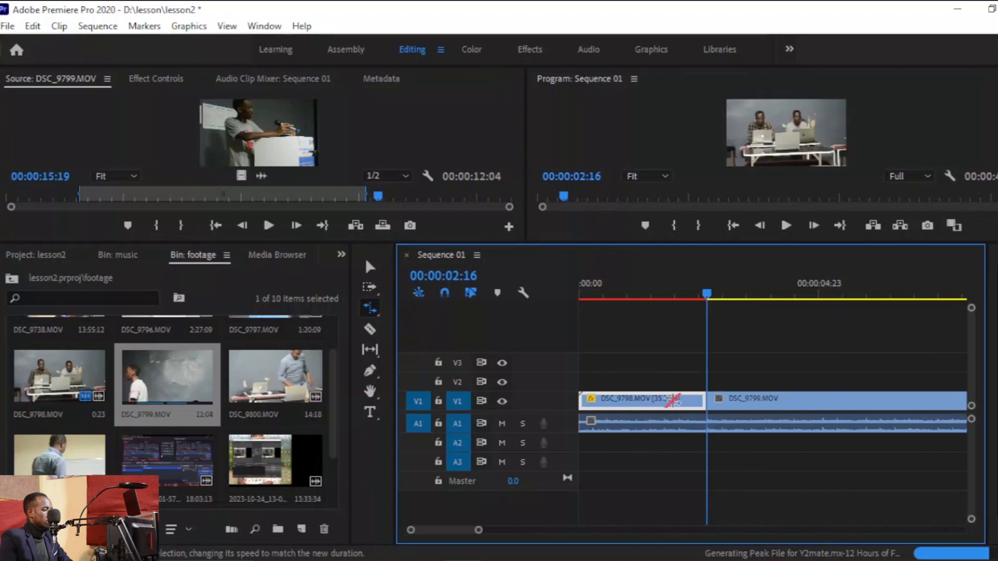
left_click_drag(477, 529, 513, 543)
key("space")
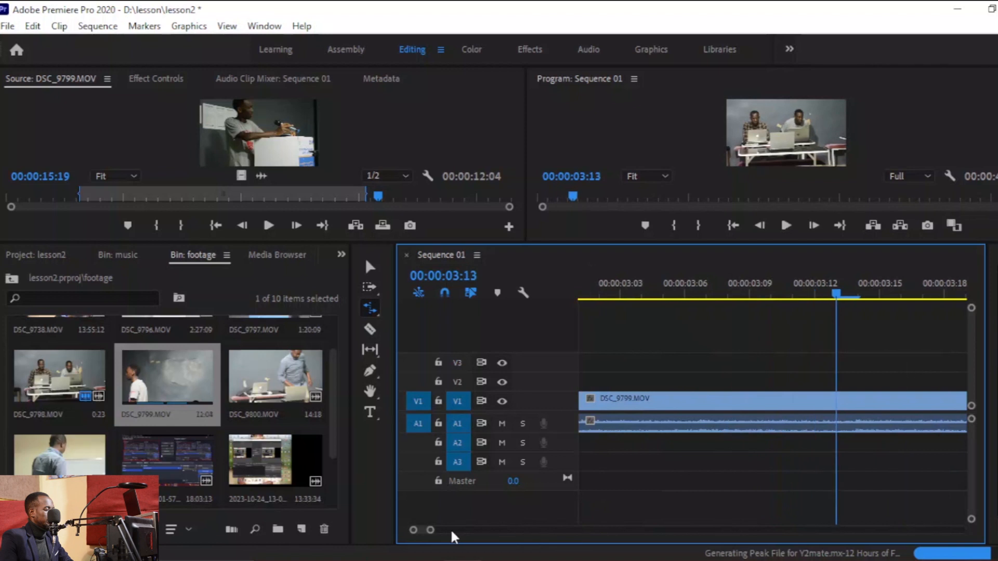
Play back the sequence, then split the DSC_9799 clip on V1 at 00:00:06:00 with the Razor tool.
left_click_drag(430, 530, 581, 530)
key("space")
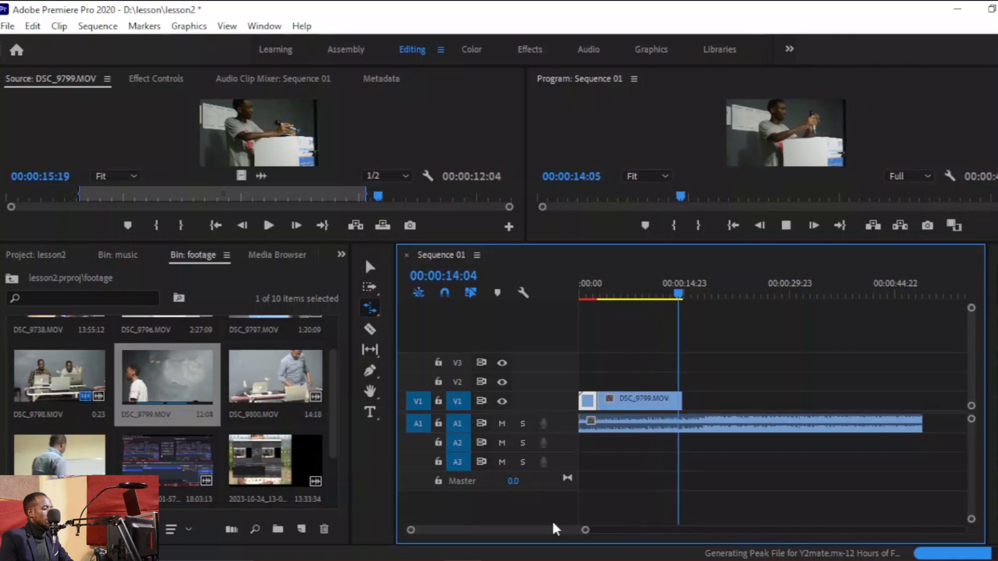
key("space")
left_click_drag(671, 287, 578, 295)
key("space")
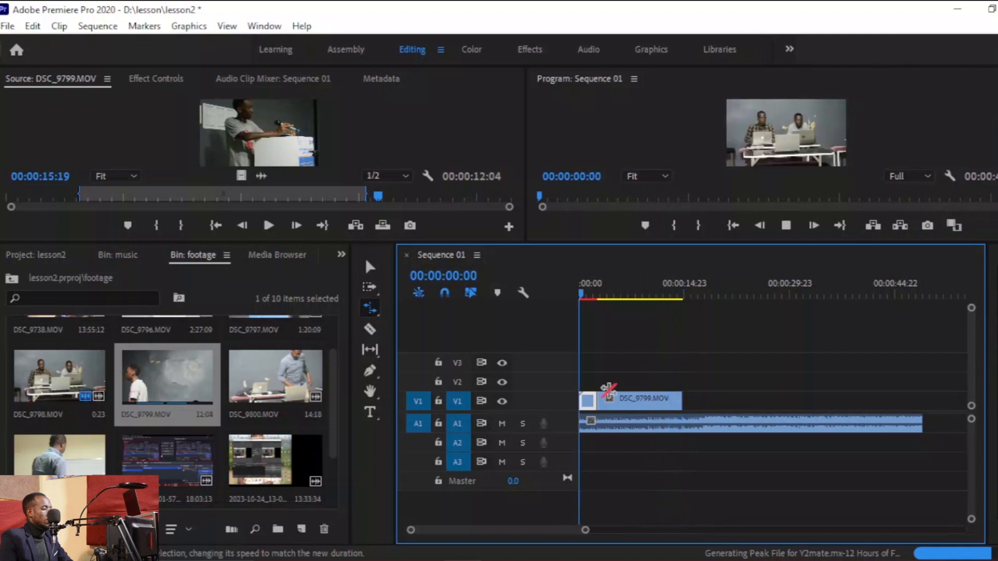
mouse_move(586, 530)
left_mouse_down()
mouse_move(737, 533)
mouse_move(602, 535)
left_mouse_up()
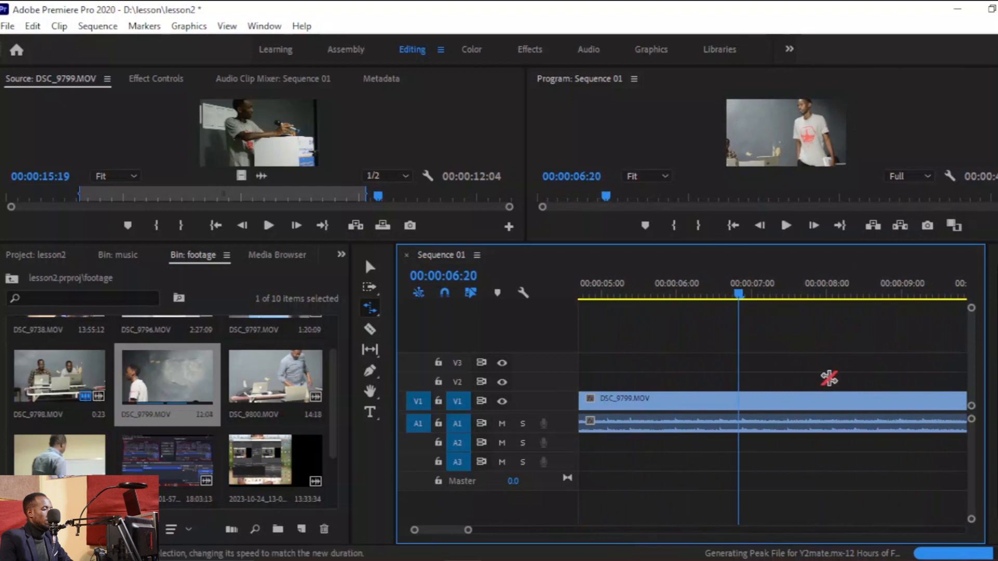
key("space")
left_click_drag(756, 291, 602, 304)
key("space")
key("space")
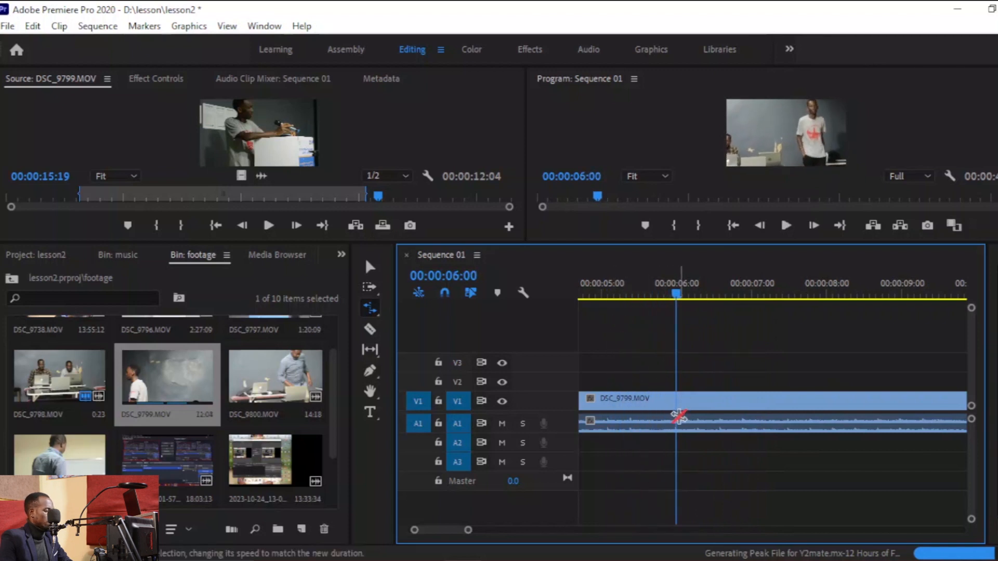
key("c")
left_click(677, 400)
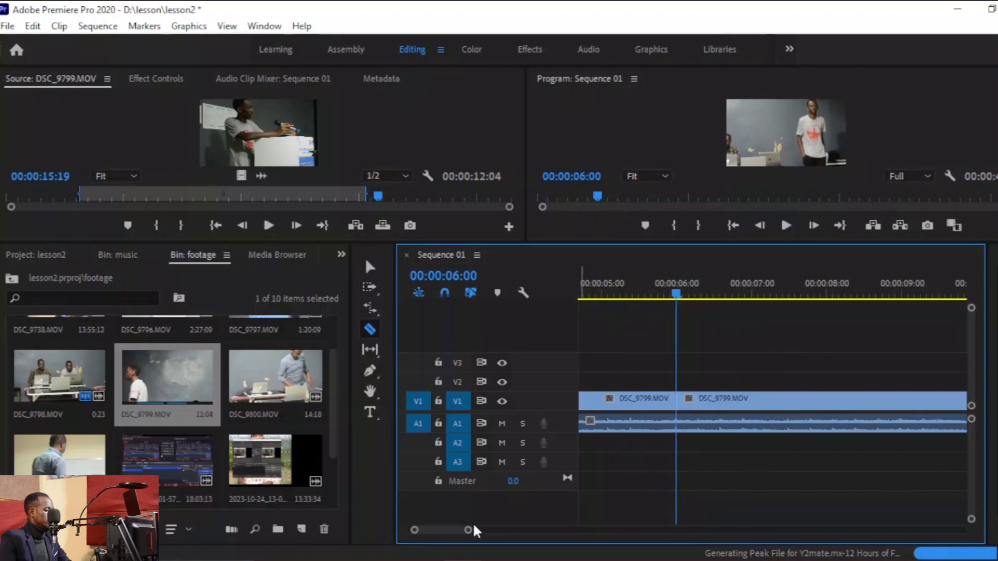
Set the speed of the first DSC_9799 segment on V1 to 150%.
left_click_drag(470, 530, 515, 530)
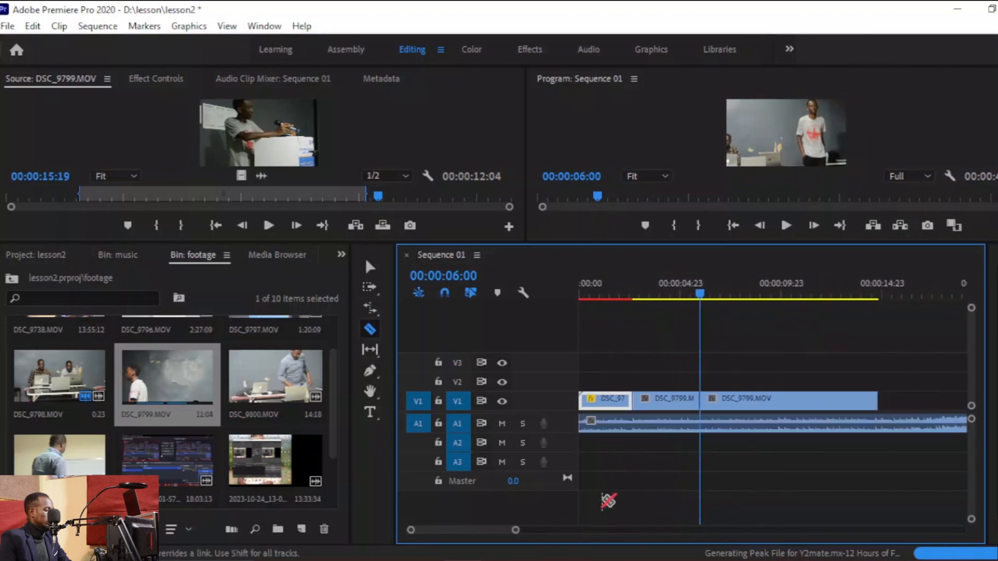
left_click_drag(641, 299, 665, 296)
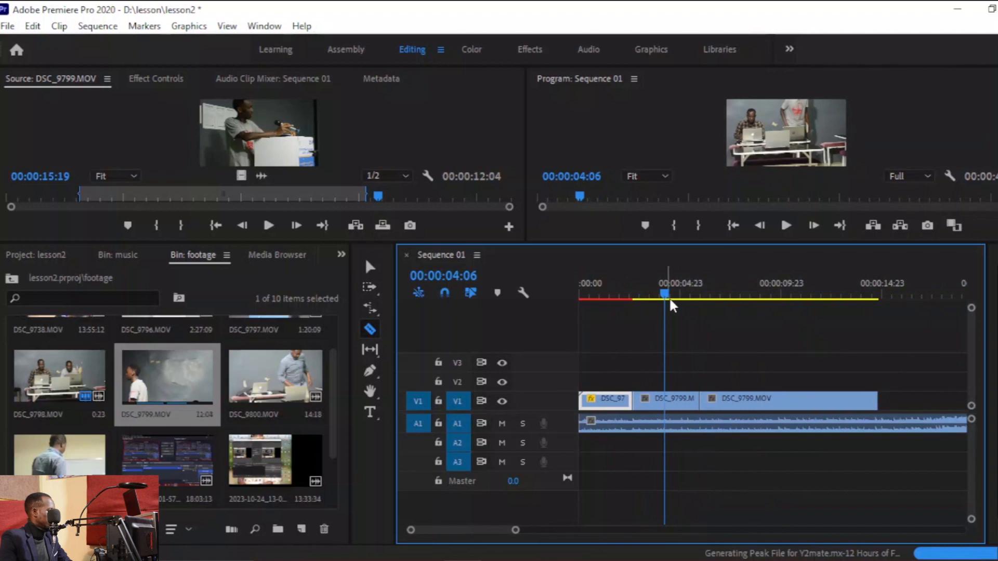
key("space")
key("space")
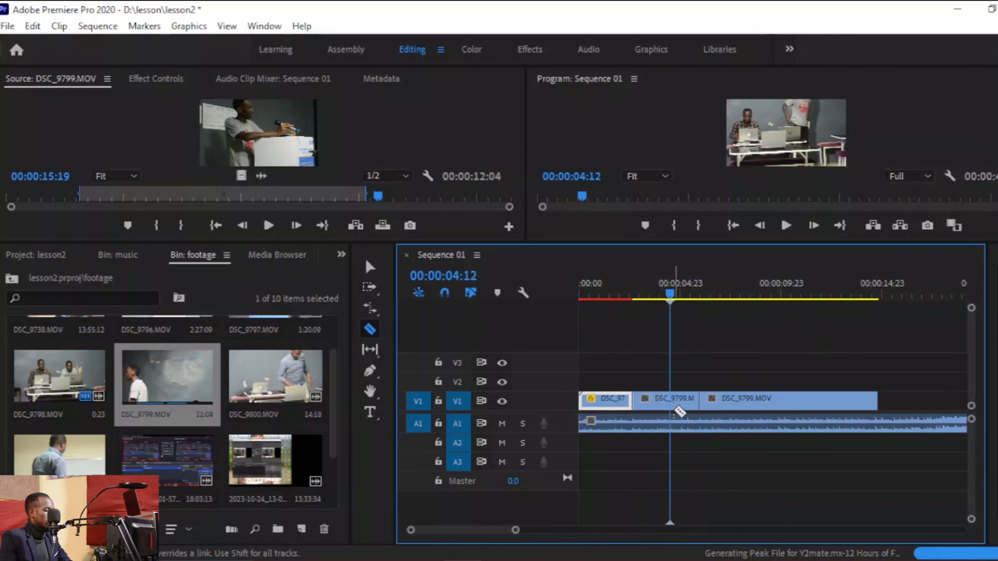
key("v")
left_click(676, 408)
right_click(673, 402)
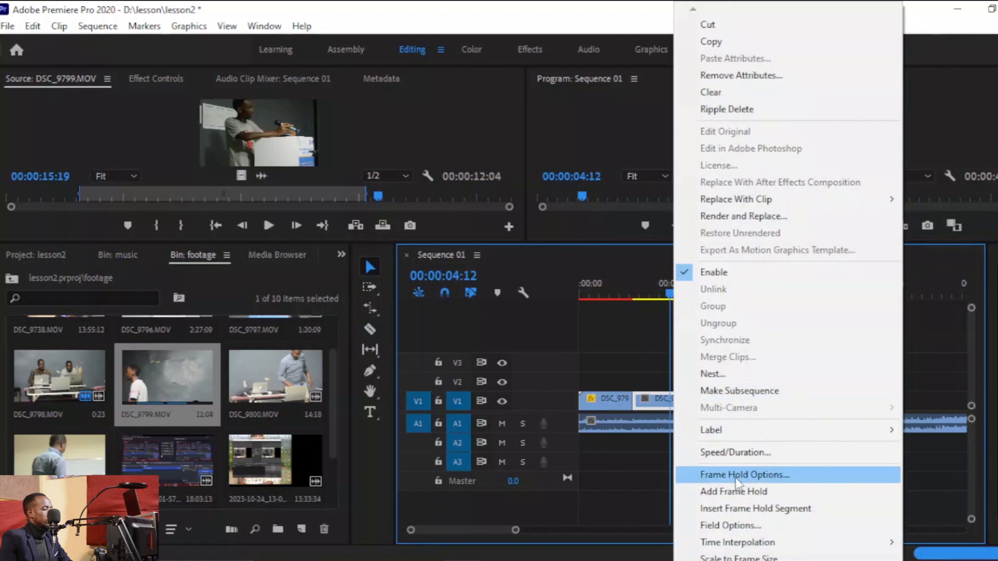
left_click(735, 452)
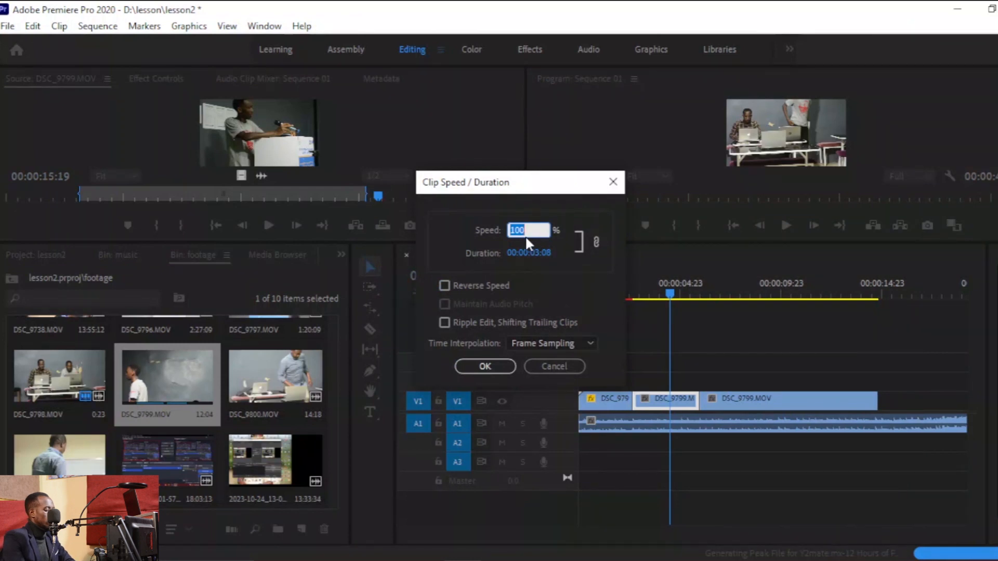
type("150")
left_click(476, 362)
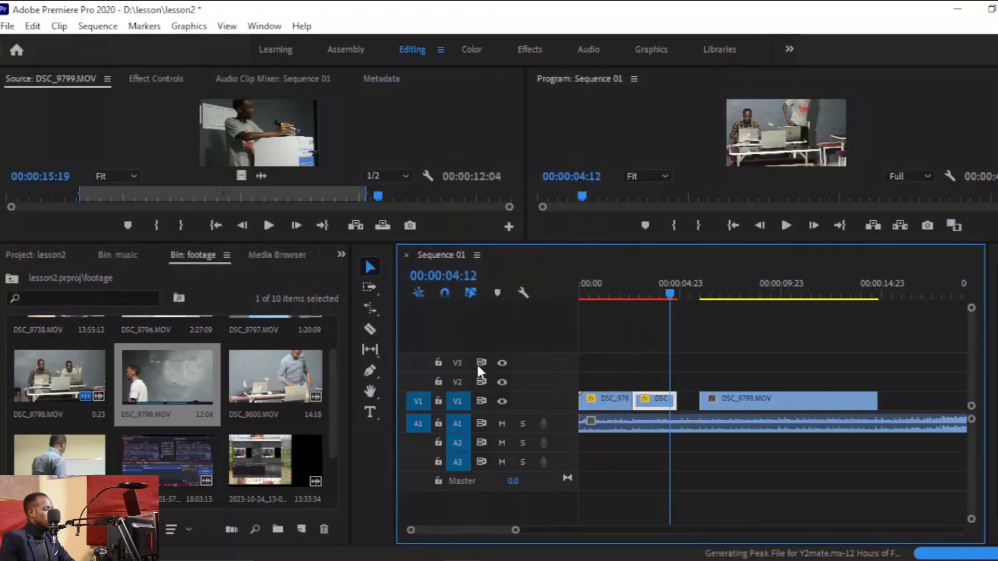
Rate-stretch the sped-up DSC_9799 segment slightly shorter and ripple-delete the gap after it.
left_click(630, 285)
key("space")
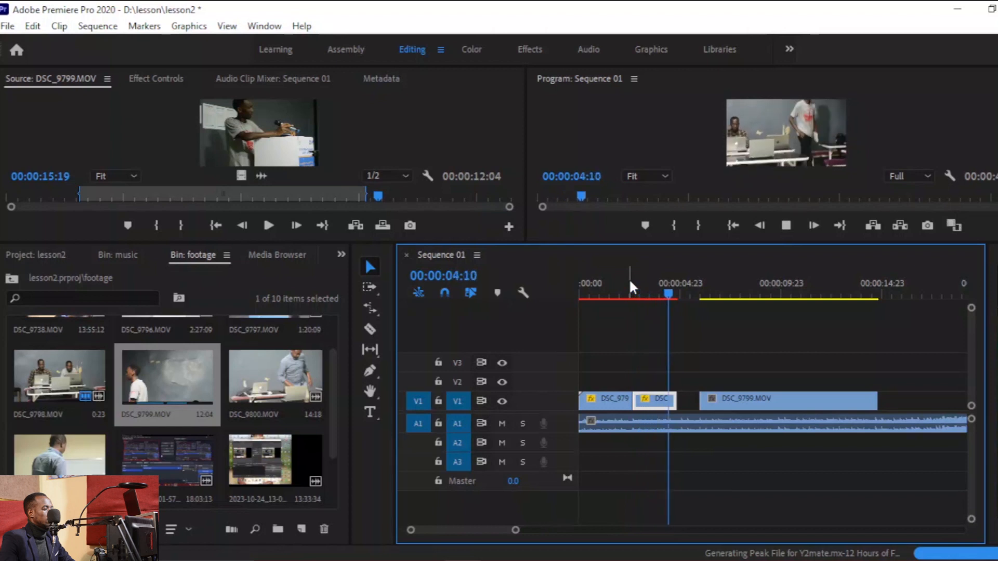
key("space")
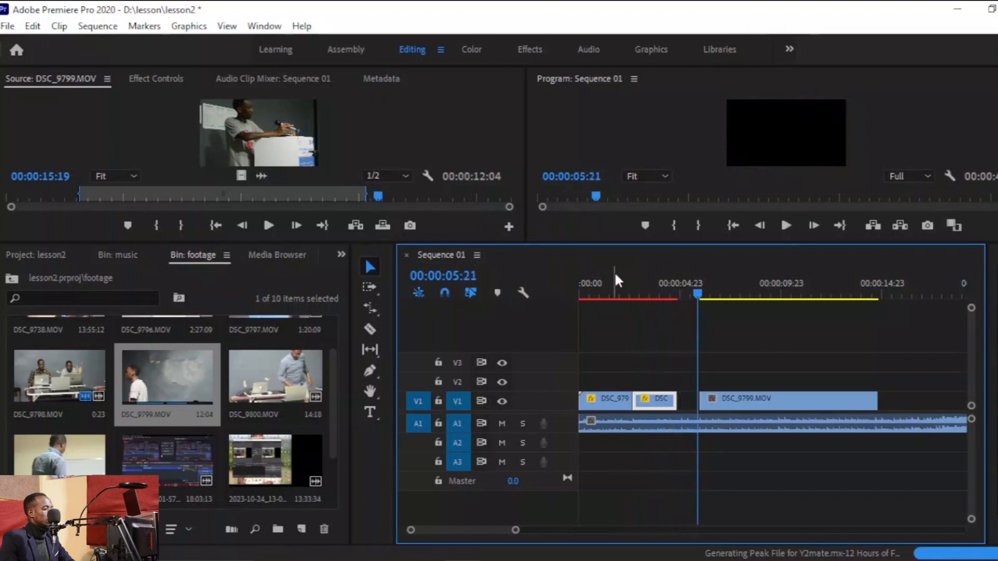
left_click(626, 285)
key("space")
key("space")
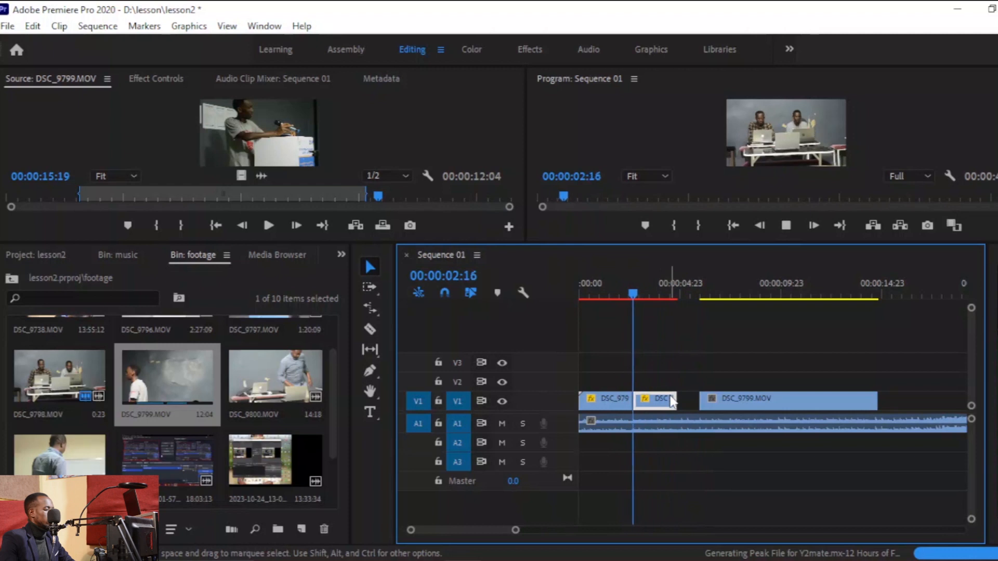
key("r")
left_click_drag(677, 399, 661, 401)
right_click(678, 405)
left_click(714, 412)
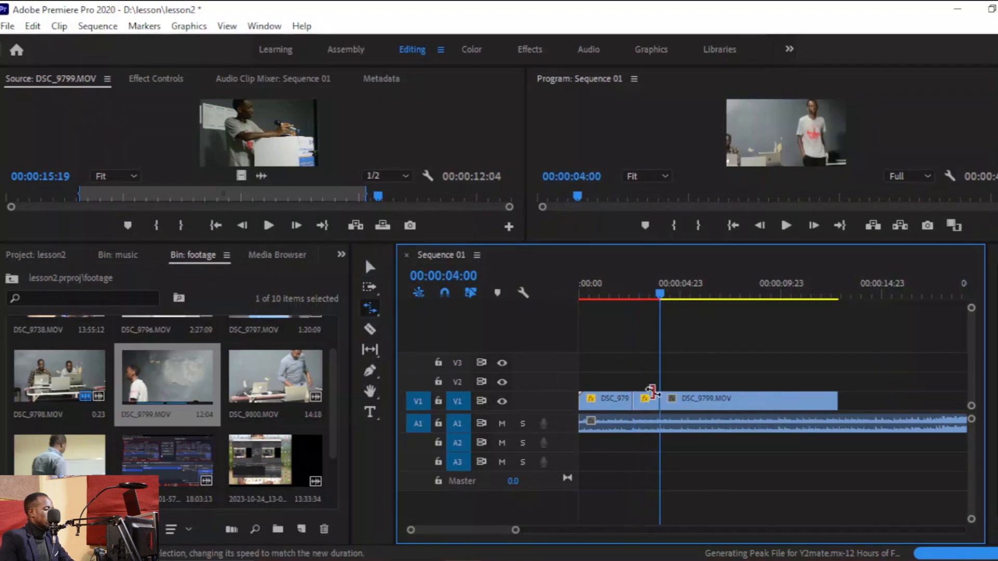
Split the remaining DSC_9799 clip at 00:00:05:22 and move the part after the cut further along V1.
left_click(625, 284)
key("space")
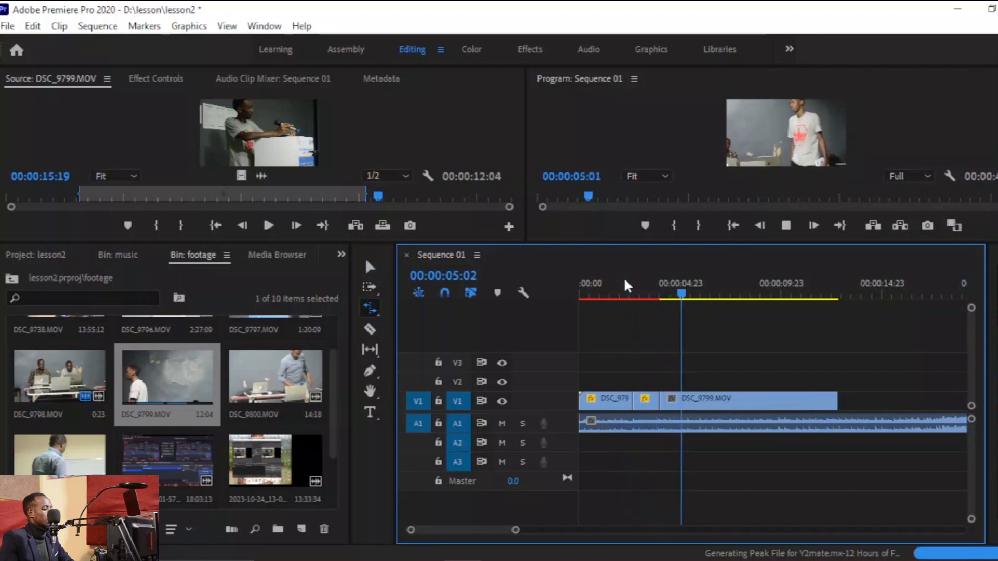
key("space")
key("c")
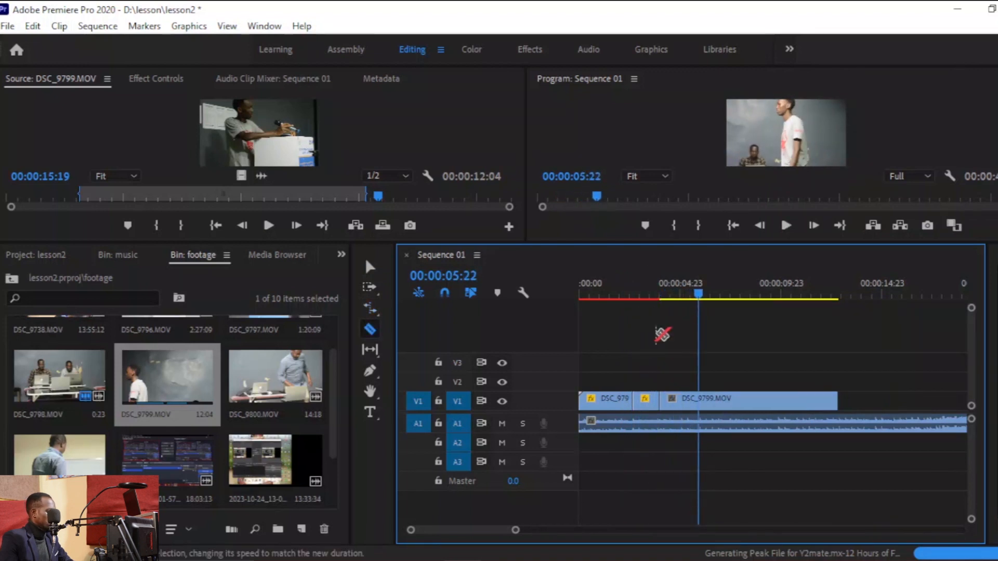
key("v")
left_click_drag(717, 400, 878, 402)
left_click(692, 400)
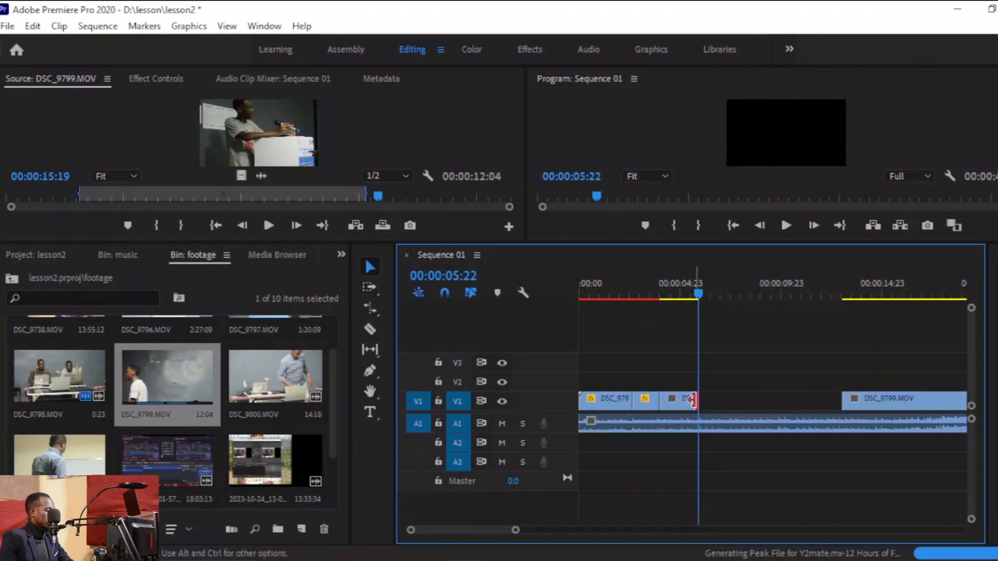
Rate-stretch the short DSC_9799 segment to end at about 00:00:07:15 and check its clip speed and duration.
key("r")
left_click_drag(697, 400, 731, 410)
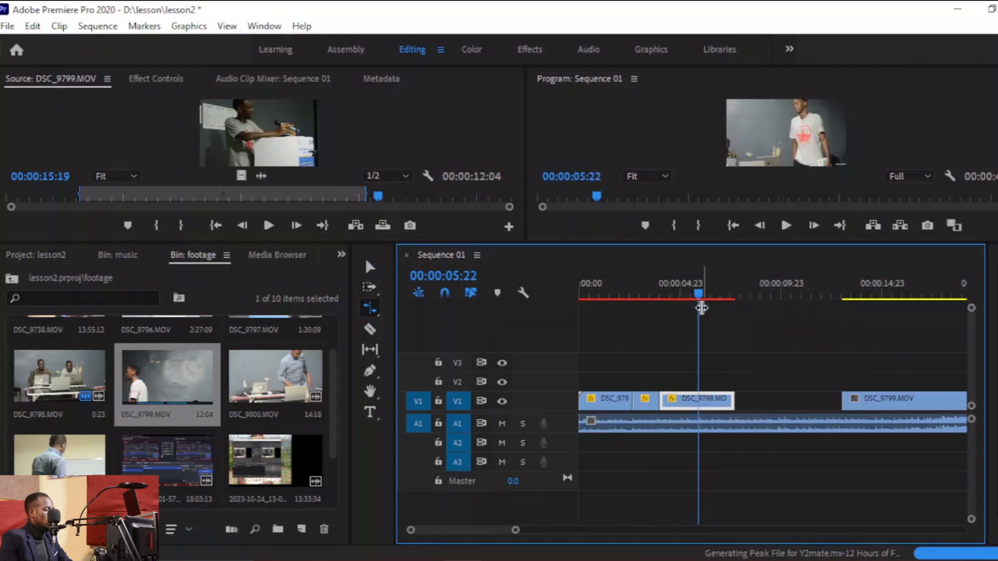
left_click(690, 292)
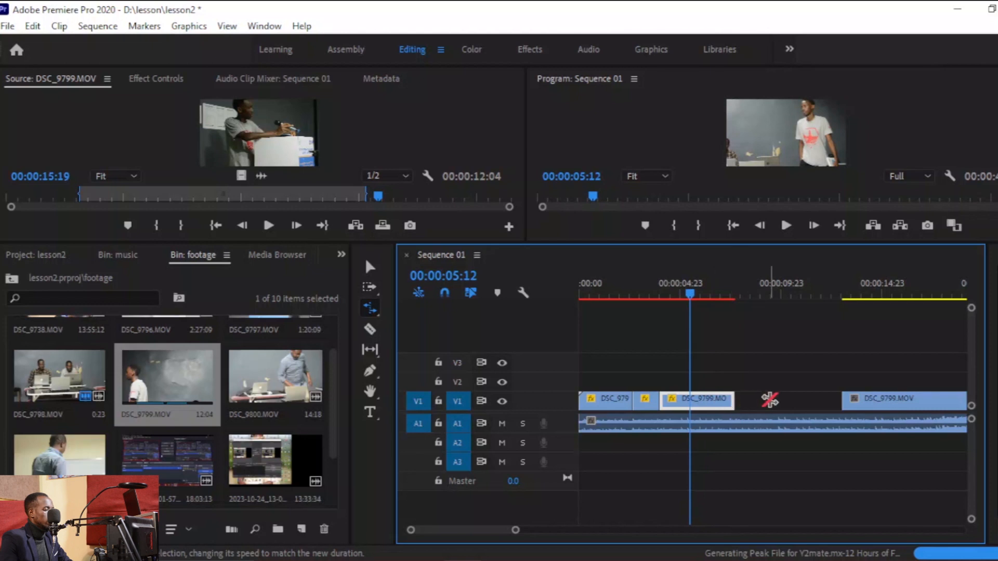
key("v")
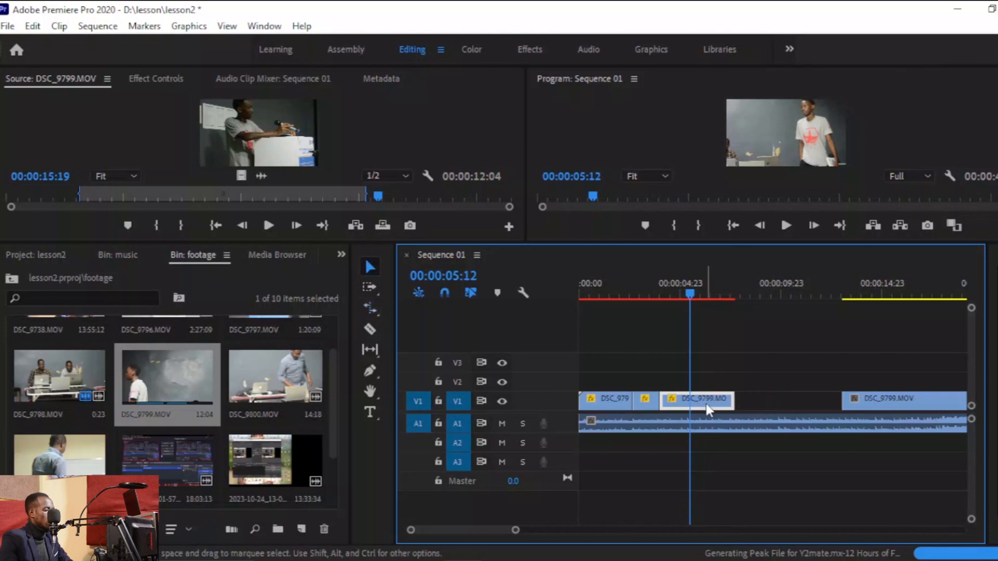
right_click(707, 407)
left_click(707, 452)
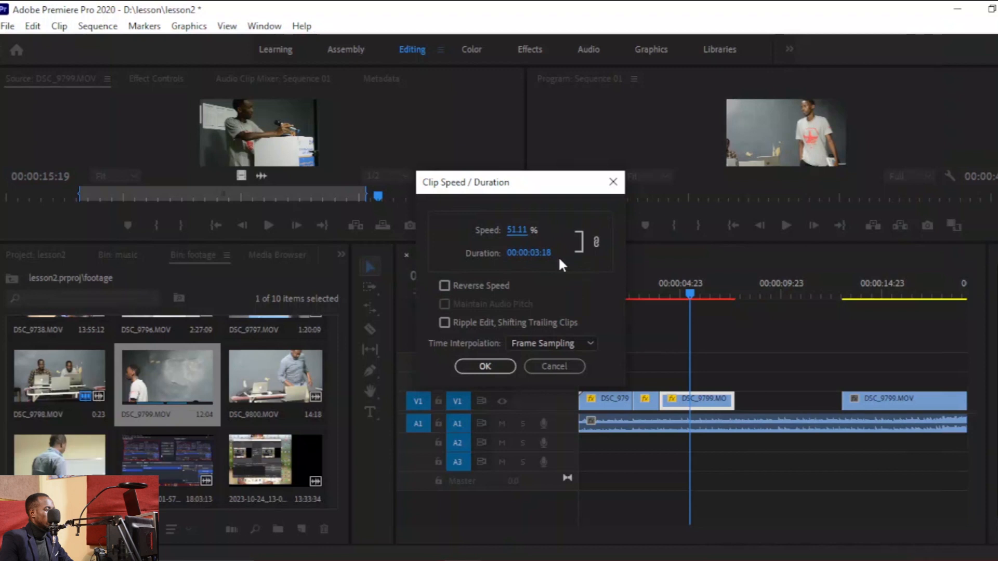
left_click(613, 181)
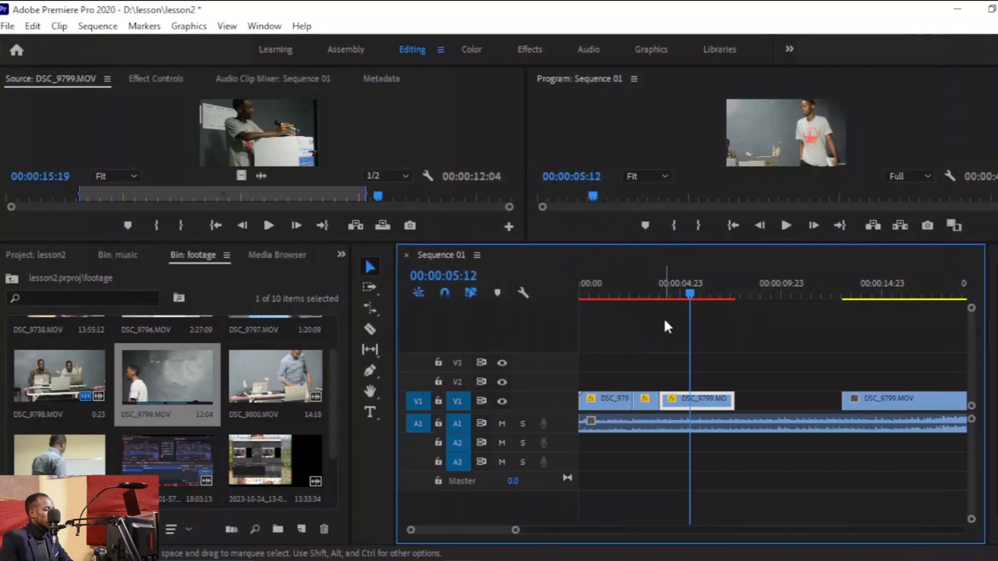
Ripple-delete the gap before the last DSC_9799 clip and trim its end to 00:00:14:08.
left_click(667, 290)
left_click(654, 293)
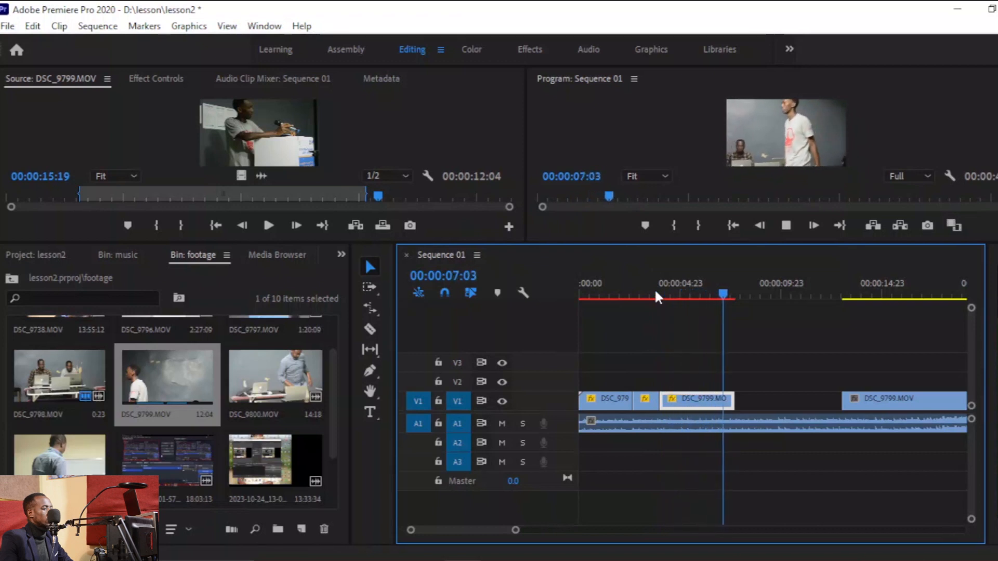
key("space")
right_click(754, 399)
left_click(785, 404)
key("space")
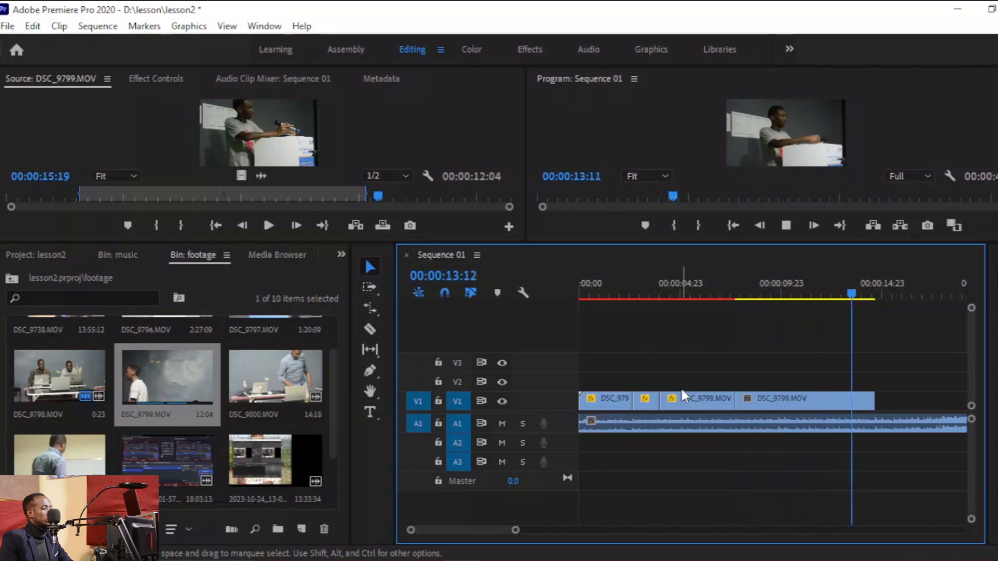
key("space")
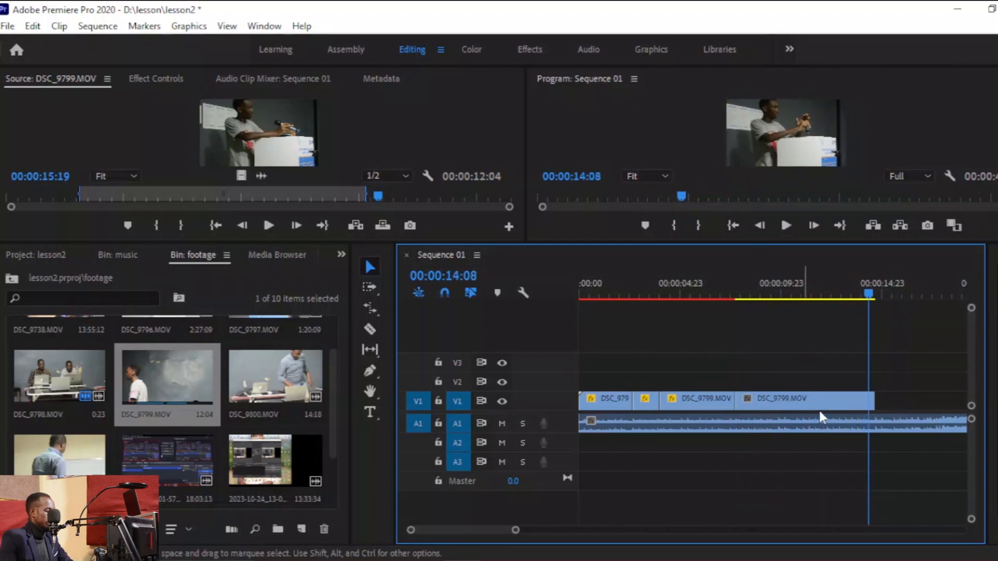
left_click_drag(878, 404, 869, 405)
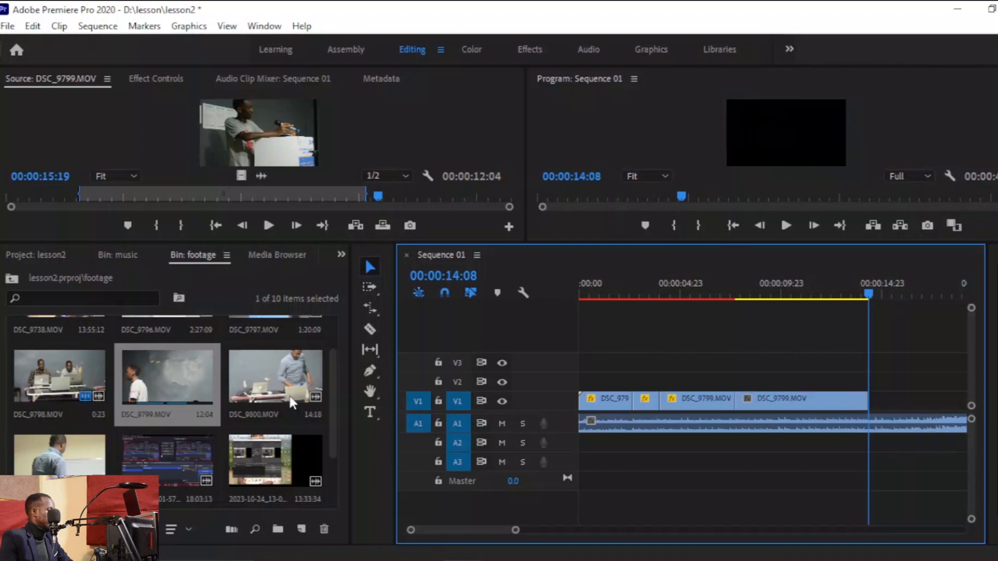
Open DSC_9797.MOV in the source monitor and set an in point near its start.
left_click_drag(329, 381, 339, 321)
double_click(291, 351)
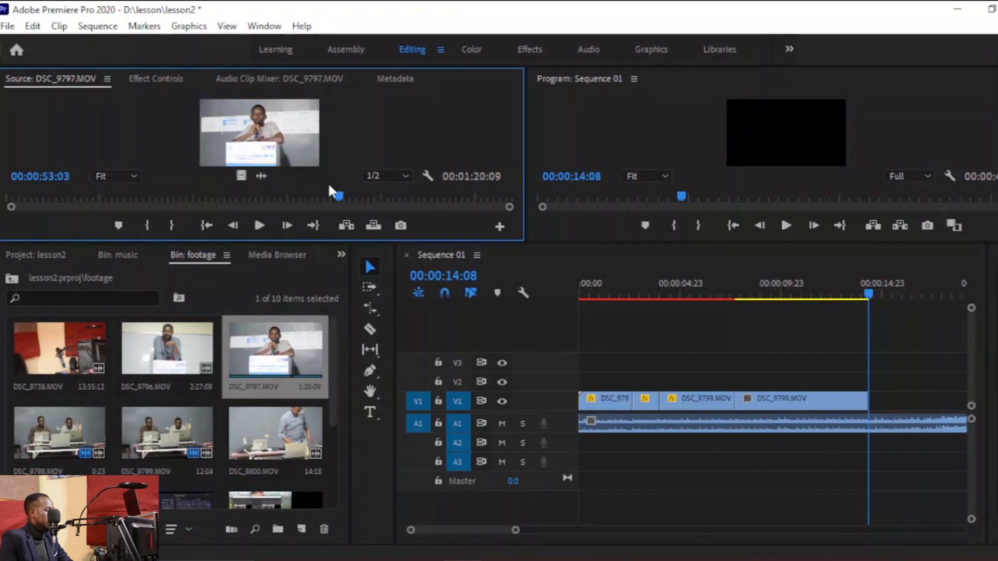
key("i")
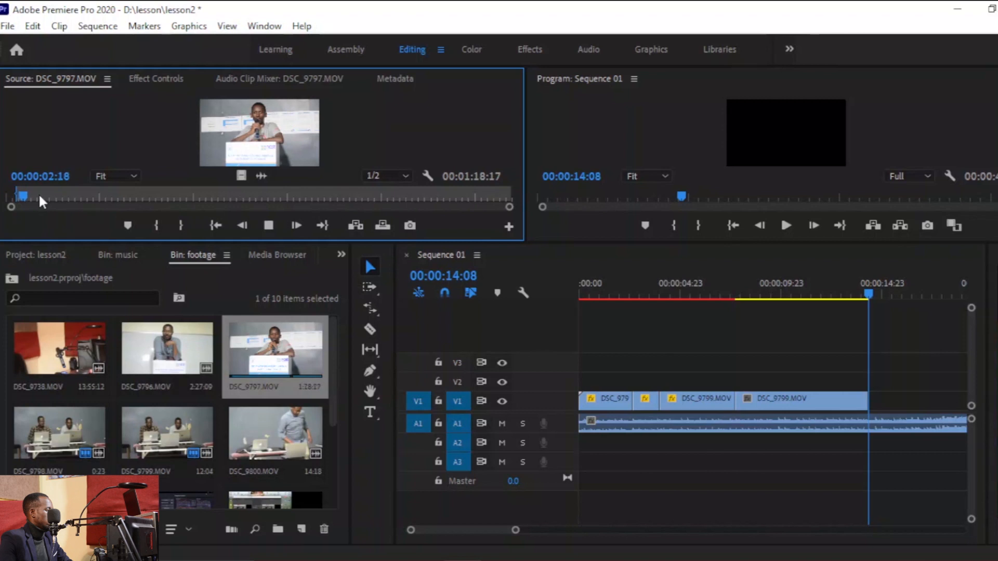
left_click(14, 194)
key("i")
left_click(14, 195)
key("space")
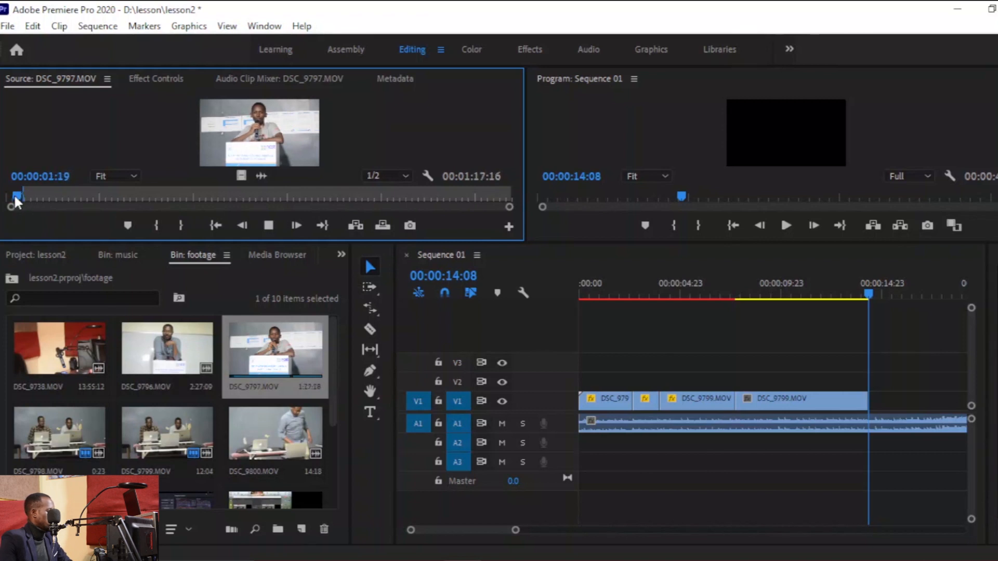
key("i")
key("space")
Place the DSC_9797 clip on V1 right after the last clip at 00:00:14:08 and play it.
left_click_drag(264, 163, 901, 408)
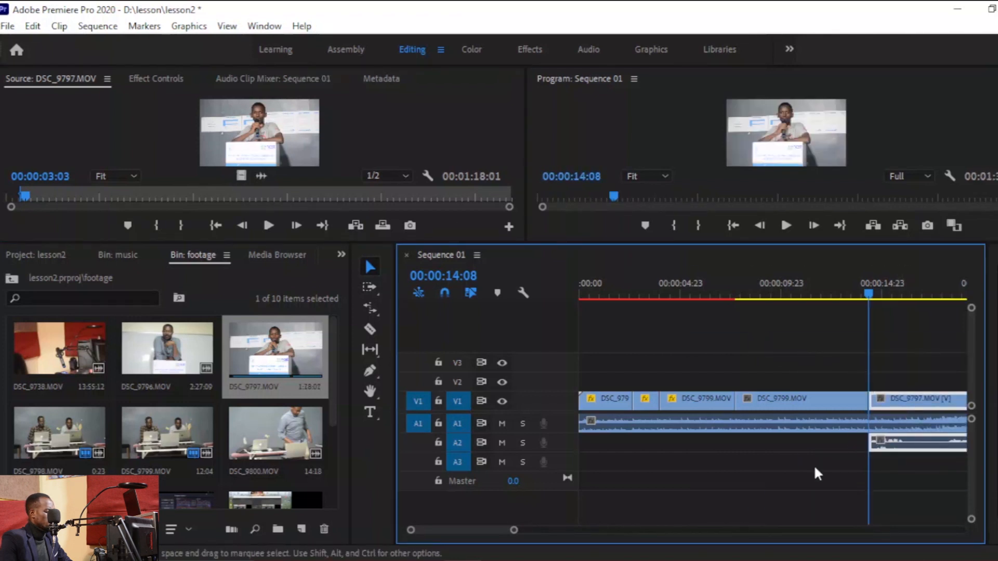
left_click_drag(514, 530, 740, 530)
key("space")
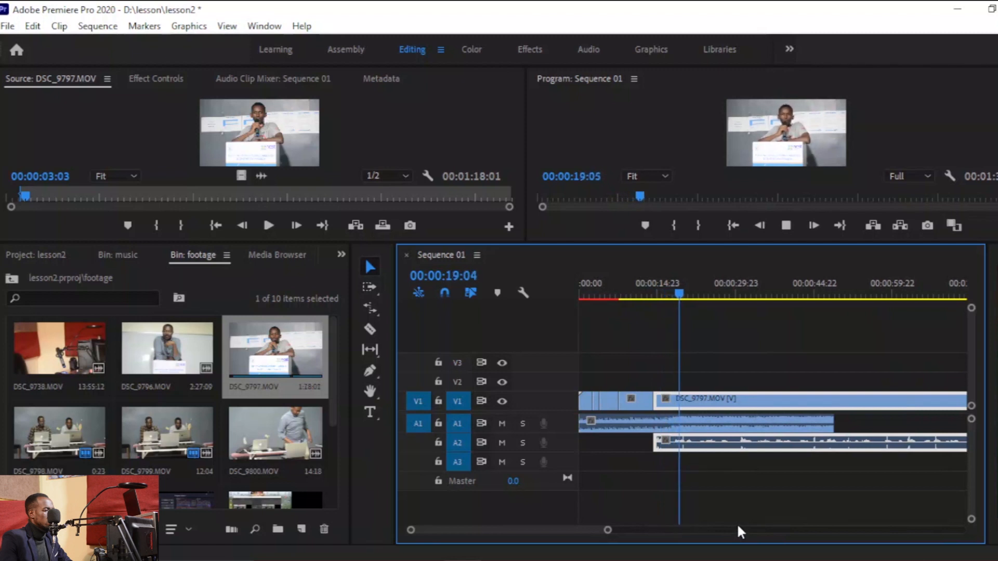
key("space")
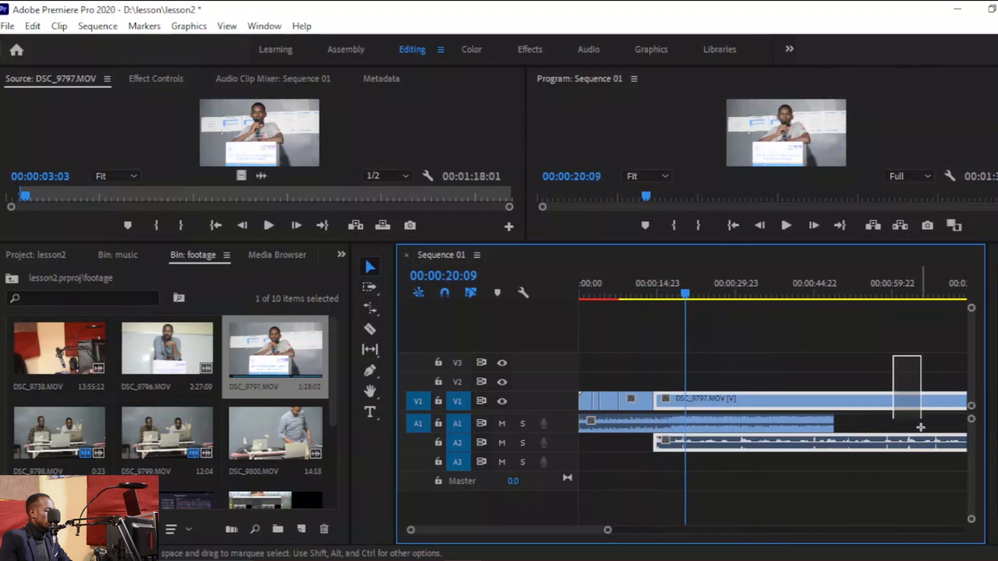
Move the DSC_9797 clip further along the timeline.
left_click_drag(607, 531, 702, 530)
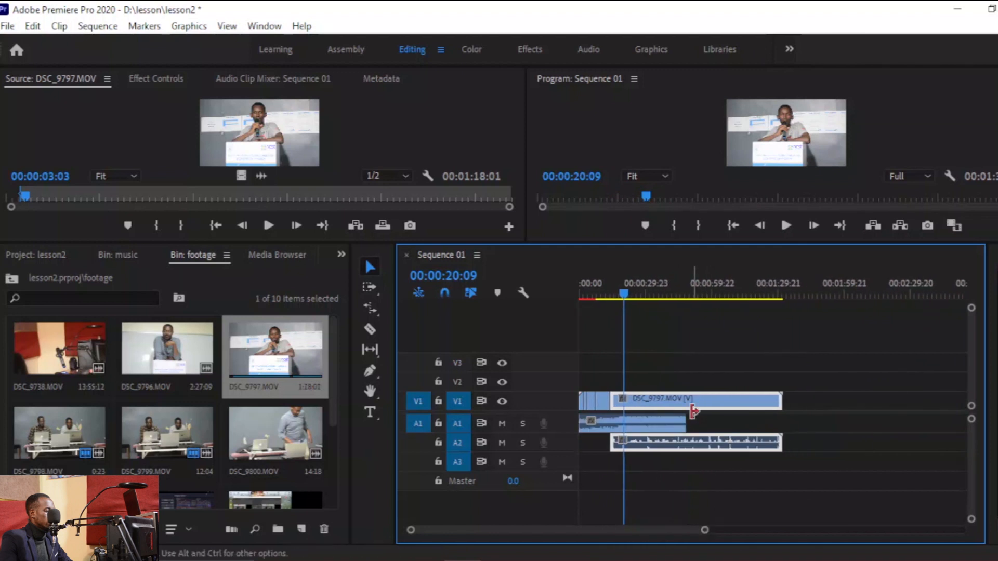
left_click_drag(770, 408, 920, 408)
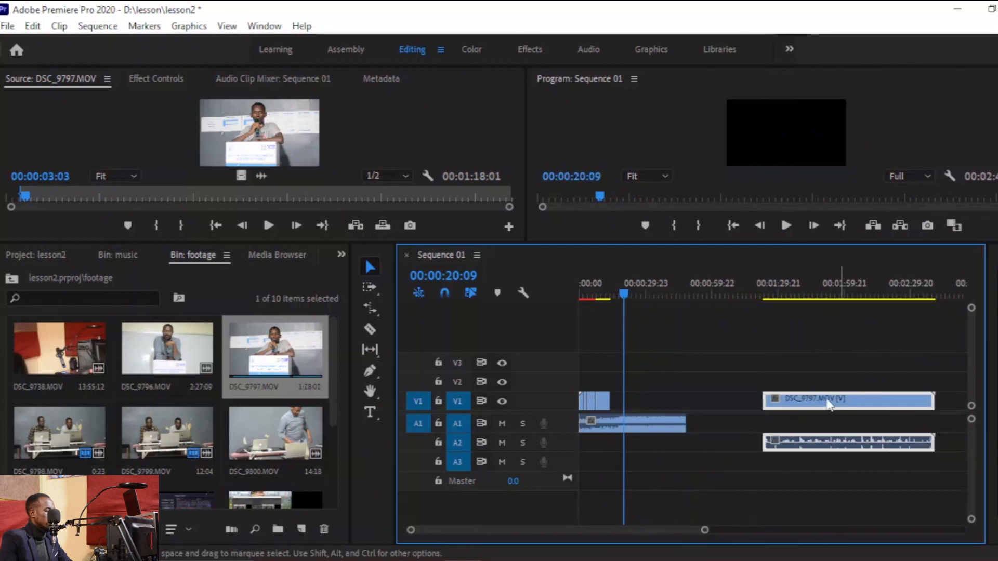
Open DSC_9800.MOV in the source monitor and mark in and out points around its middle section.
left_click_drag(609, 287, 611, 289)
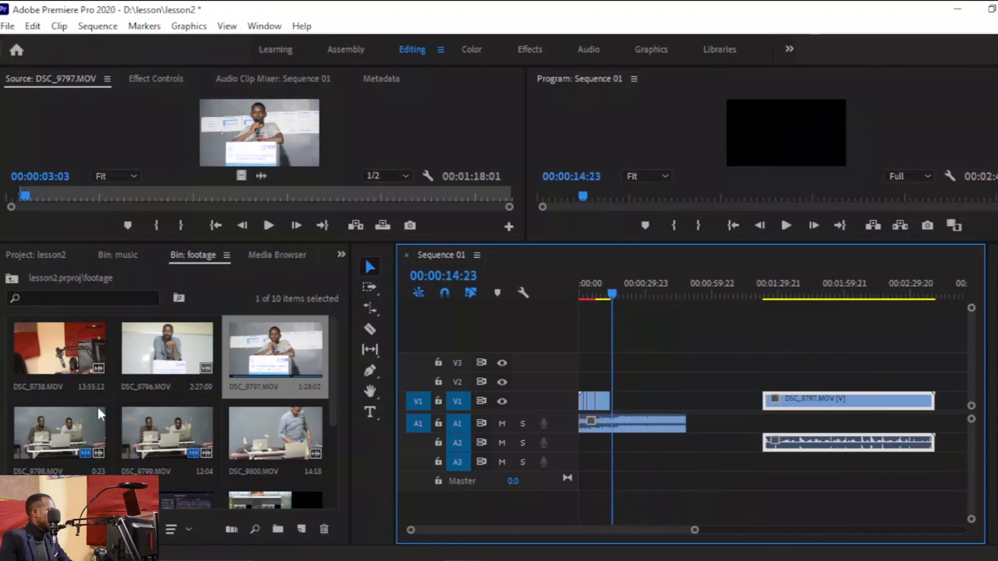
double_click(274, 431)
left_click(273, 192)
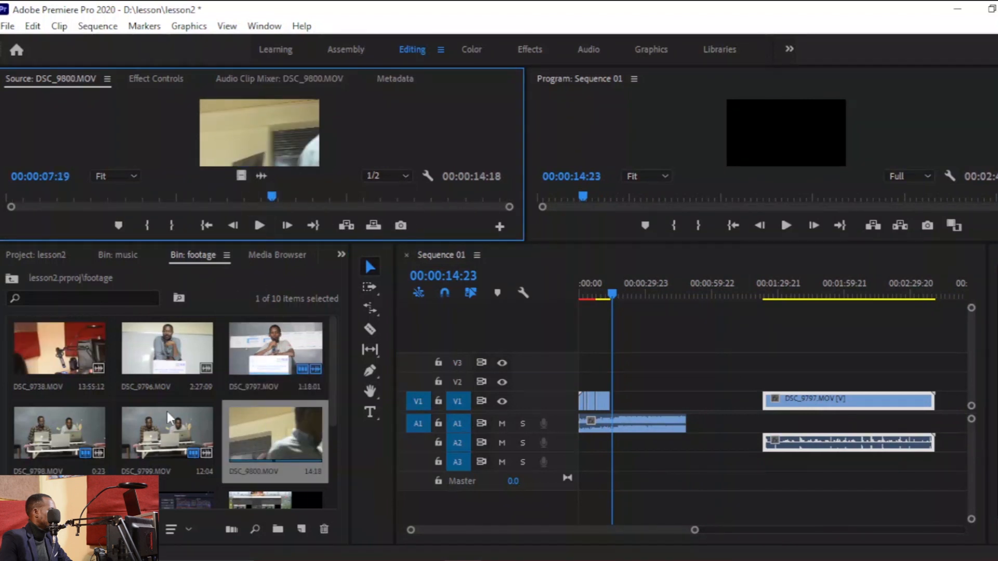
double_click(177, 433)
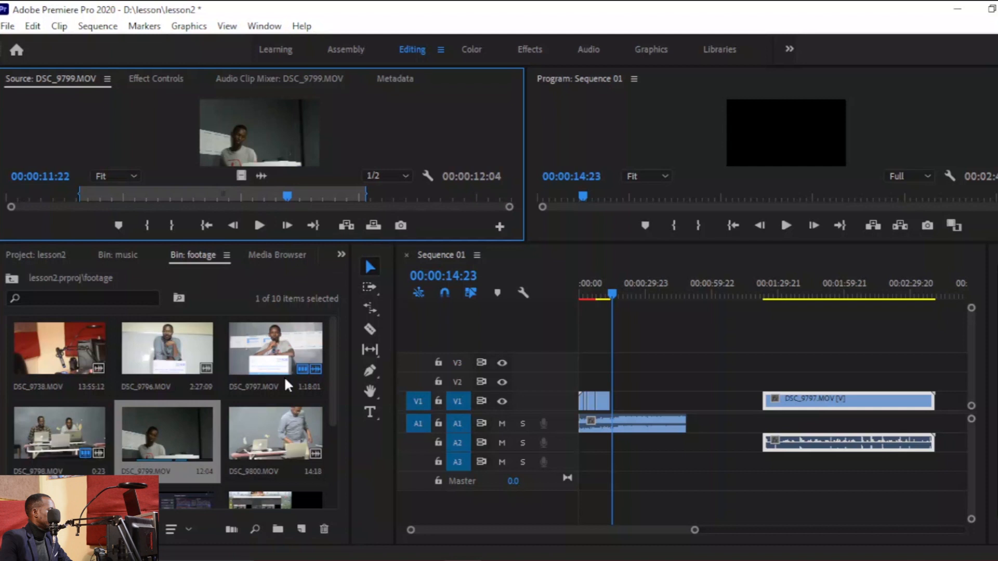
double_click(278, 432)
left_click_drag(245, 197, 0, 201)
key("space")
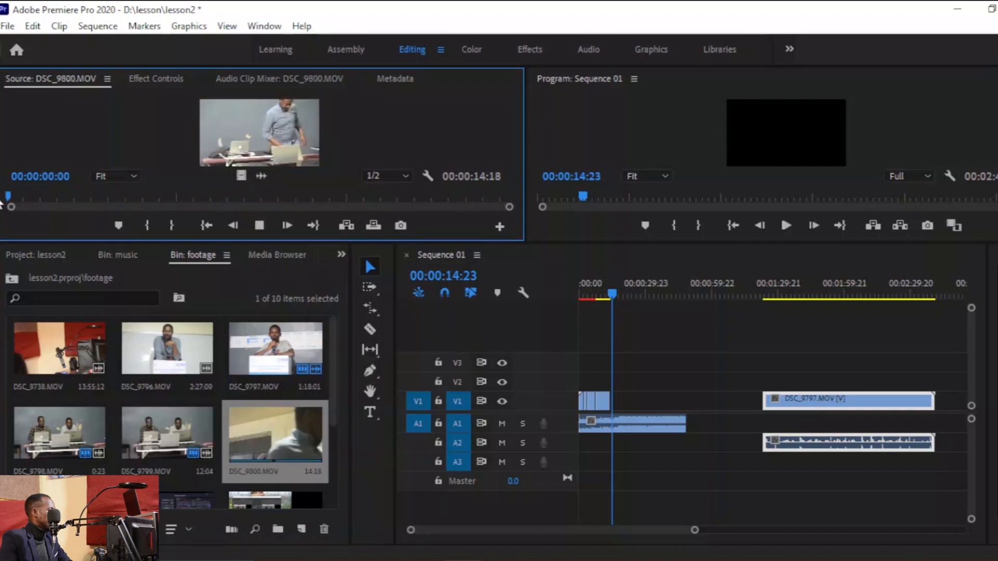
key("i")
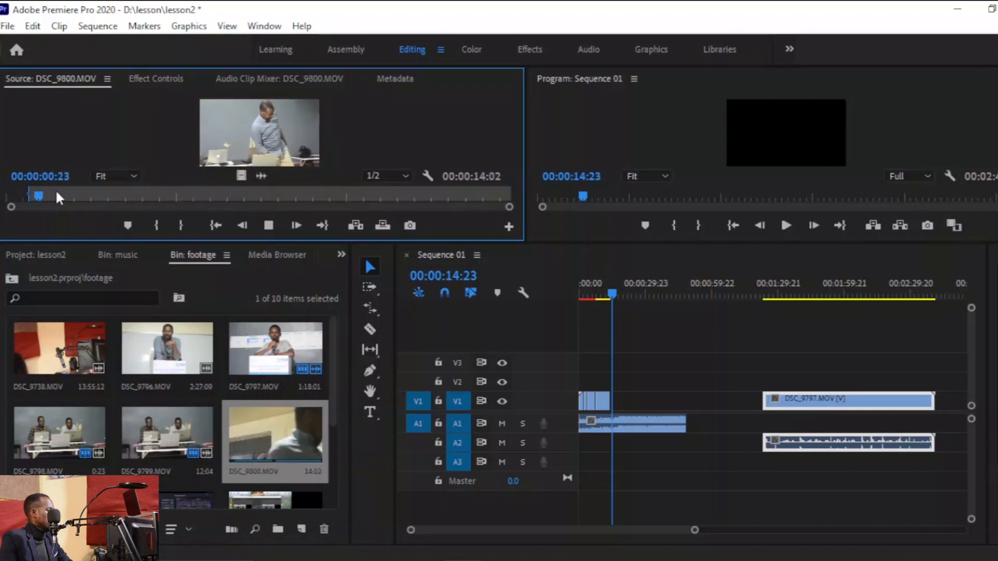
left_click_drag(58, 197, 1, 203)
key("space")
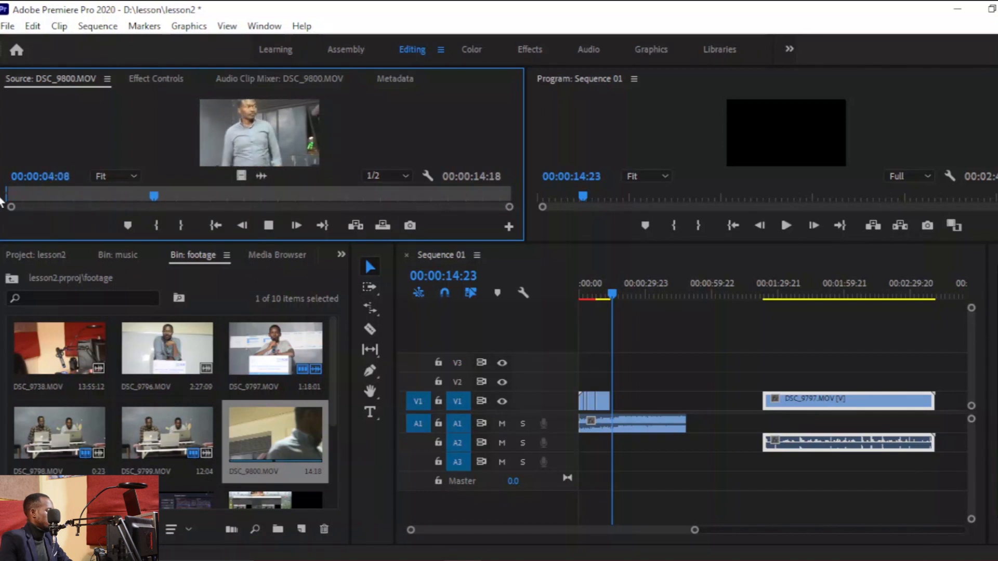
key("o")
key("space")
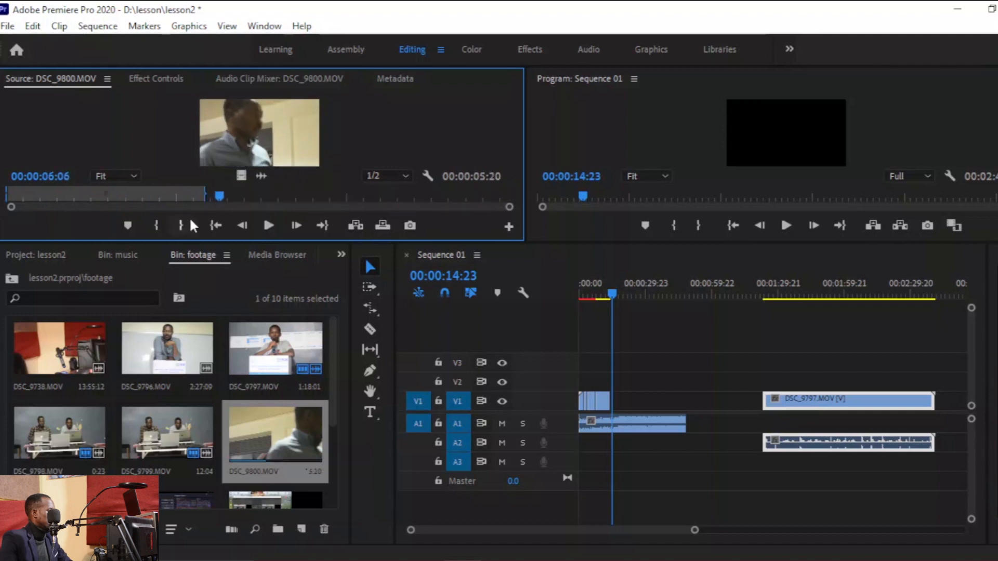
Place the marked DSC_9800 clip on V1 after the existing clips.
left_click_drag(244, 180, 639, 407)
right_click(628, 404)
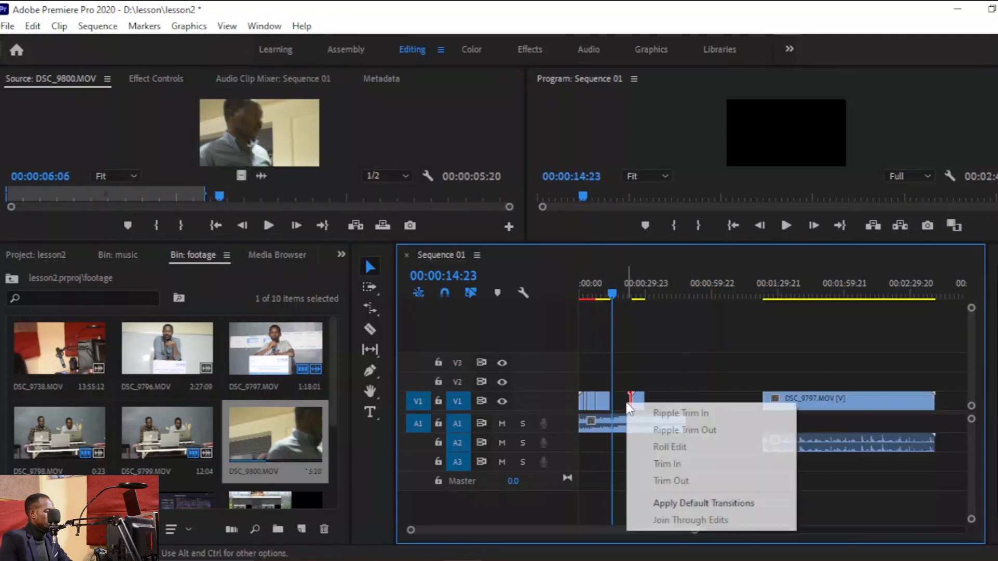
left_click(678, 401)
left_click(622, 294)
left_click_drag(624, 294, 620, 294)
mouse_move(694, 531)
left_mouse_down()
mouse_move(816, 536)
mouse_move(653, 557)
mouse_move(680, 543)
left_mouse_up()
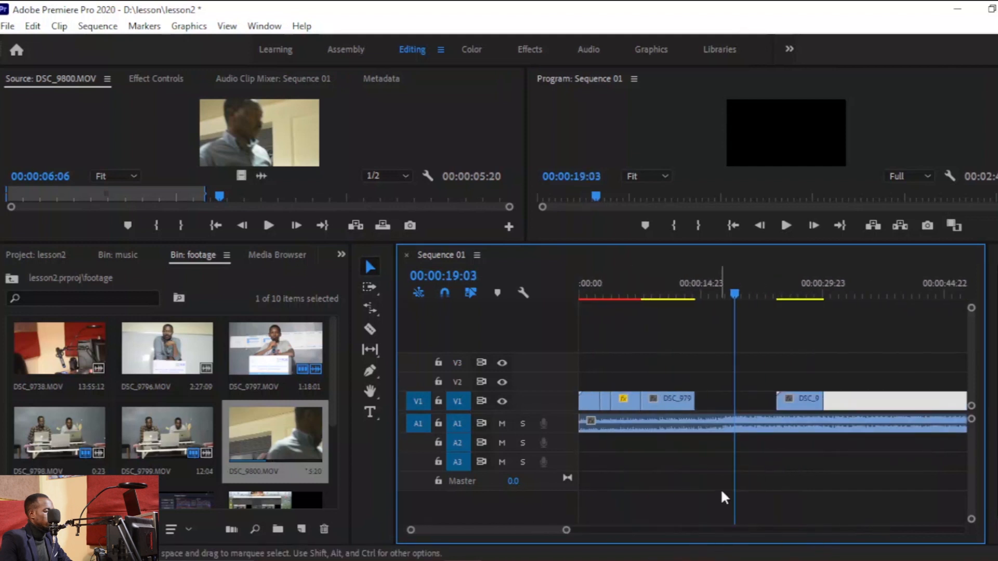
Ripple-delete the gap before the DSC_9800 clip and play back the sequence.
right_click(741, 401)
left_click(765, 410)
key("space")
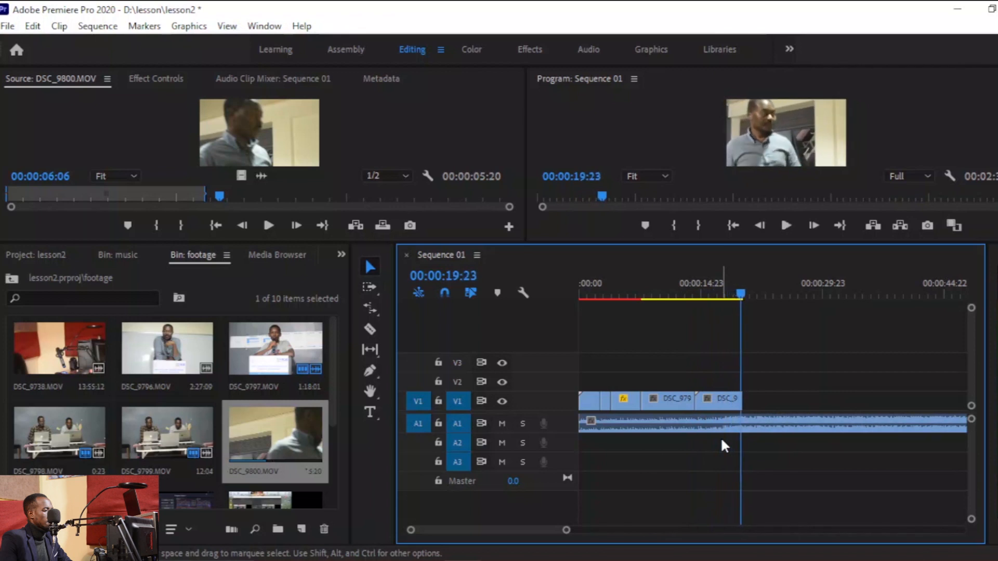
key("space")
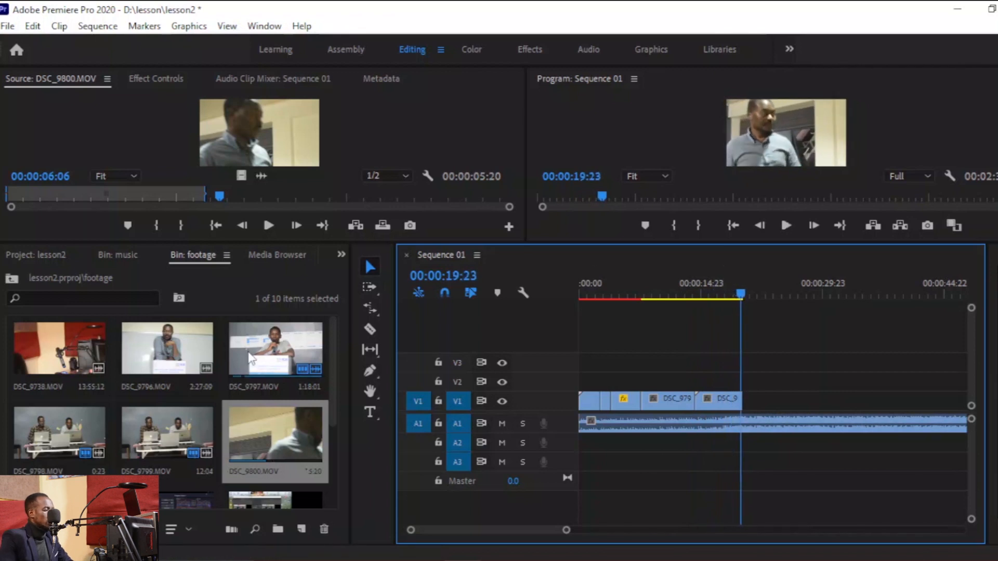
Open DSC_9801.MOV in the source monitor and mark in and out points.
left_click_drag(333, 395, 334, 410)
double_click(60, 468)
key("space")
key("i")
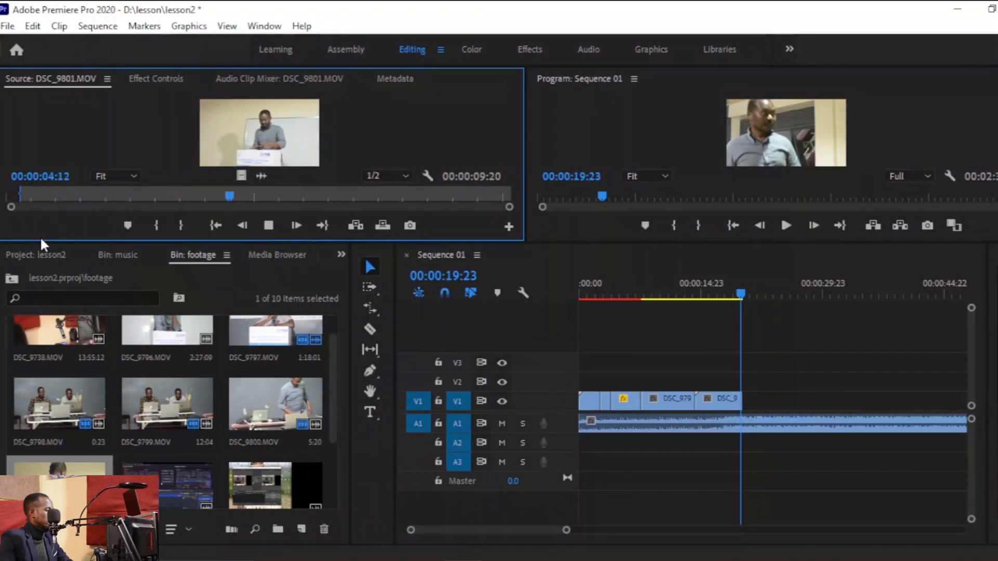
key("o")
key("space")
Place the marked DSC_9801 clip on V1 after the DSC_9800 clip and play it.
left_click_drag(241, 176, 743, 409)
left_click(672, 291)
key("space")
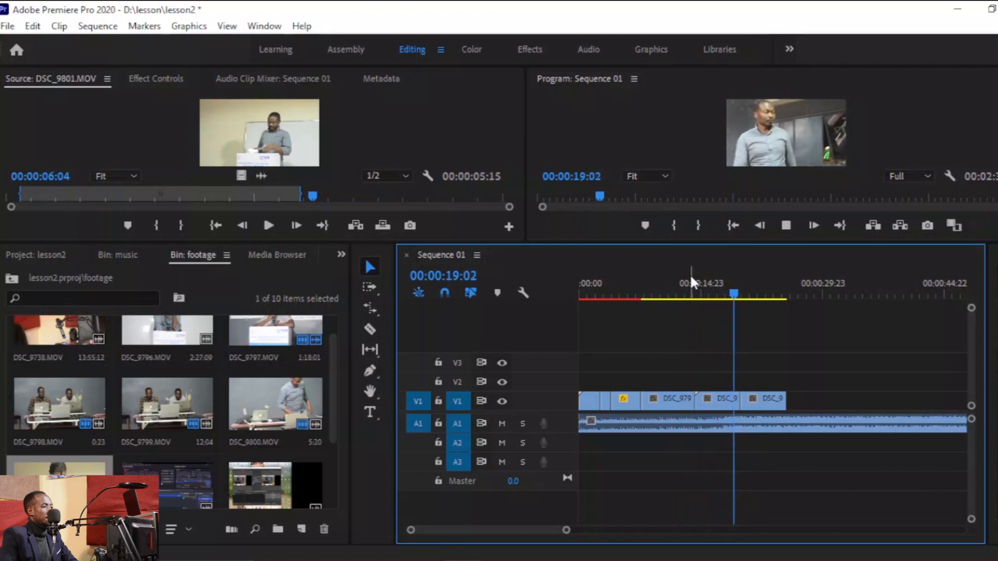
key("space")
left_click_drag(749, 400, 752, 400)
Ripple-delete the gap before the DSC_9801 clip and play back the sequence.
right_click(743, 403)
left_click(769, 416)
key("space")
left_click(731, 286)
key("space")
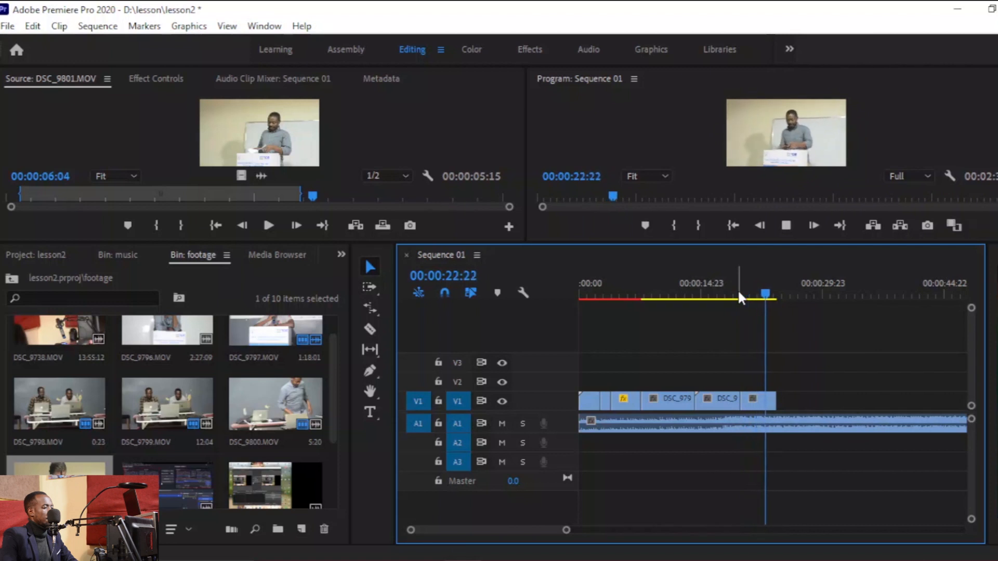
key("space")
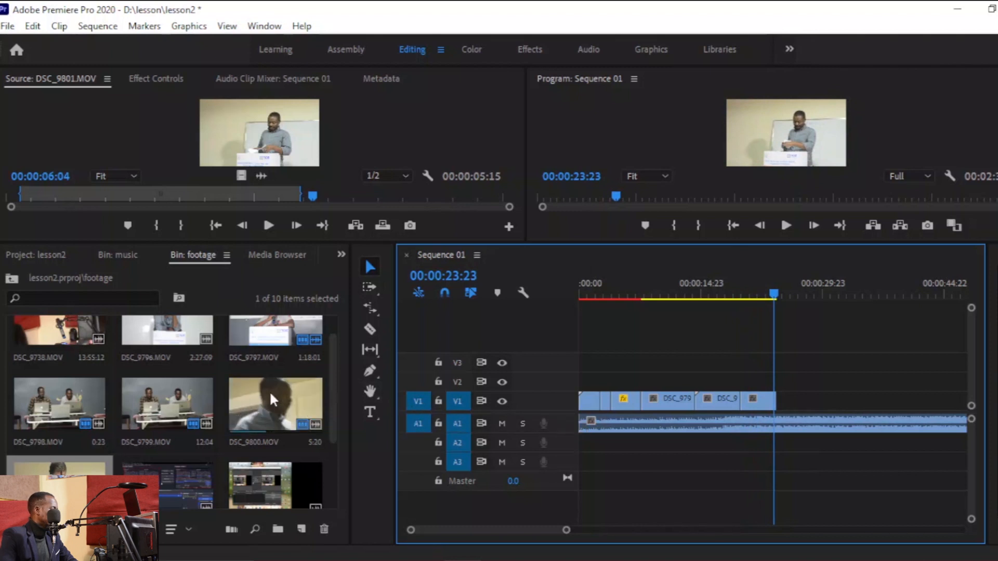
Open DSC_9796.MOV in the source monitor and set an in point near its start.
left_click_drag(334, 357, 333, 333)
double_click(167, 348)
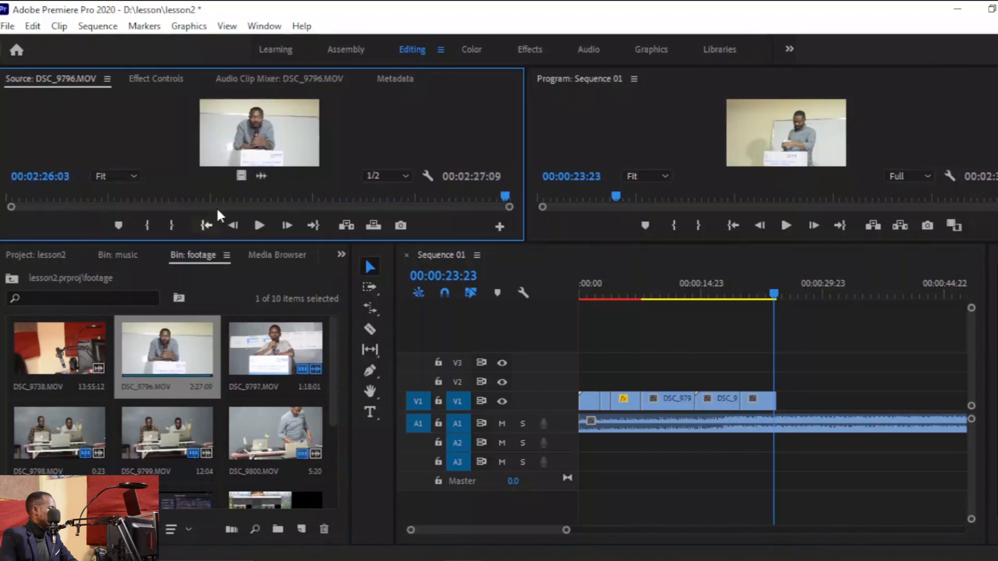
left_click(10, 197)
key("space")
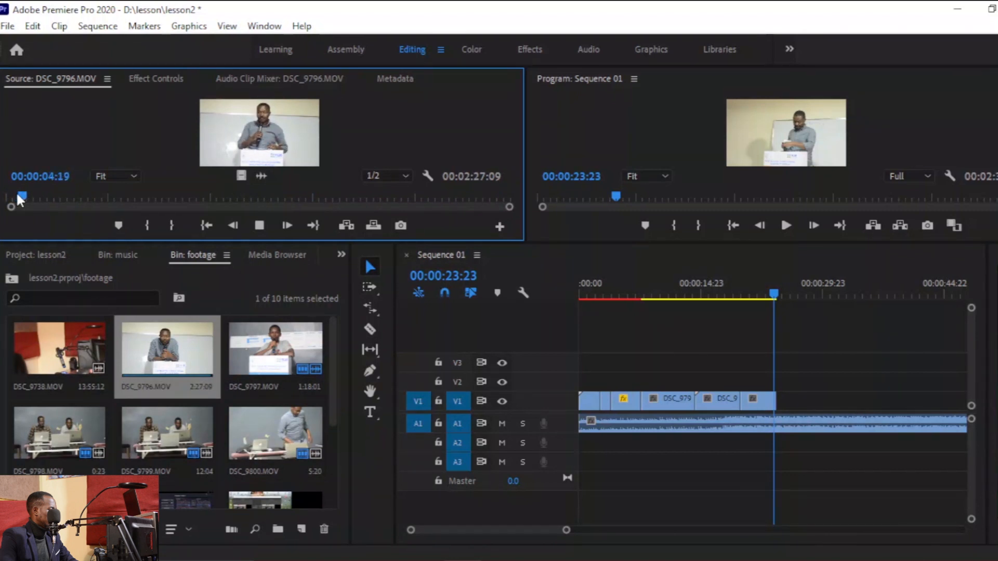
key("i")
left_click(17, 194)
key("space")
key("i")
key("space")
Place the DSC_9796 clip on V1 right after the DSC_9801 clip and play it.
left_click_drag(285, 143, 785, 403)
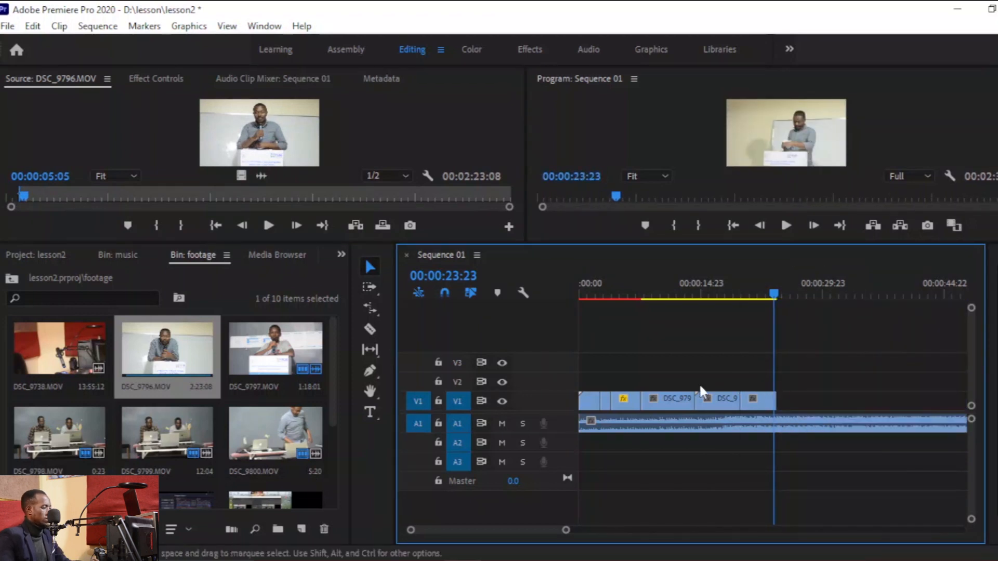
left_click_drag(255, 159, 826, 407)
key("space")
key("space")
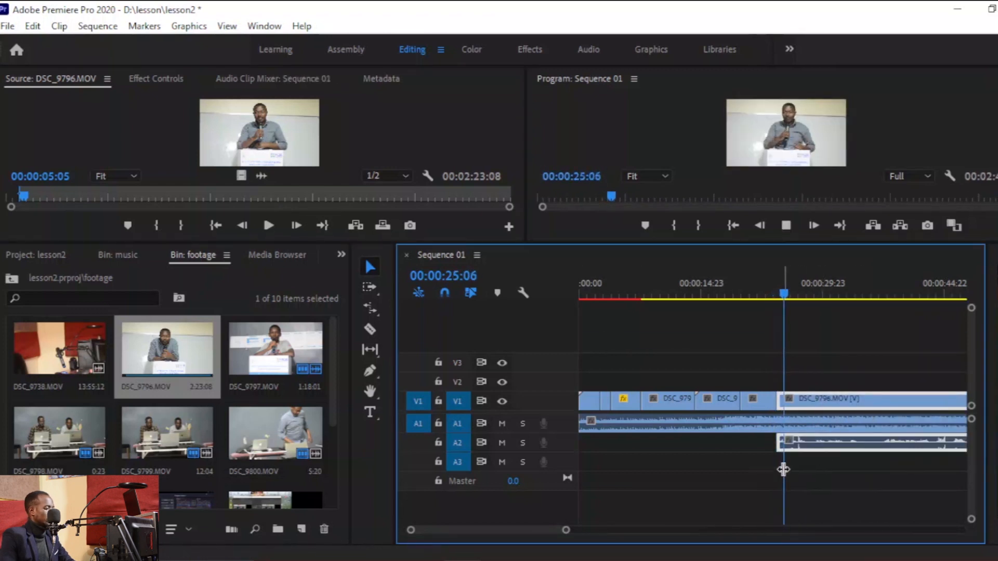
Expand the A1 music track and add pen keyframes fading its volume down at the DSC_9796 cut.
left_click(772, 292)
left_click_drag(566, 531, 599, 556)
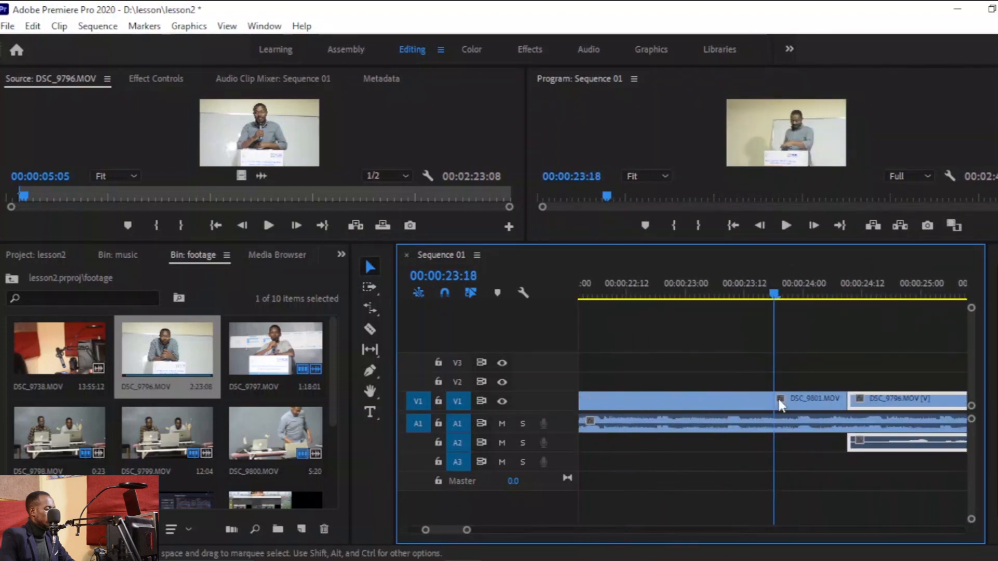
left_click(841, 294)
left_click_drag(467, 533, 574, 551)
left_click_drag(970, 420, 974, 433)
key("p")
left_click(761, 455)
left_click_drag(784, 455, 787, 516)
key("space")
key("space")
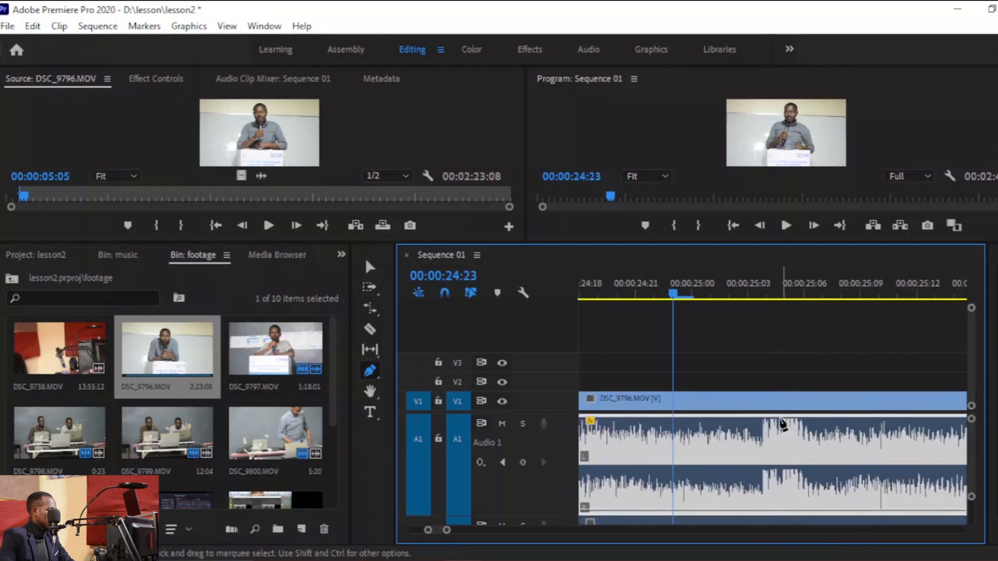
Apply the default transition to the cut between DSC_9801 and DSC_9796 and play it back.
left_click_drag(446, 531, 507, 541)
key("v")
right_click(757, 402)
left_click(832, 499)
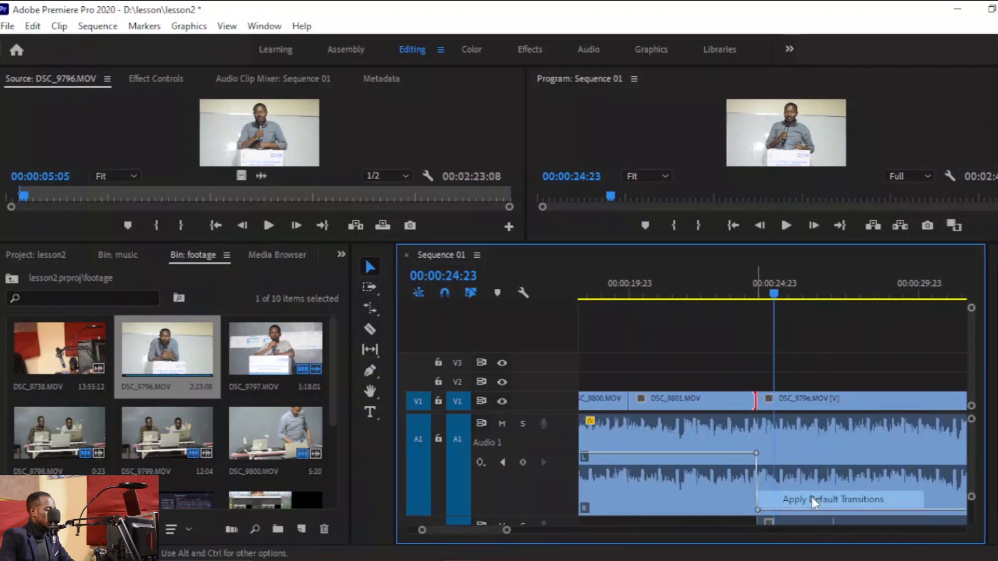
left_click(747, 292)
key("space")
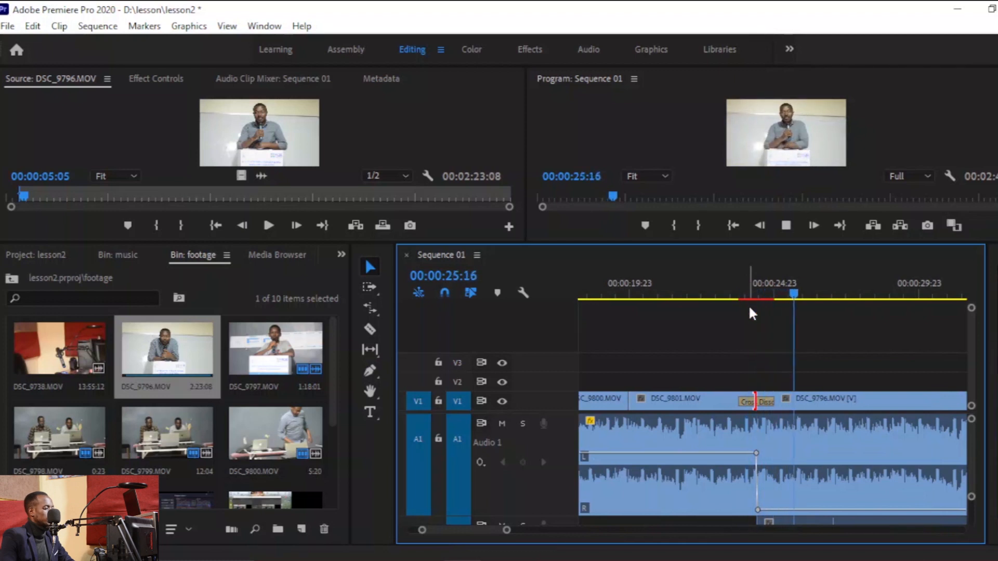
Move the music's fade-start keyframe earlier to about 00:00:23:08 and play back the sequence.
left_click(757, 451)
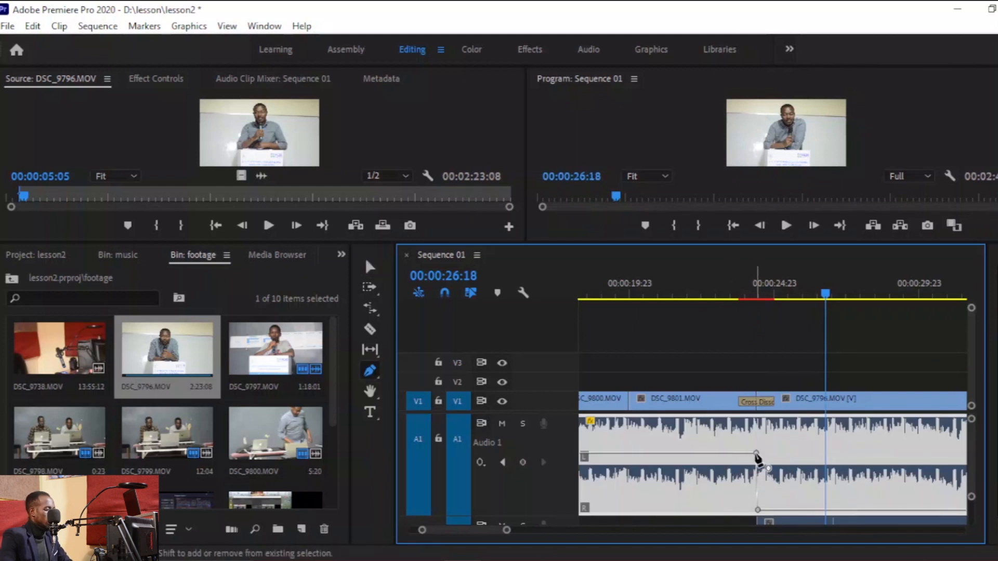
left_click_drag(757, 454, 731, 455)
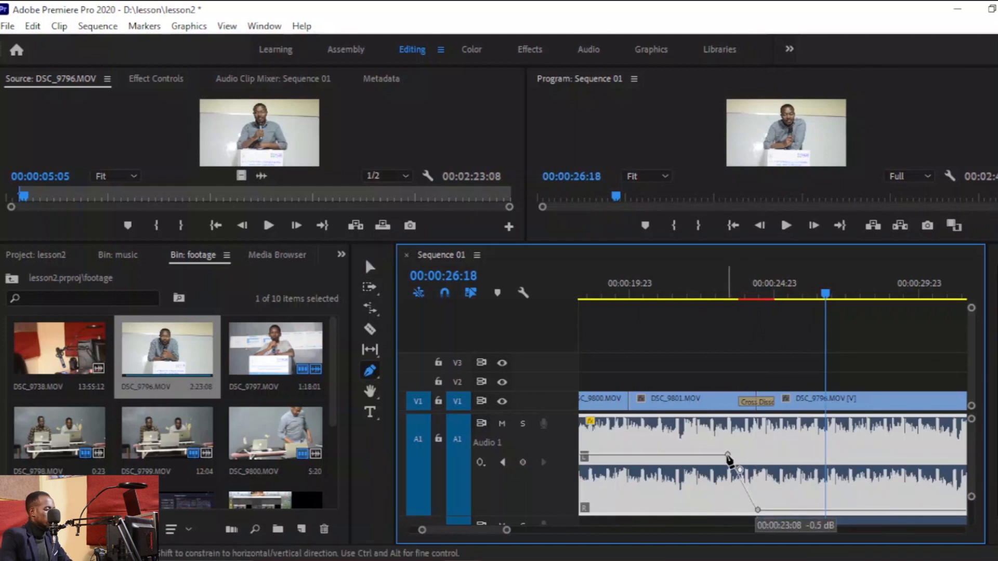
left_click(731, 286)
key("space")
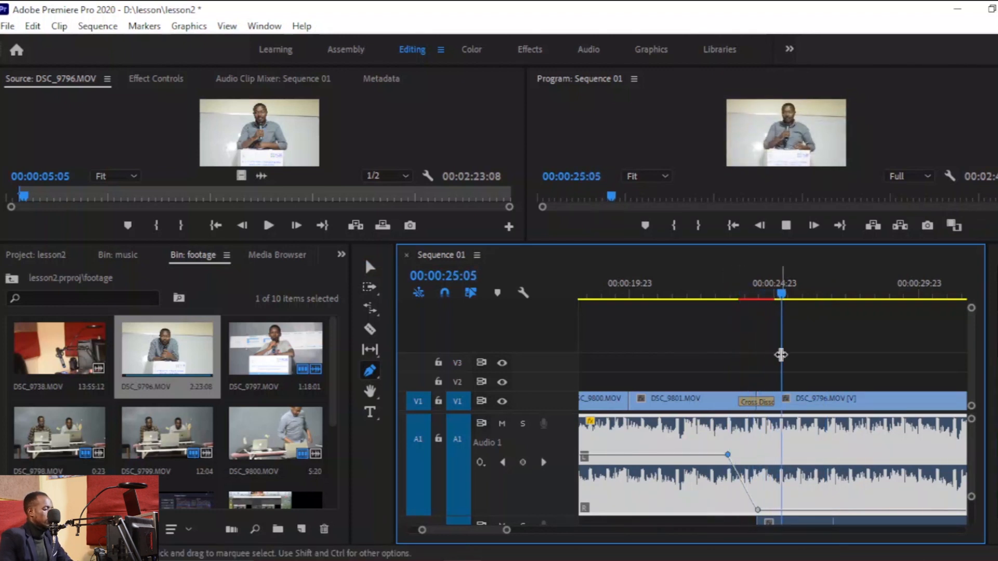
Expand the A2 track and drag the DSC_9796 audio's opening volume keyframe to create a fade-in.
scroll(969, 478, "down", 3)
left_click_drag(970, 480, 970, 476)
left_click(777, 442)
left_click_drag(767, 443, 758, 464)
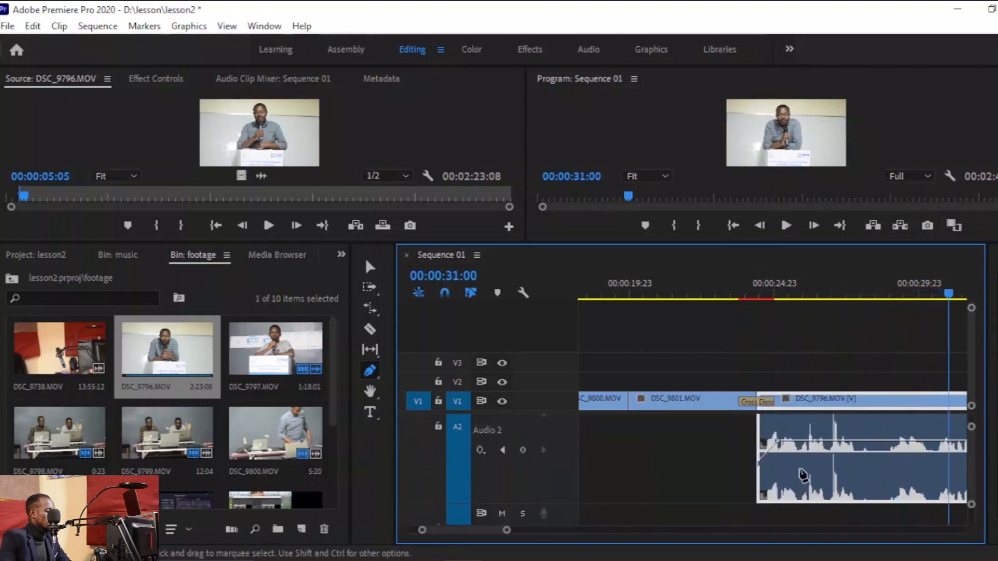
left_click_drag(506, 530, 666, 541)
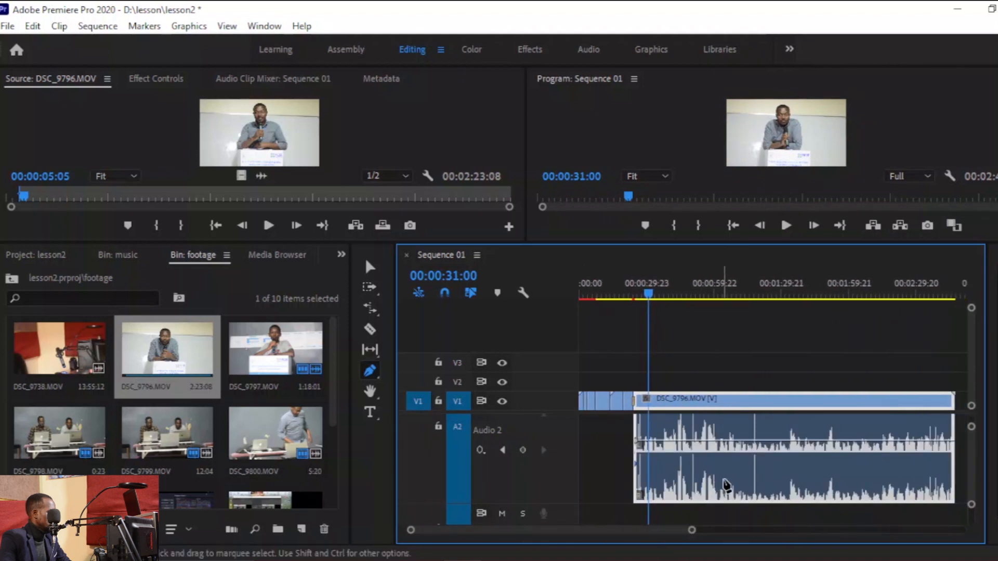
Normalize all peaks of the DSC_9796 clip's audio gain to 3 dB.
key("v")
right_click(753, 460)
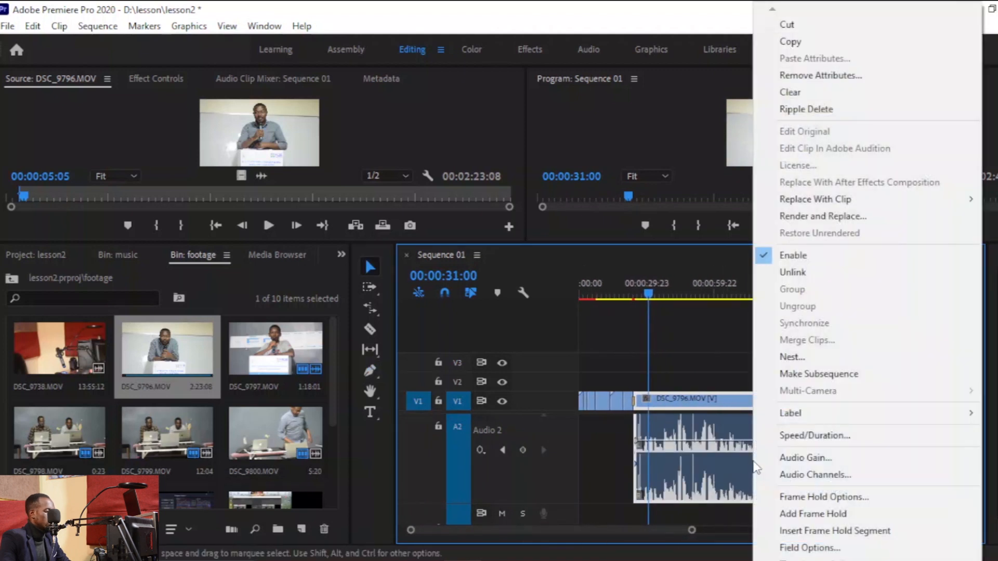
left_click(826, 458)
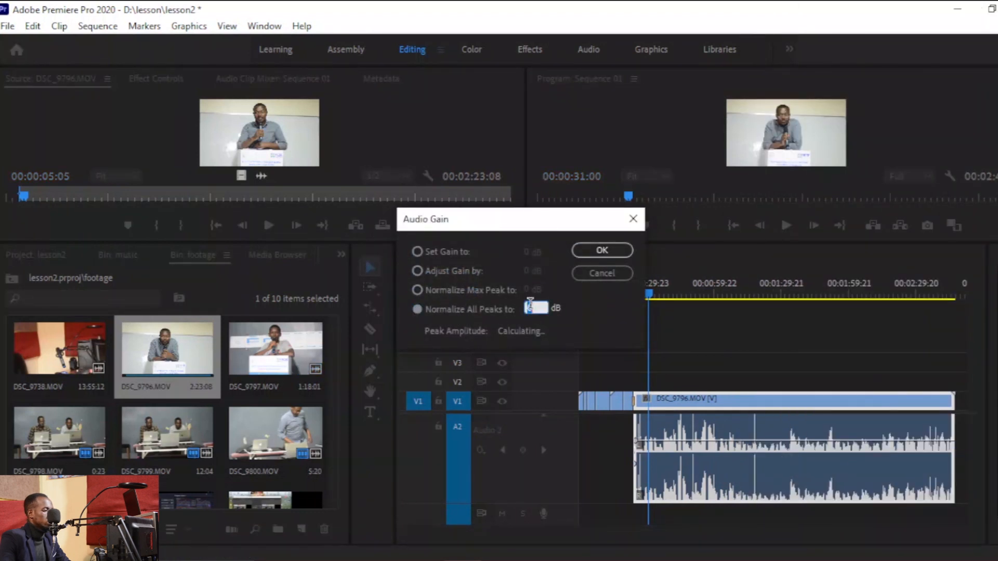
type("3")
left_click(602, 250)
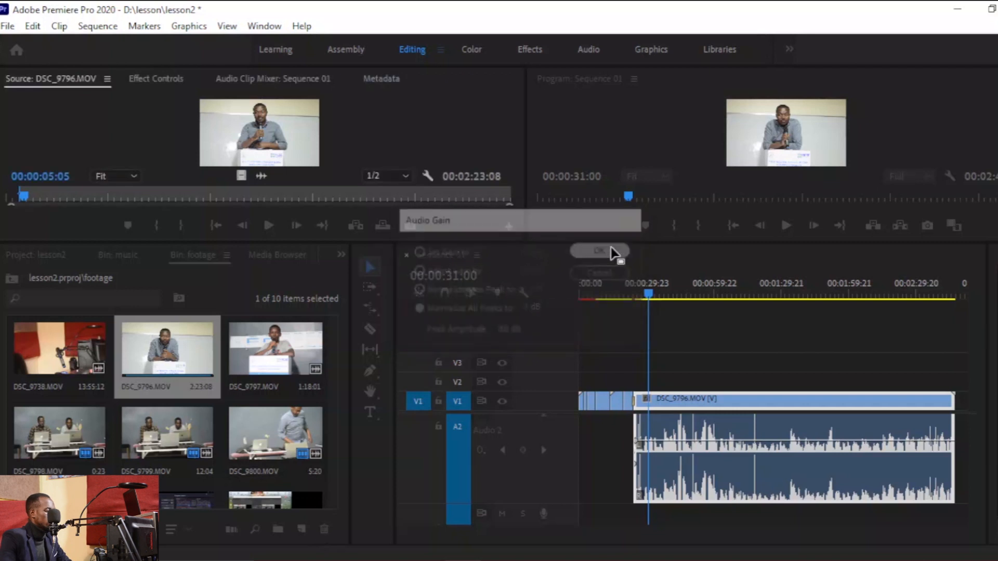
Fine-tune the height of the DSC_9796 audio's opening volume keyframe while playing the sequence.
key("space")
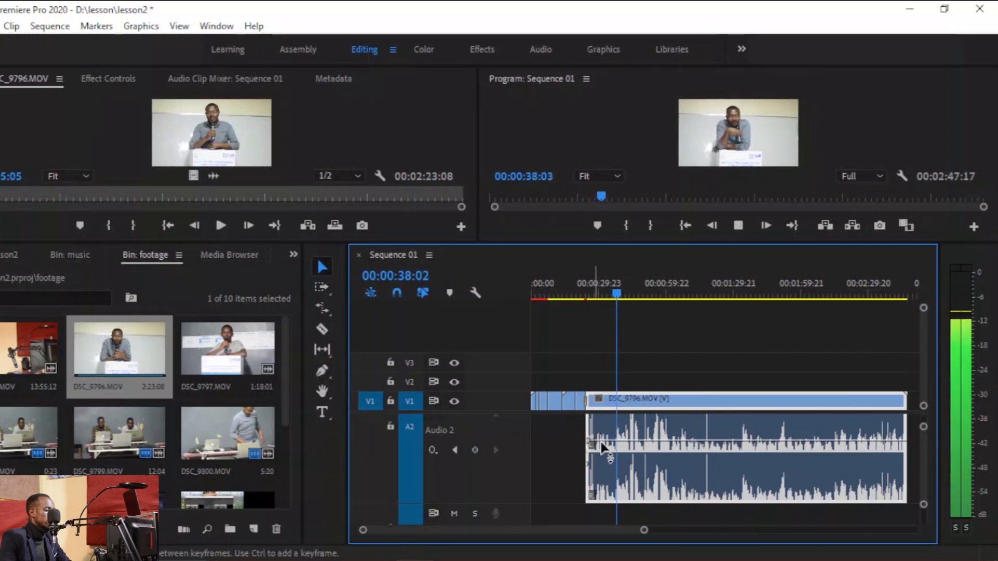
left_click_drag(644, 530, 591, 531)
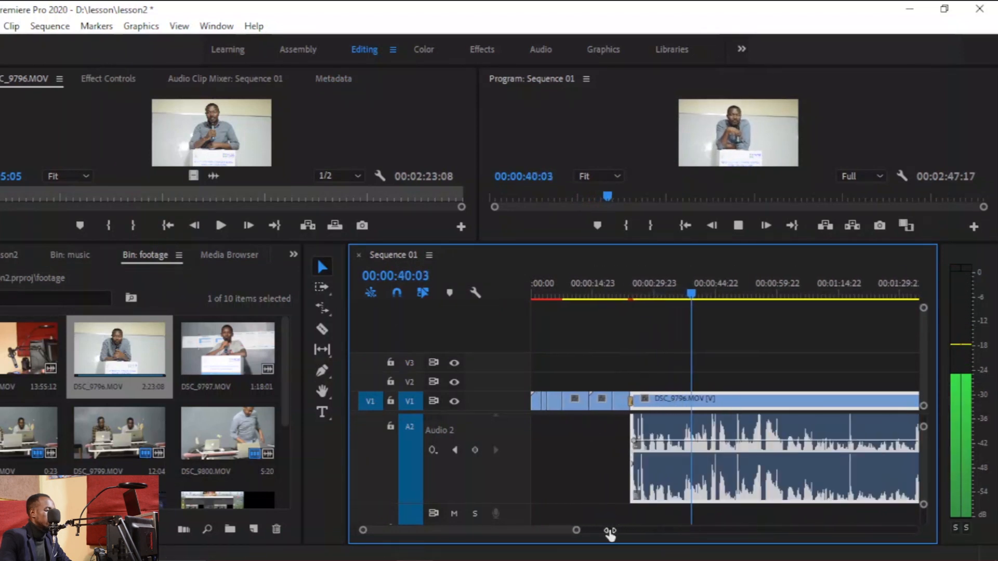
left_click_drag(635, 441, 641, 431)
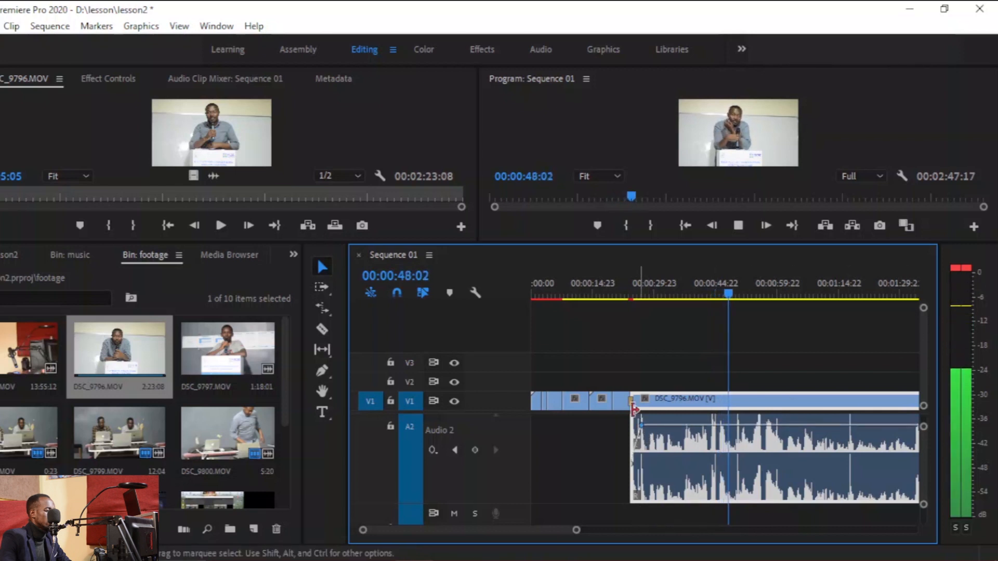
left_click_drag(642, 427, 643, 438)
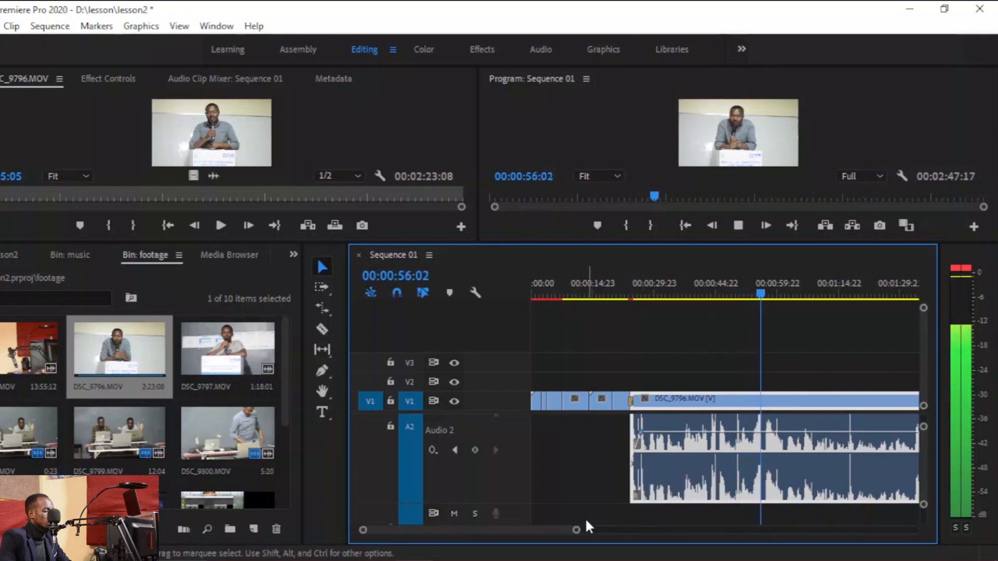
Play back the sequence through to the end of the DSC_9796 clip.
left_click_drag(575, 531, 704, 528)
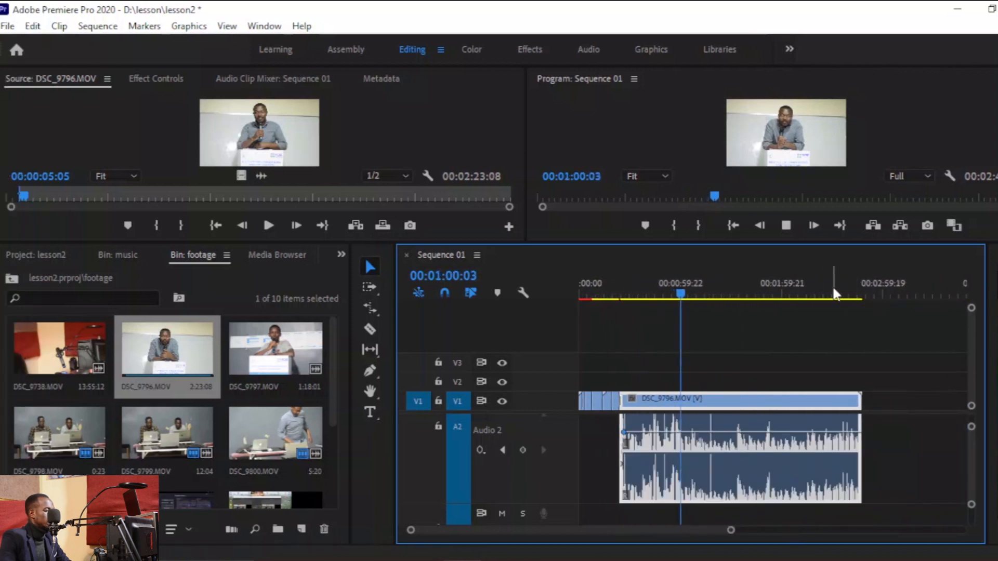
left_click(783, 290)
left_click_drag(731, 532, 653, 530)
left_click(852, 296)
mouse_move(652, 530)
left_mouse_down()
mouse_move(762, 535)
mouse_move(692, 548)
mouse_move(638, 523)
left_mouse_up()
key("space")
left_click_drag(820, 400, 805, 400)
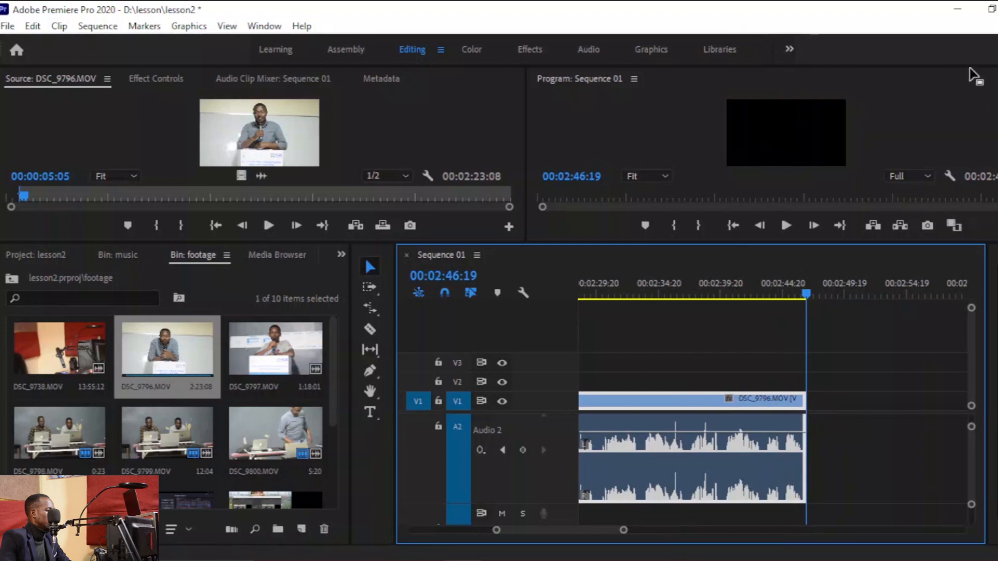
Switch to File Explorer, open D:\2022\EXPORTED\PUB and drag the pub umutoto studio video into the sequence after DSC_9796.
left_click(958, 12)
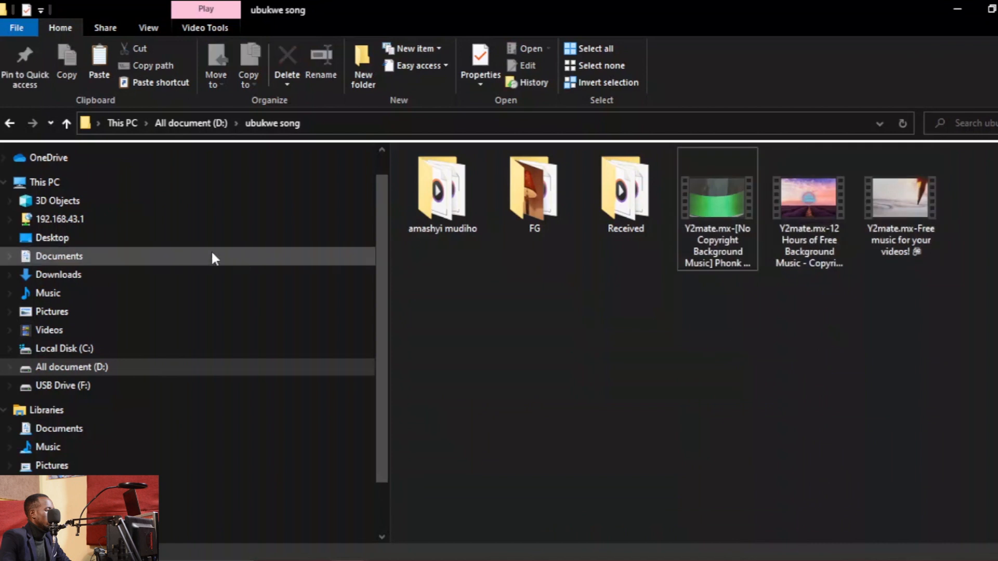
left_click(46, 183)
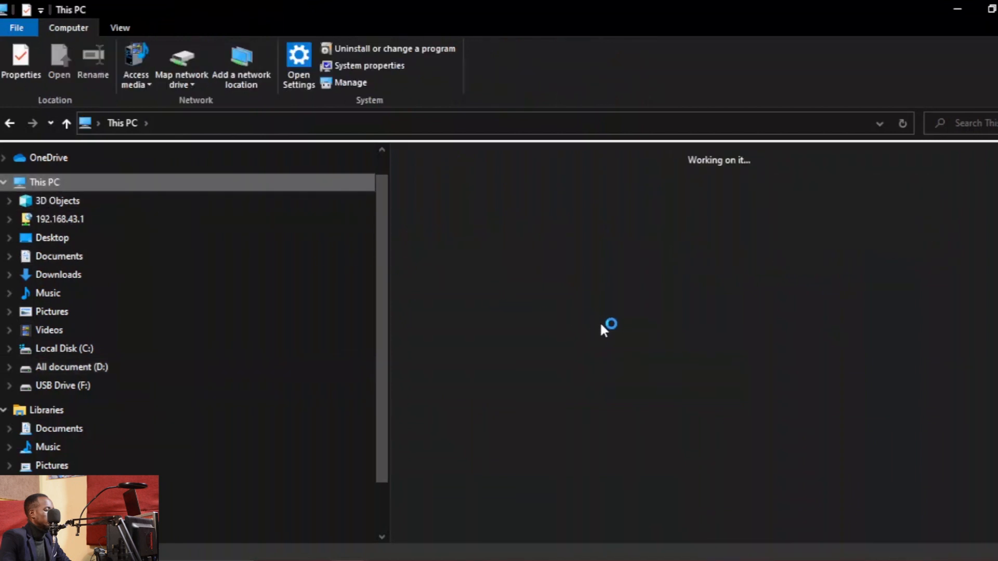
left_click(637, 324)
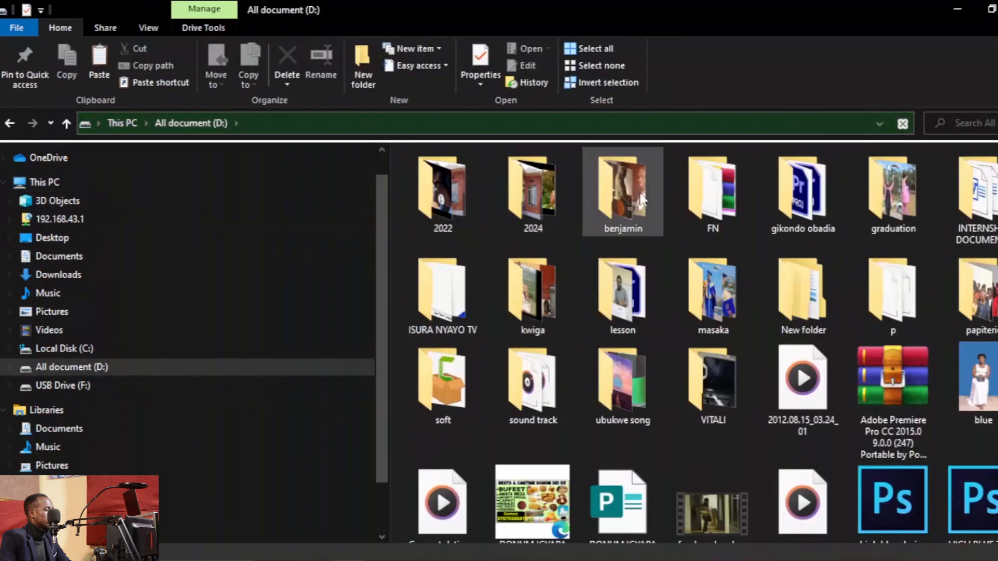
double_click(459, 194)
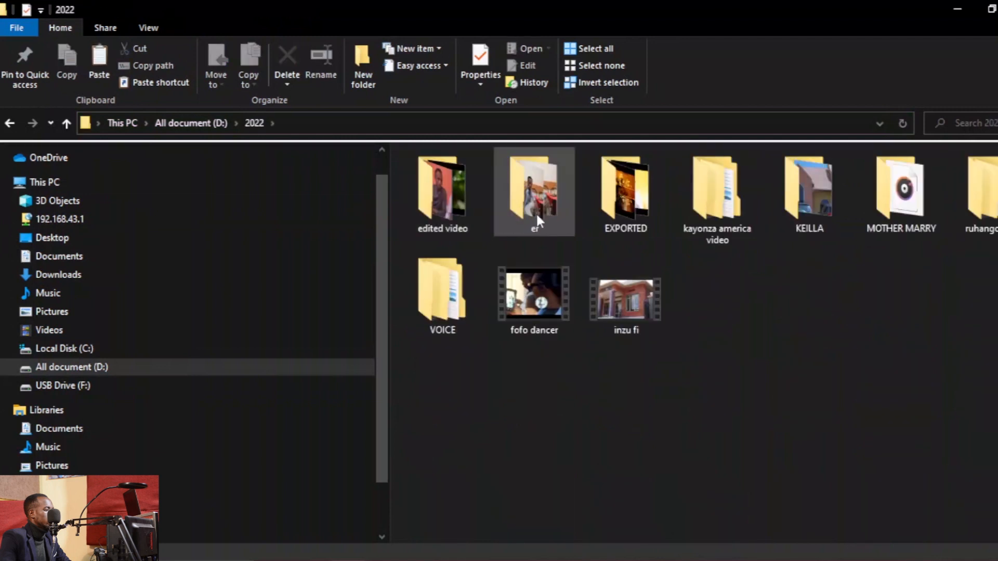
double_click(638, 224)
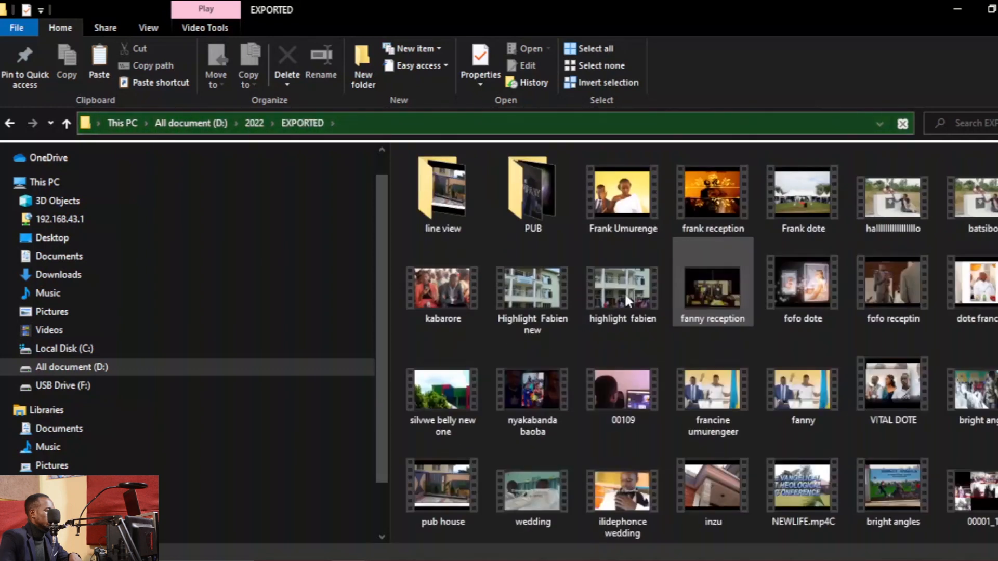
double_click(535, 211)
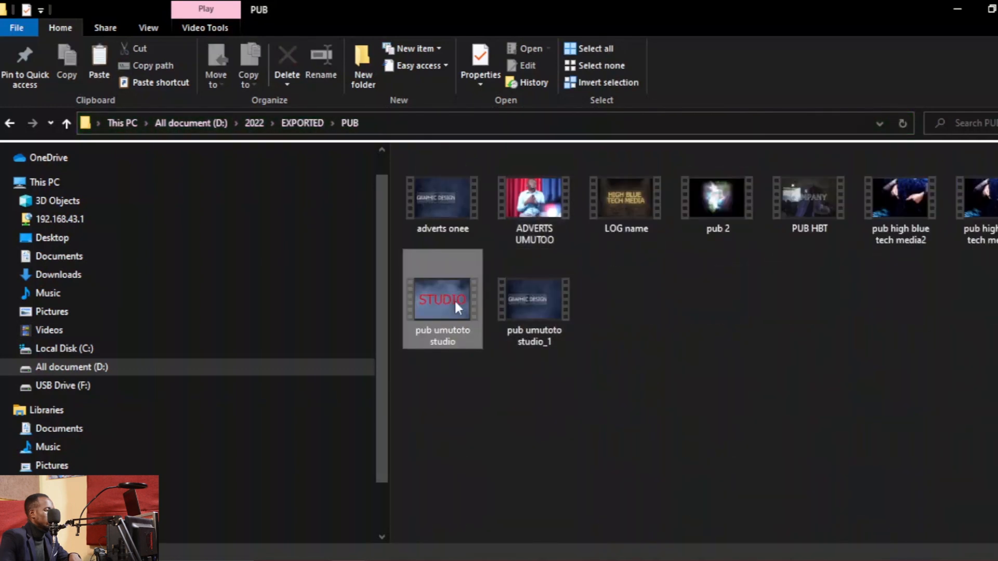
left_click(437, 307)
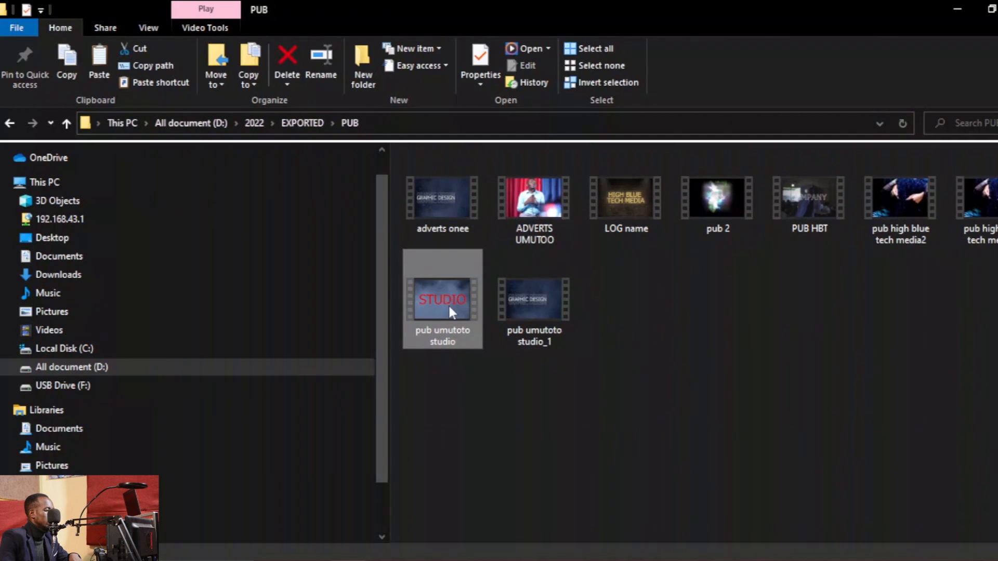
left_click_drag(448, 298, 593, 480)
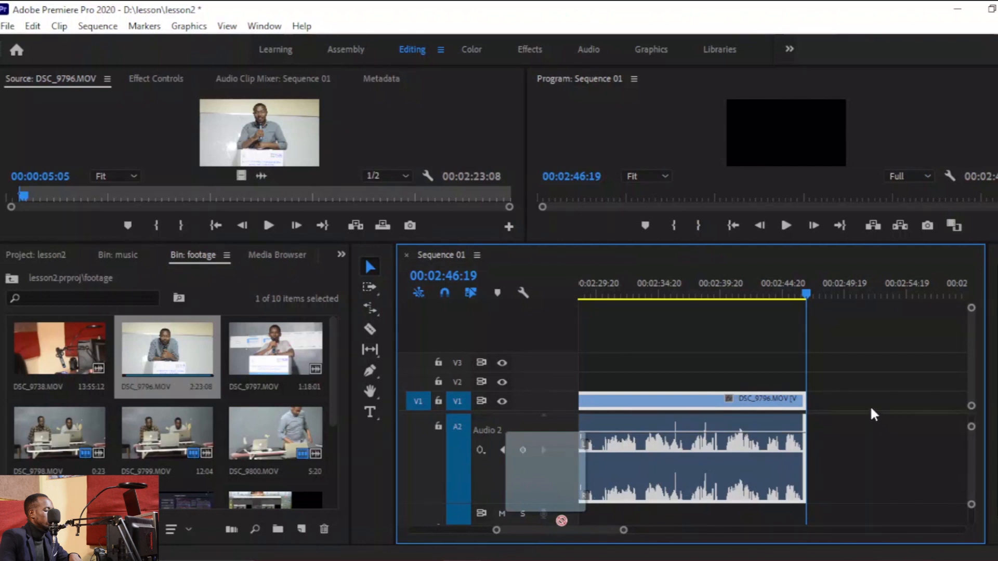
left_click_drag(856, 407, 835, 437)
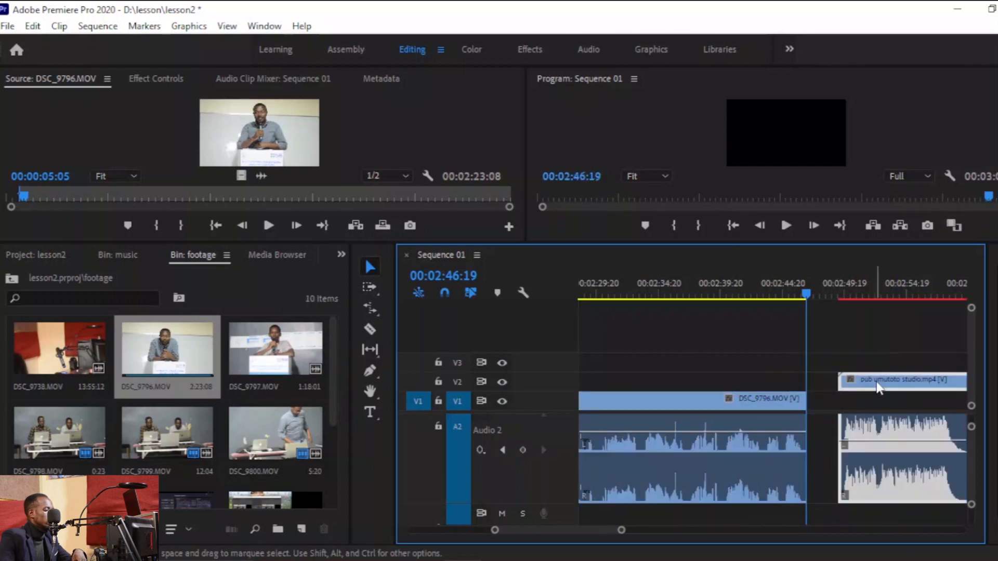
Move the pub umutoto studio clip down to V1 and ripple delete the gap before it.
left_click_drag(876, 382, 877, 399)
right_click(824, 404)
left_click(854, 417)
Apply default transitions at the cut between DSC_9796 and pub umutoto studio, and play it back.
right_click(811, 422)
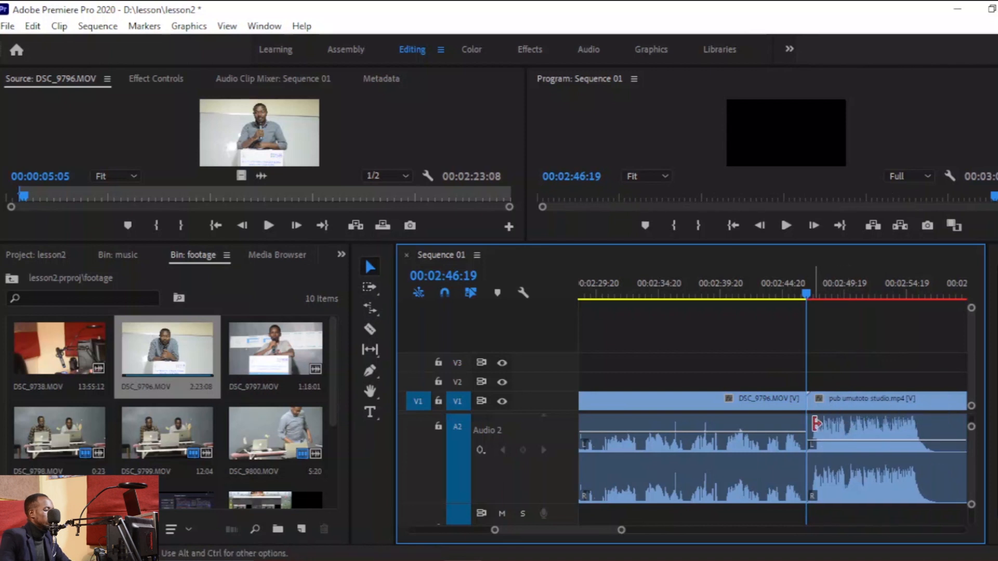
left_click(849, 517)
key("space")
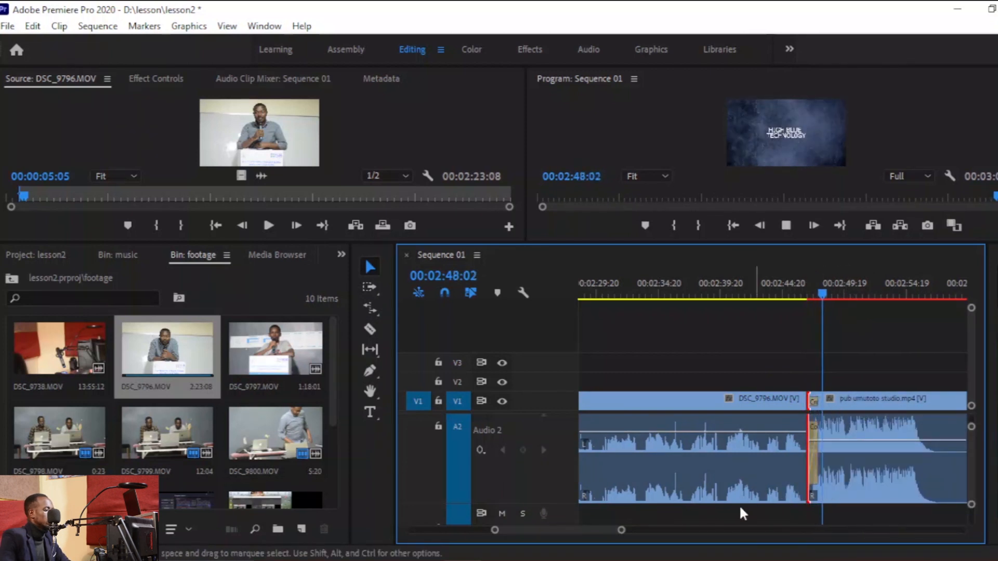
Cut the pub umutoto studio clip at about 00:02:57:23 with the Razor tool and delete the trailing part.
left_click_drag(620, 532, 641, 543)
key("c")
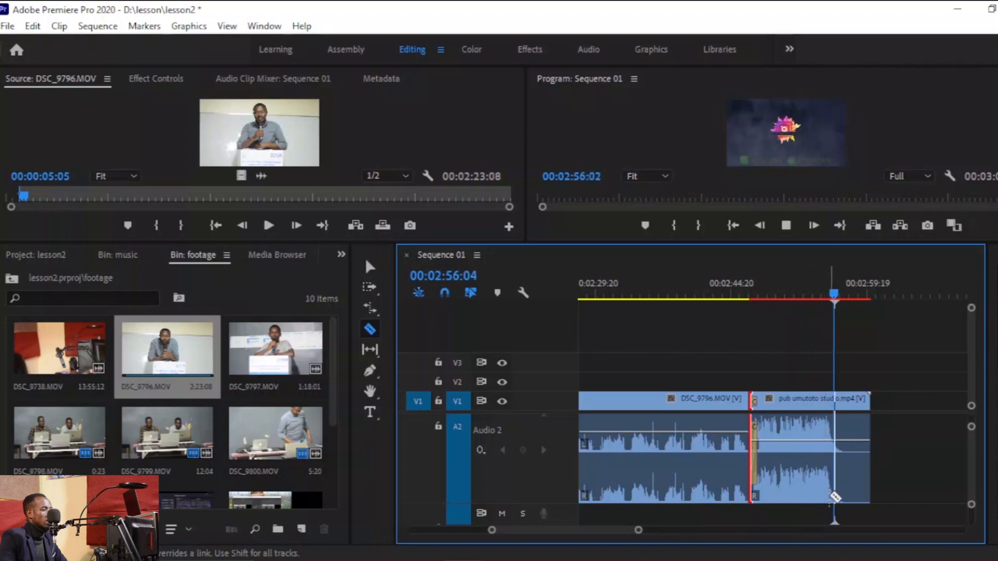
key("space")
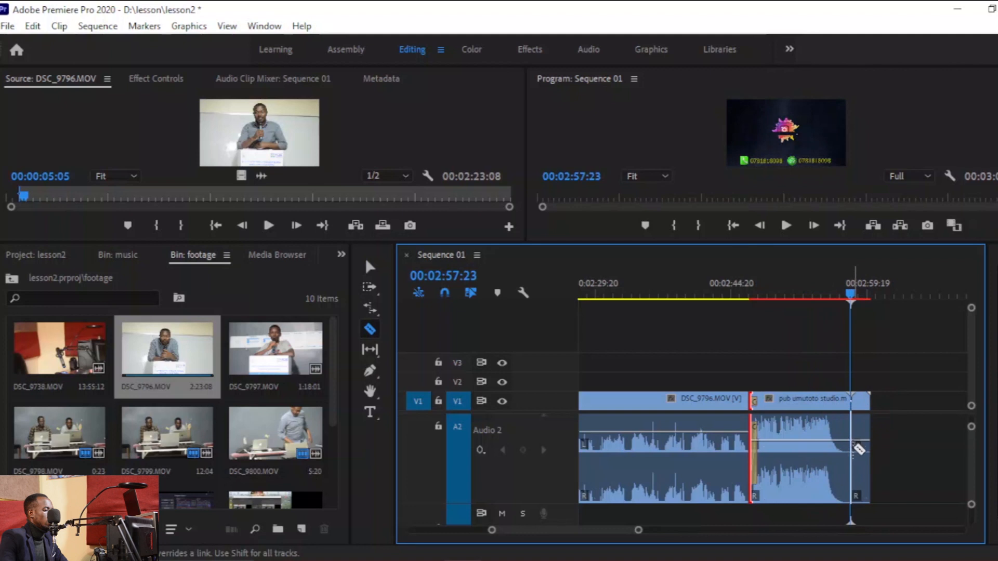
key("space")
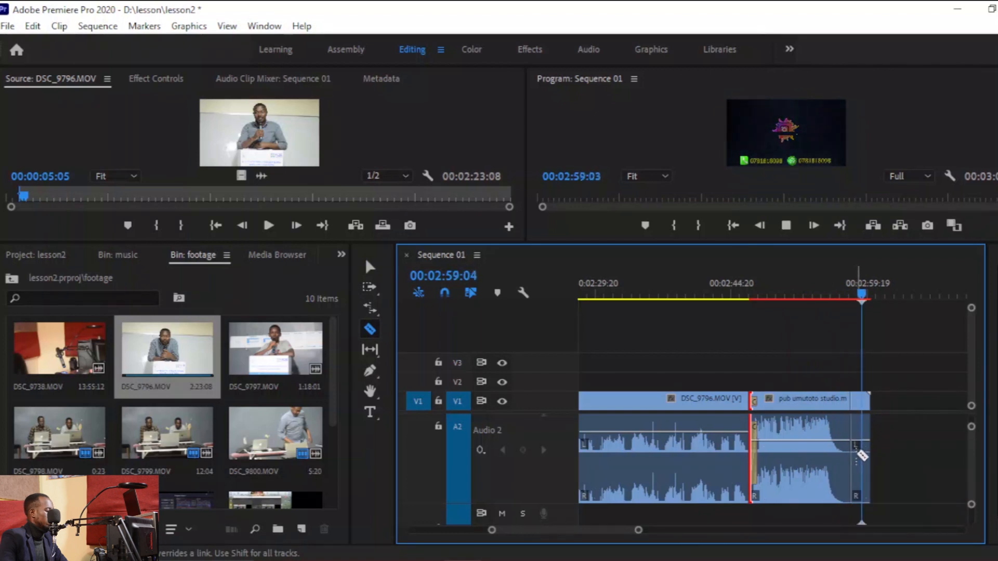
key("v")
left_click_drag(920, 390, 862, 448)
key("Delete")
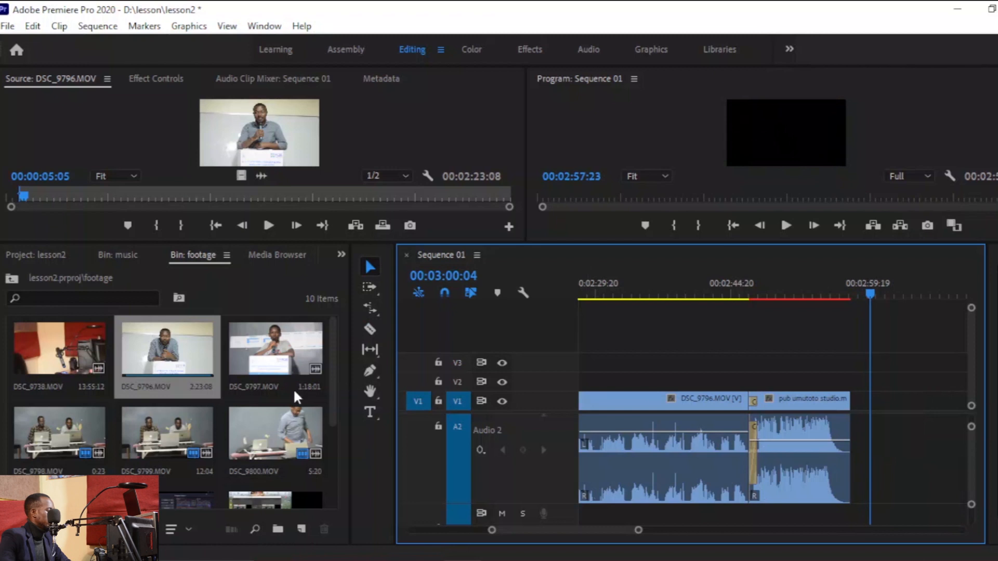
Add the DSC_9796 source clip after pub umutoto studio, close the gap and apply default transitions at the cut.
left_click(257, 363)
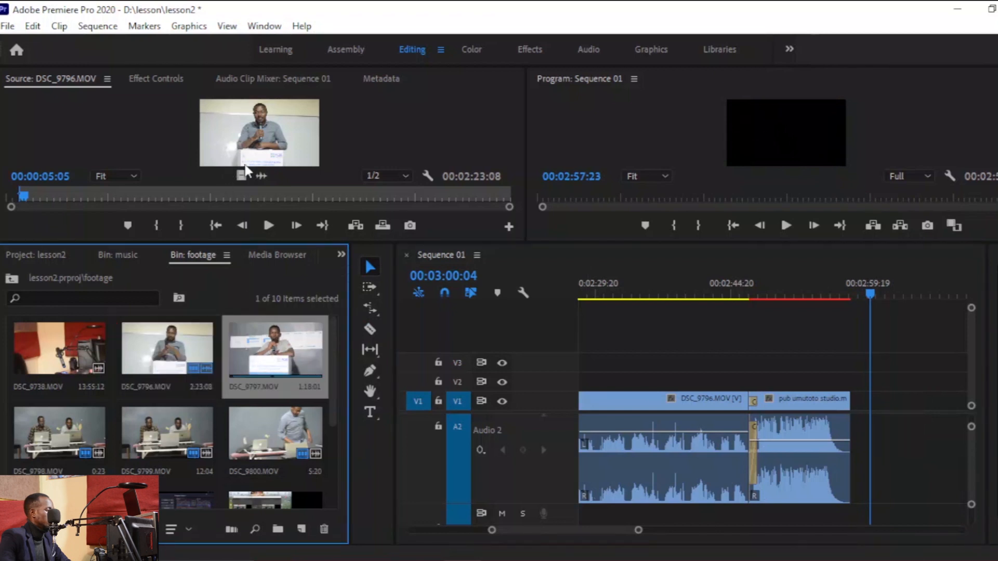
left_click_drag(470, 233, 933, 407)
right_click(878, 404)
left_click(886, 416)
key("space")
left_click(856, 446)
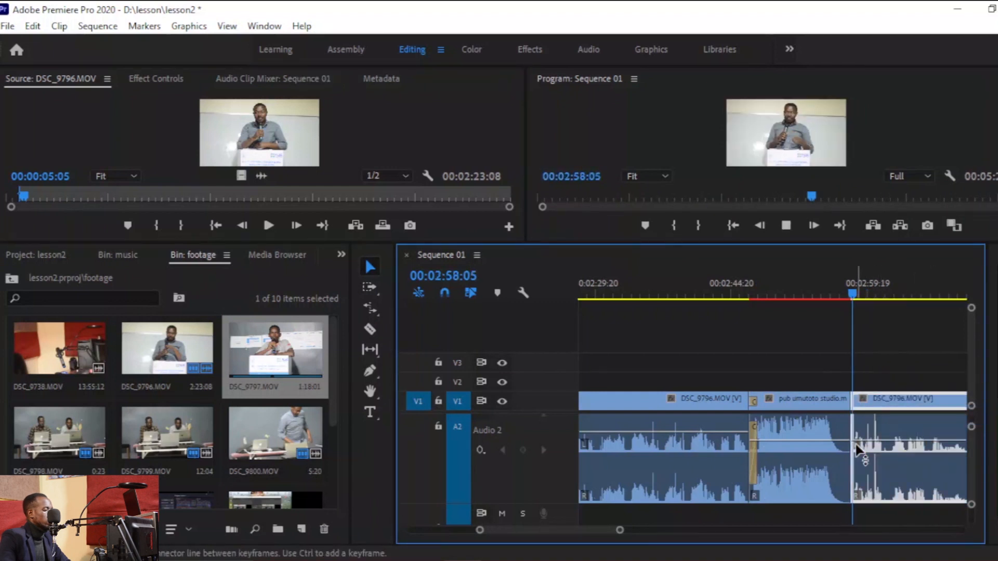
right_click(855, 404)
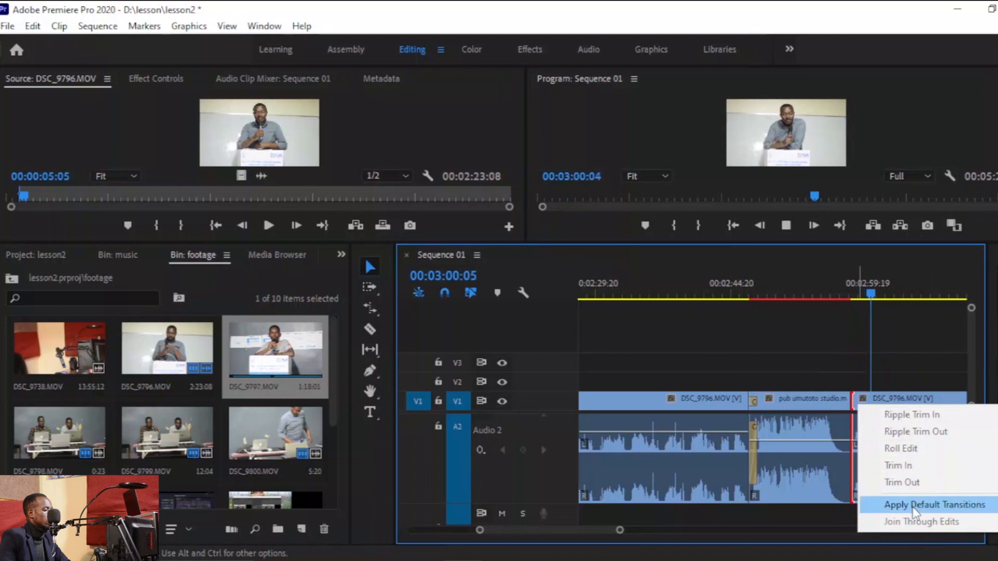
left_click(915, 512)
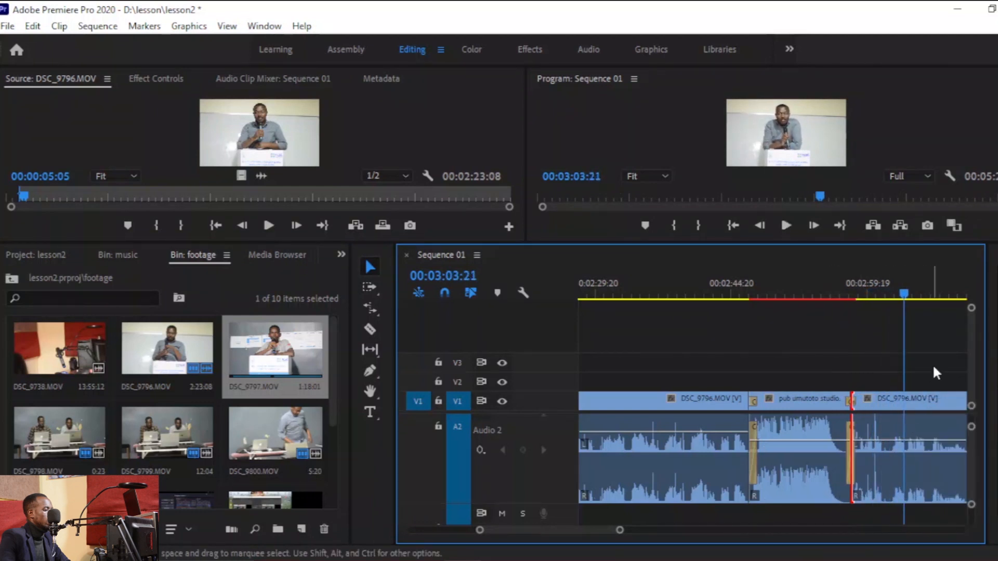
Delete the just-added DSC_9796 clip from the end of the sequence.
left_click_drag(938, 348, 927, 435)
key("Delete")
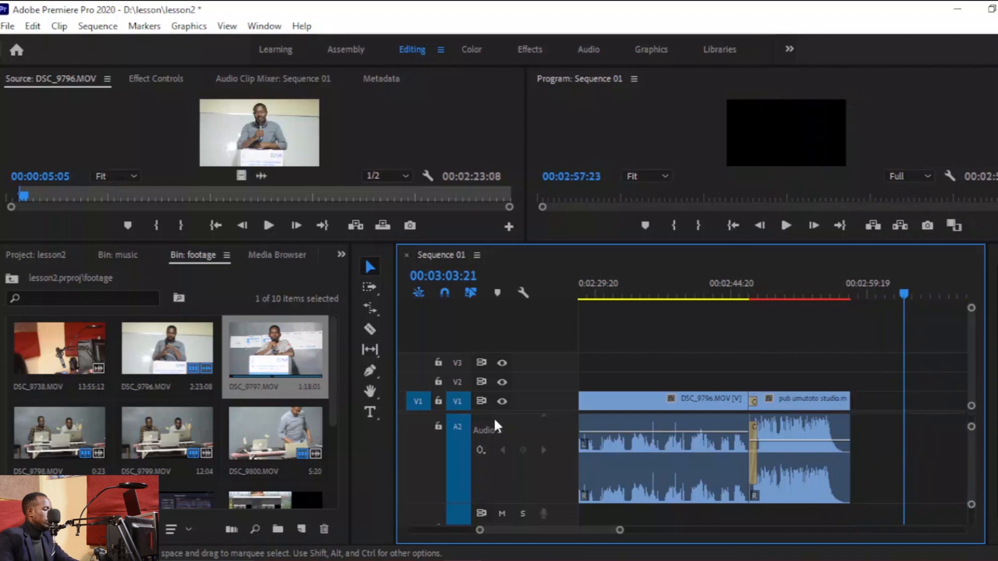
Open DSC_9797 in the source monitor, add it after pub umutoto studio and ripple delete the gap.
double_click(165, 357)
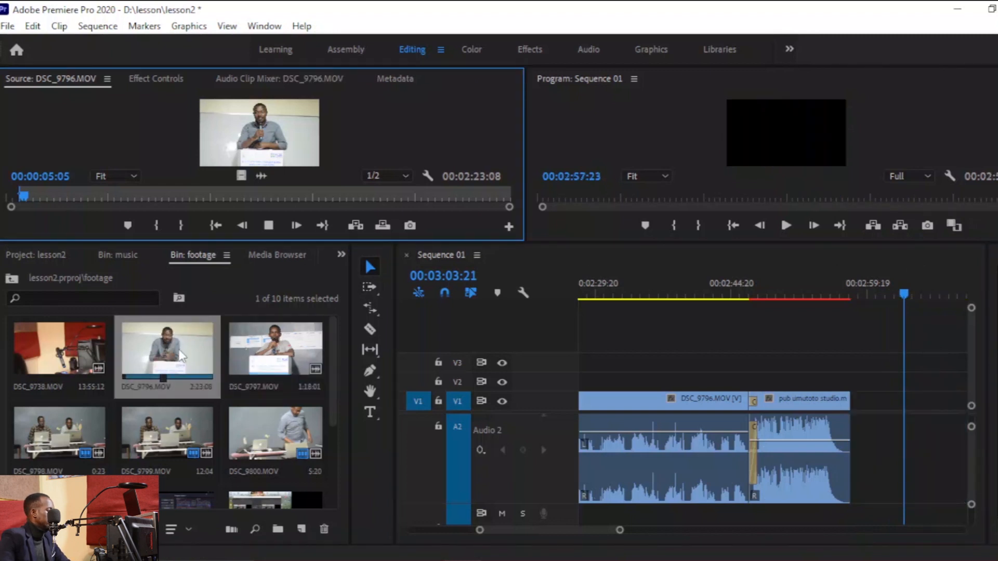
double_click(256, 352)
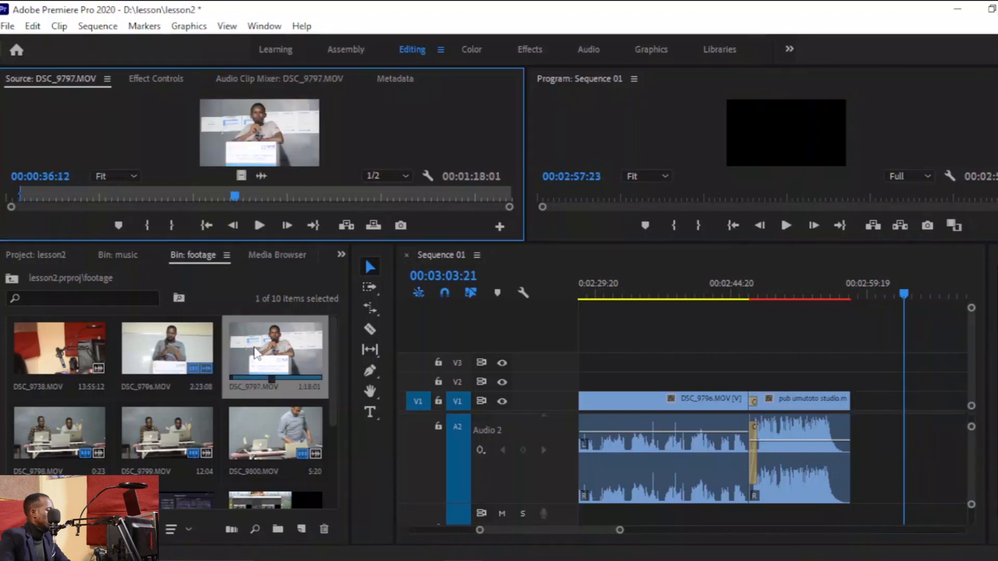
left_click_drag(257, 139, 905, 403)
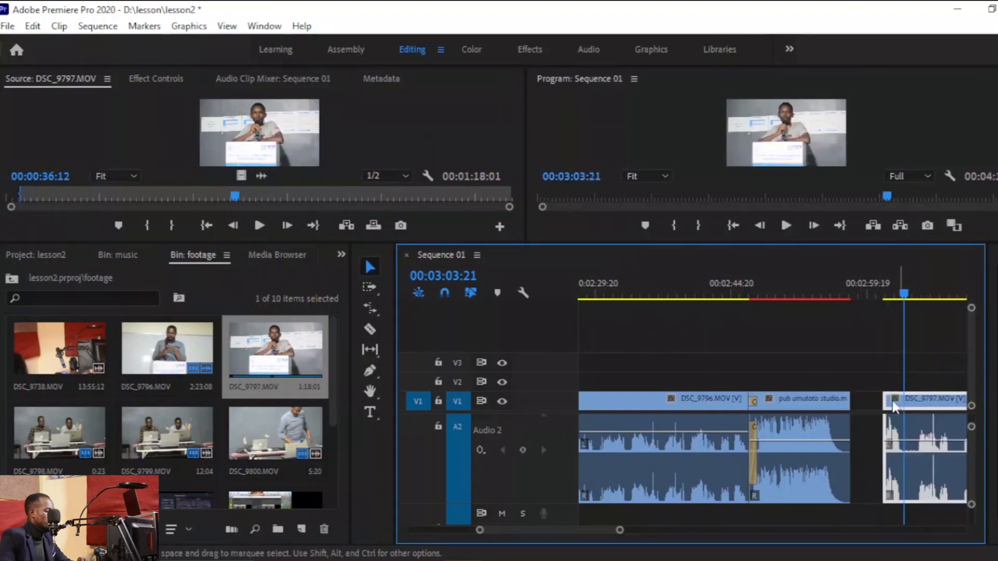
right_click(871, 402)
left_click(902, 412)
key("space")
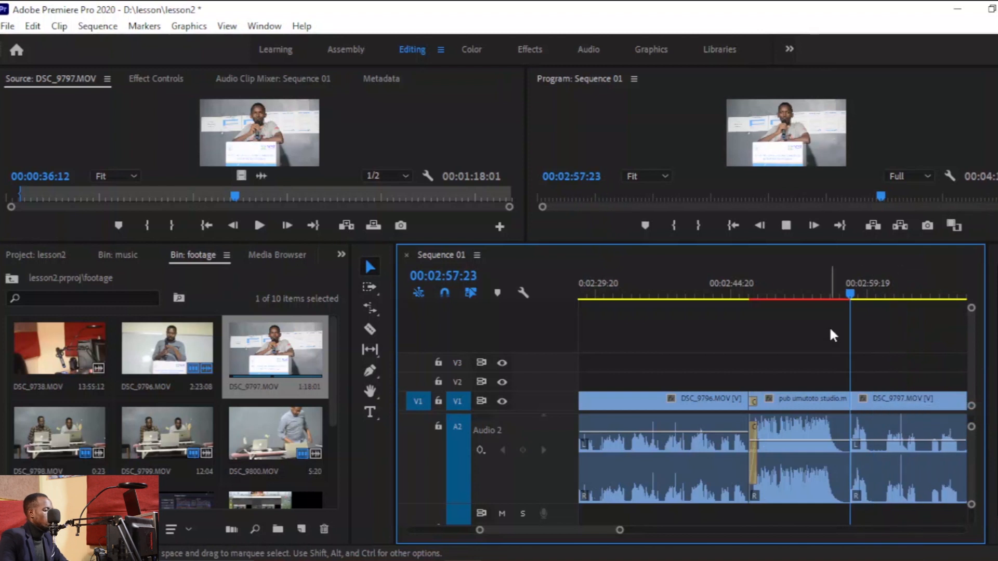
Apply default transitions at the cut between pub umutoto studio and DSC_9797, and play it back.
left_click(834, 286)
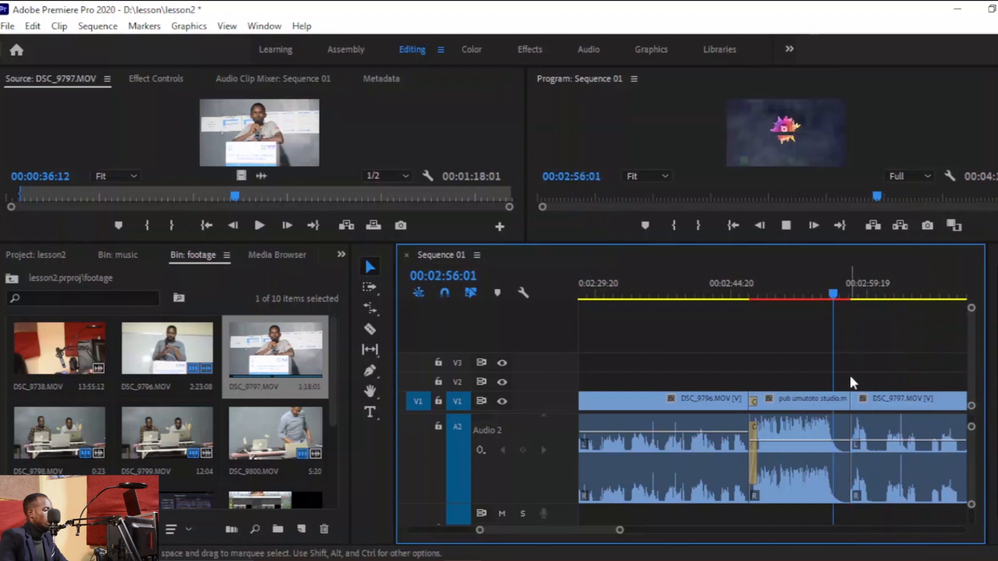
right_click(857, 433)
left_click(899, 530)
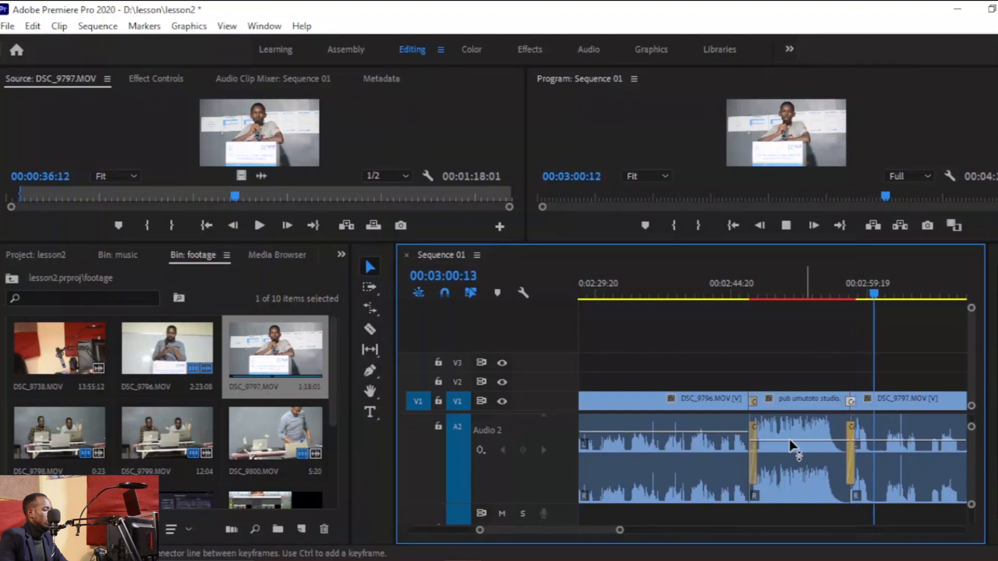
key("space")
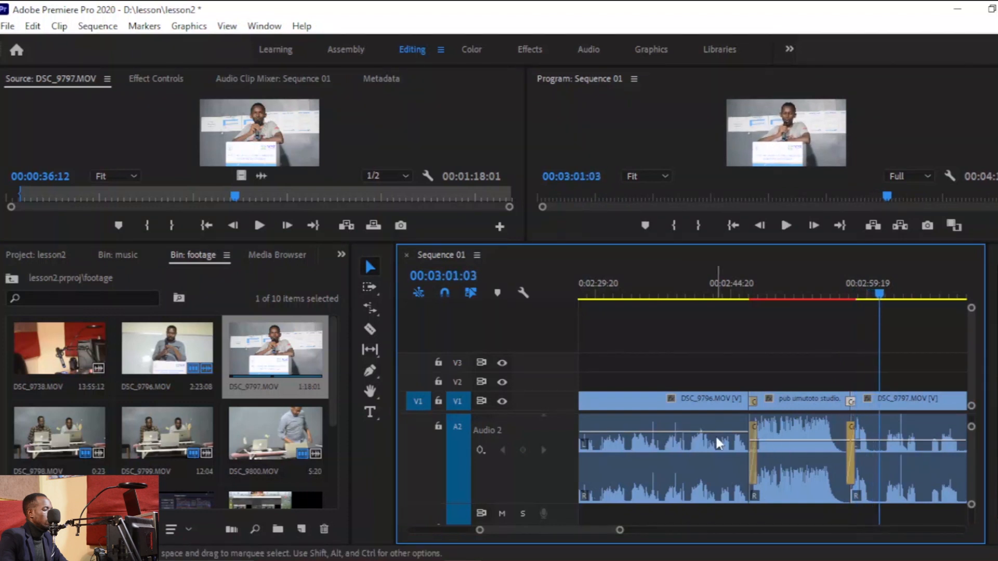
Normalize all peaks of the DSC_9797 clip's audio gain and play the sequence.
left_click(875, 438)
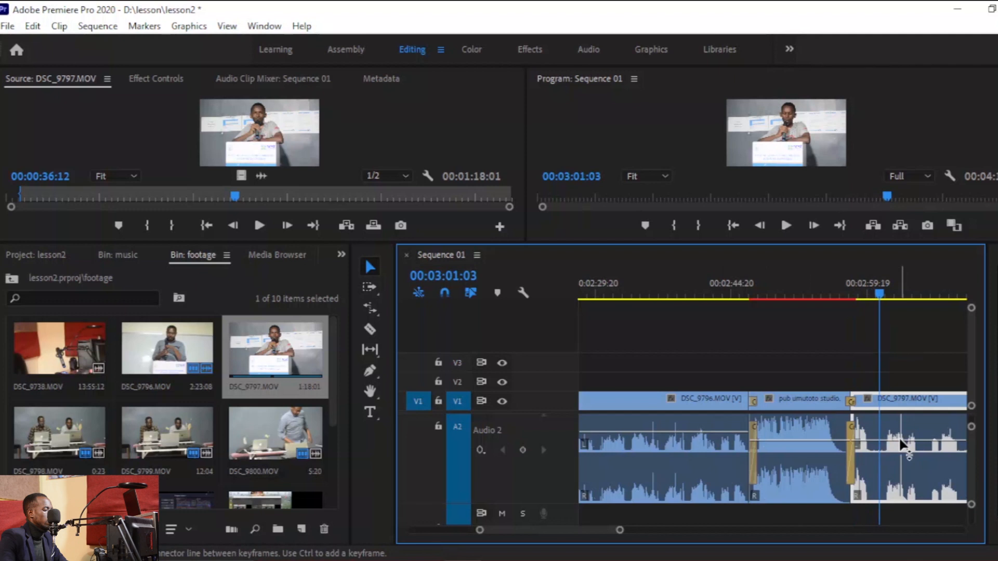
right_click(899, 440)
left_click(881, 456)
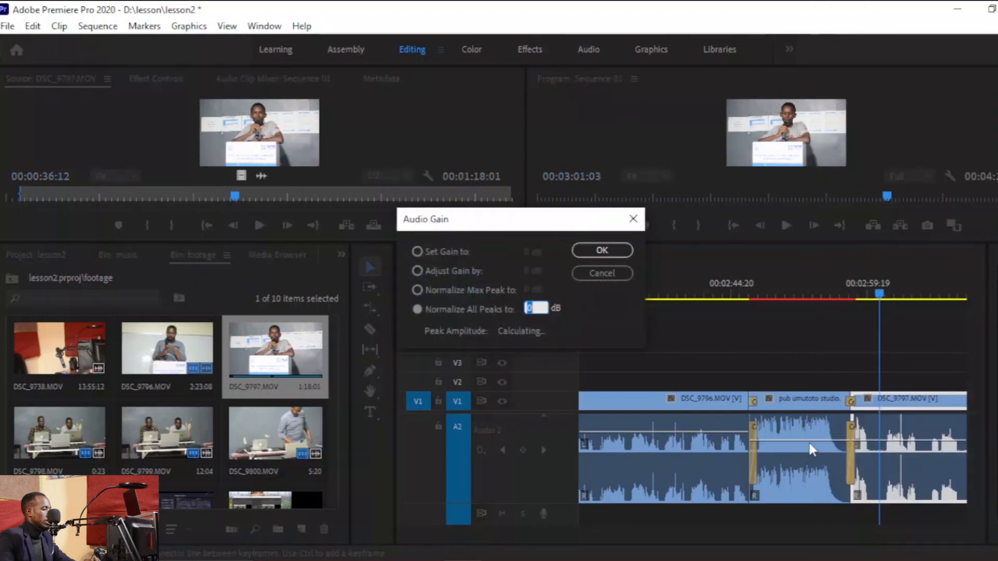
left_click(619, 252)
key("space")
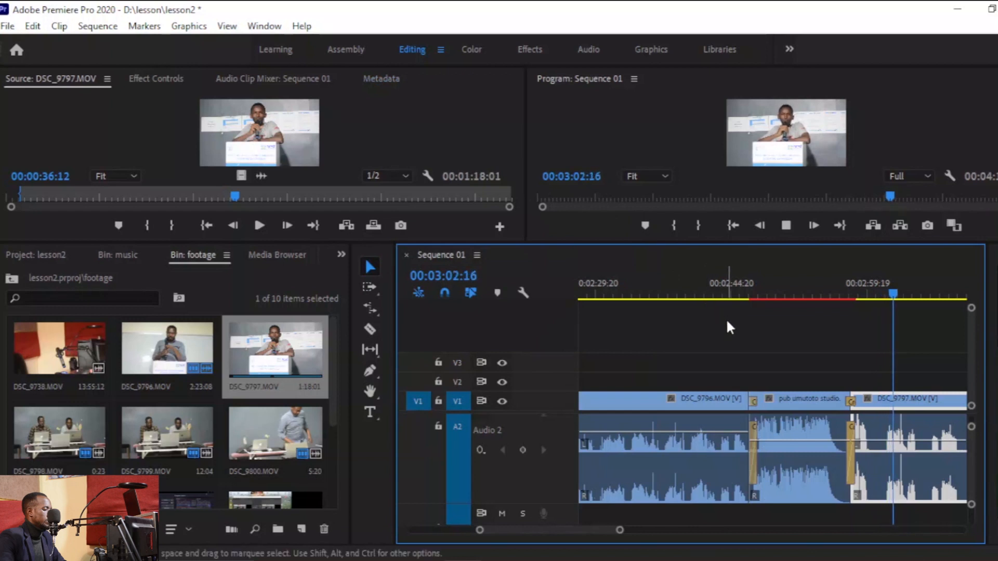
Zoom the timeline out to show the whole sequence and play it back.
left_click_drag(620, 532, 772, 531)
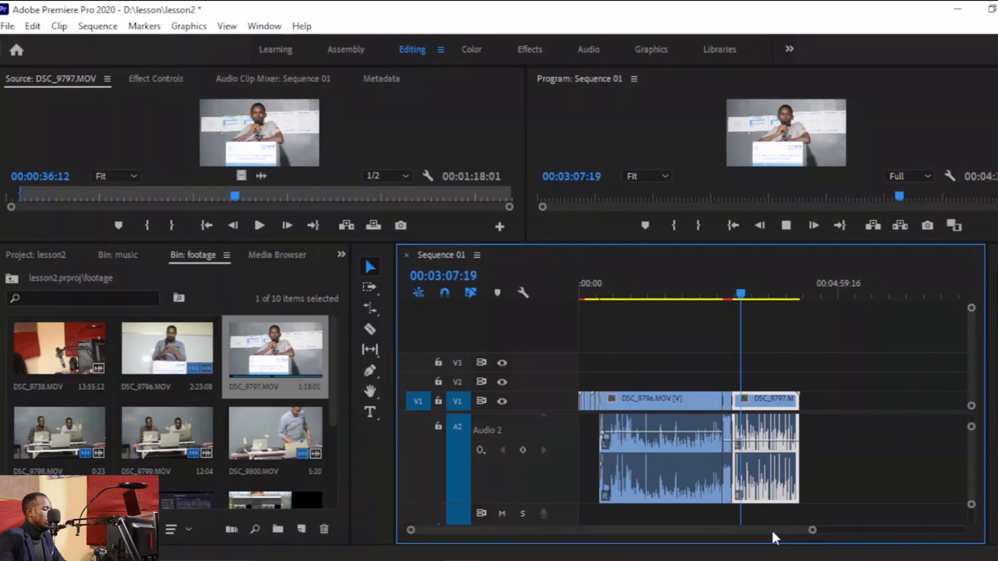
key("space")
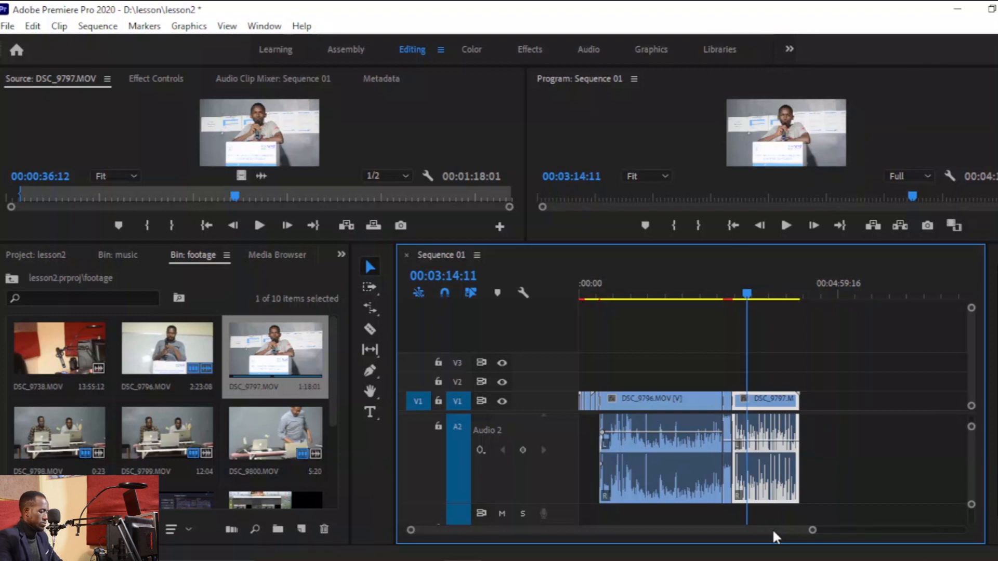
key("space")
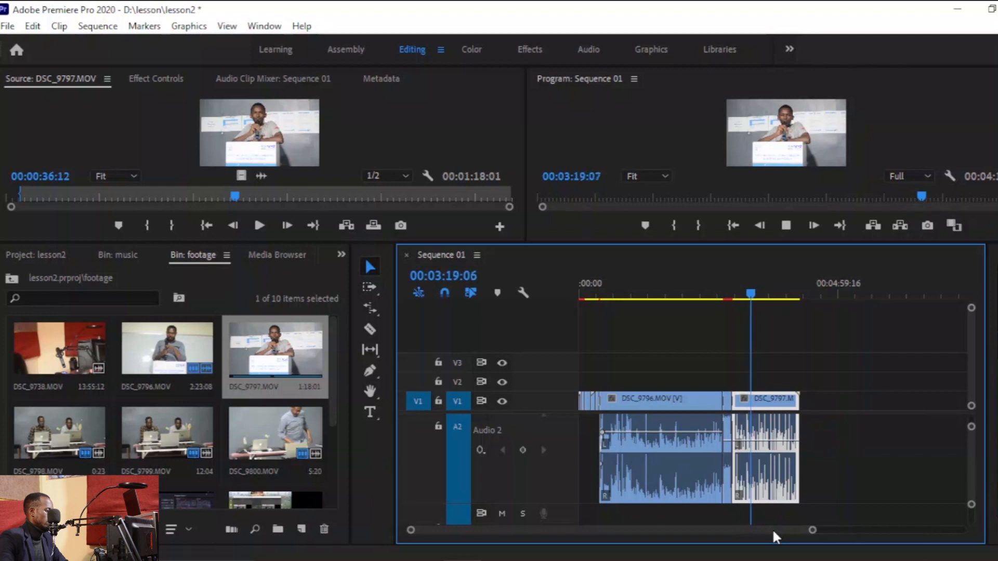
Play the end of the sequence from 00:04:00:00 and save the project.
mouse_move(812, 531)
left_mouse_down()
mouse_move(921, 535)
mouse_move(793, 556)
left_mouse_up()
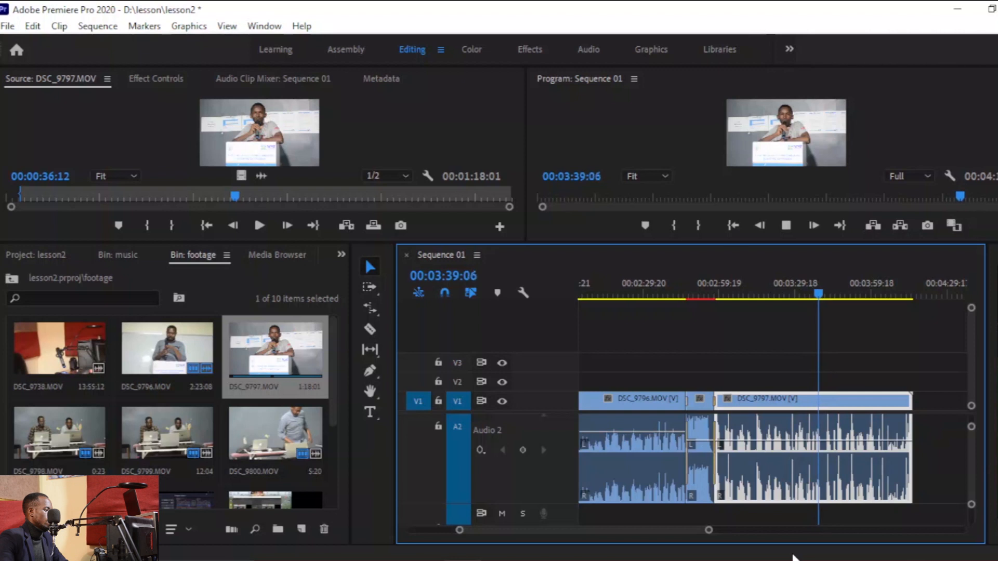
left_click(878, 283)
left_click_drag(723, 532, 689, 522)
left_click(762, 288)
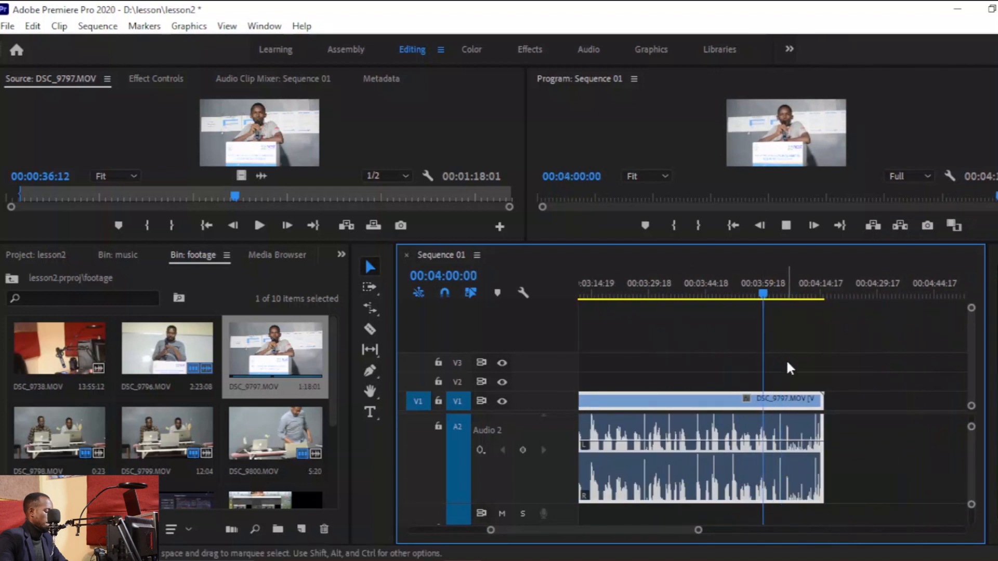
key("space")
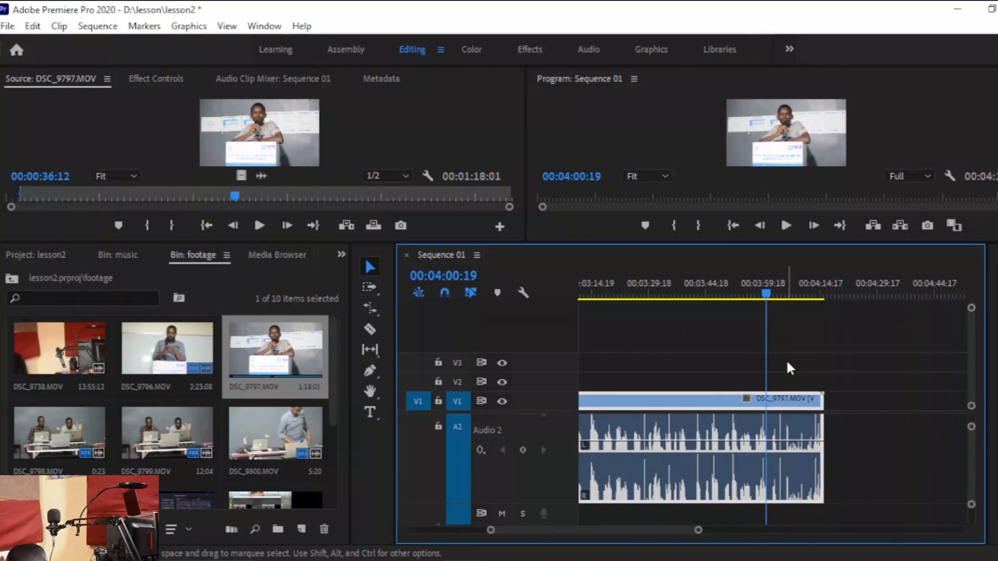
key("ctrl+s")
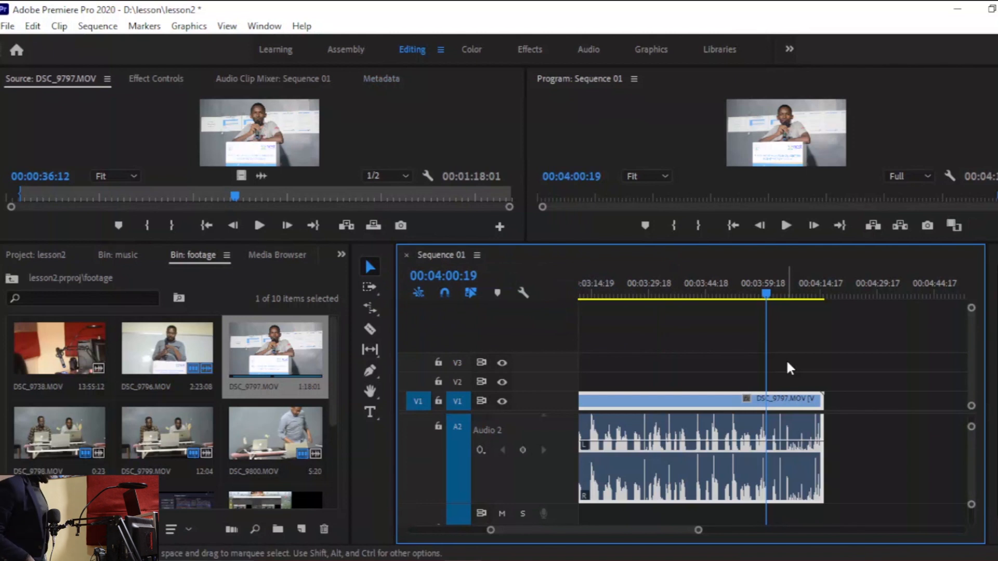
Split the DSC_9797 clip at 00:04:03:19 with the Razor and delete the trailing piece.
key("space")
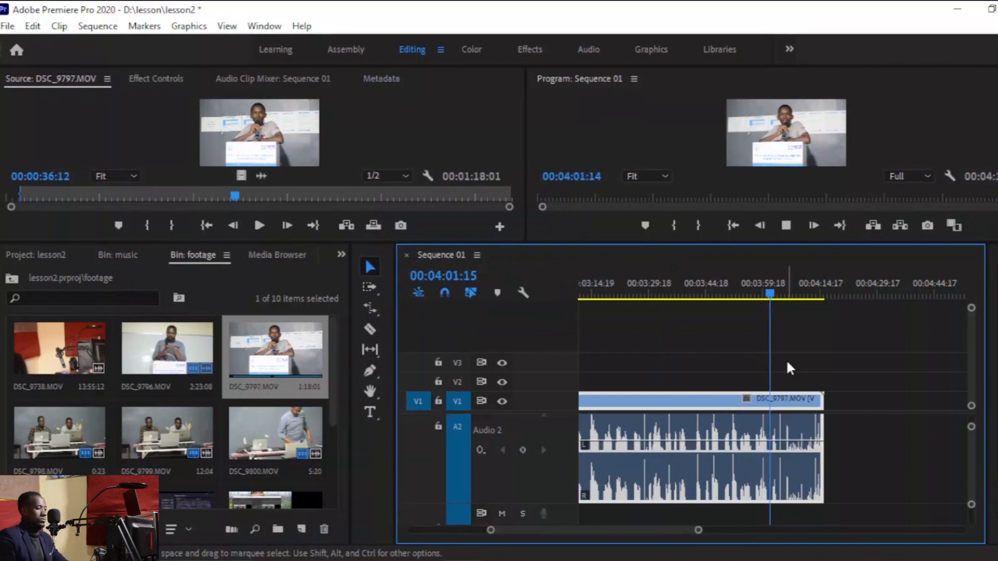
key("space")
key("c")
left_click(783, 450)
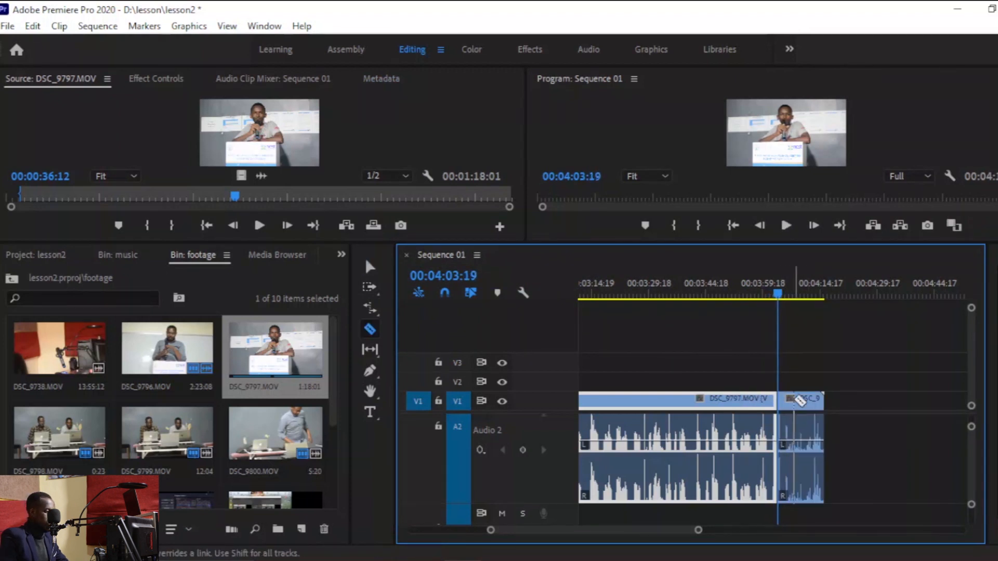
key("v")
left_click_drag(880, 380, 809, 462)
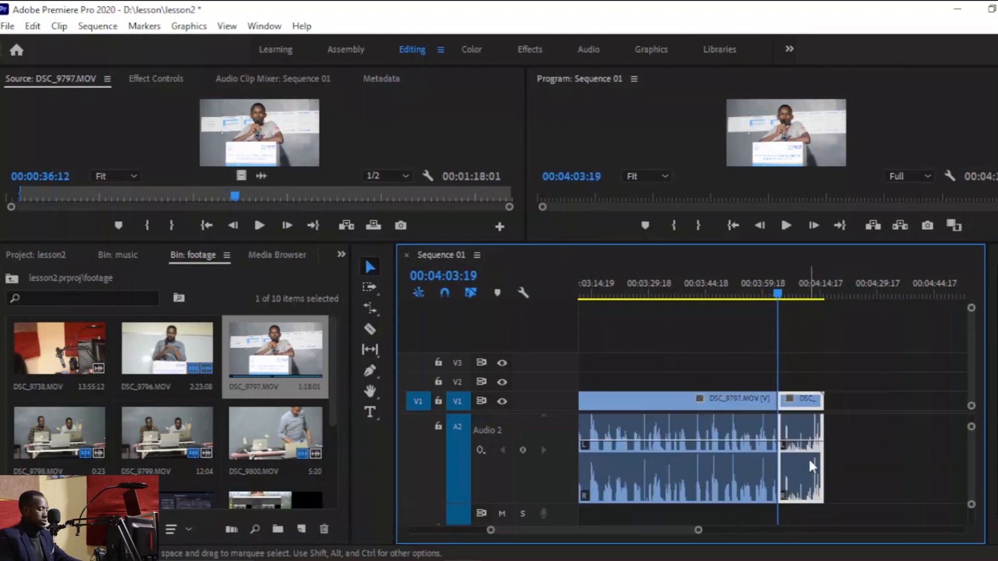
key("Delete")
Zoom out across the whole sequence and play it back from the start.
left_click_drag(698, 531, 839, 532)
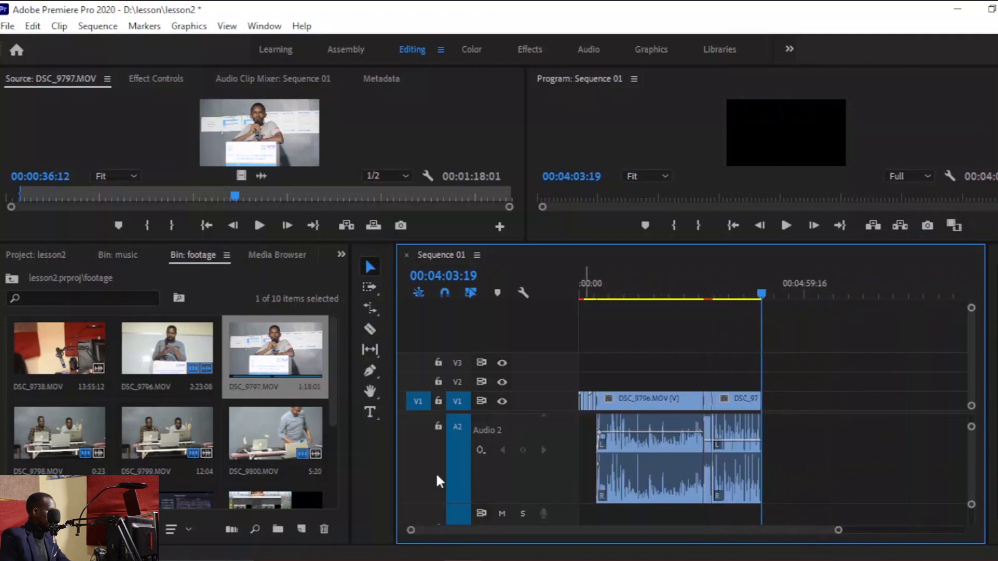
left_click_drag(332, 389, 334, 416)
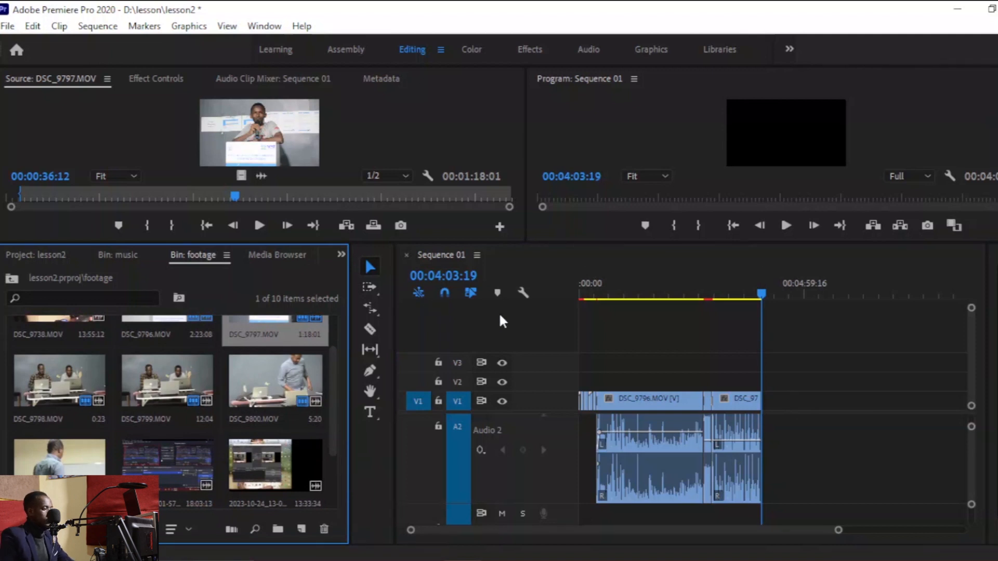
left_click(441, 290)
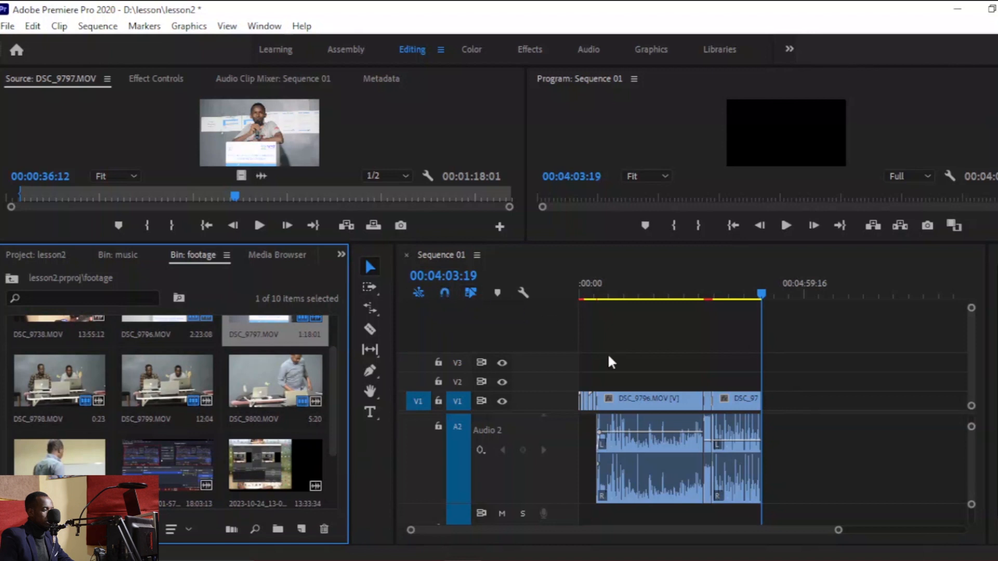
left_click_drag(839, 534, 729, 530)
left_click_drag(329, 373, 336, 341)
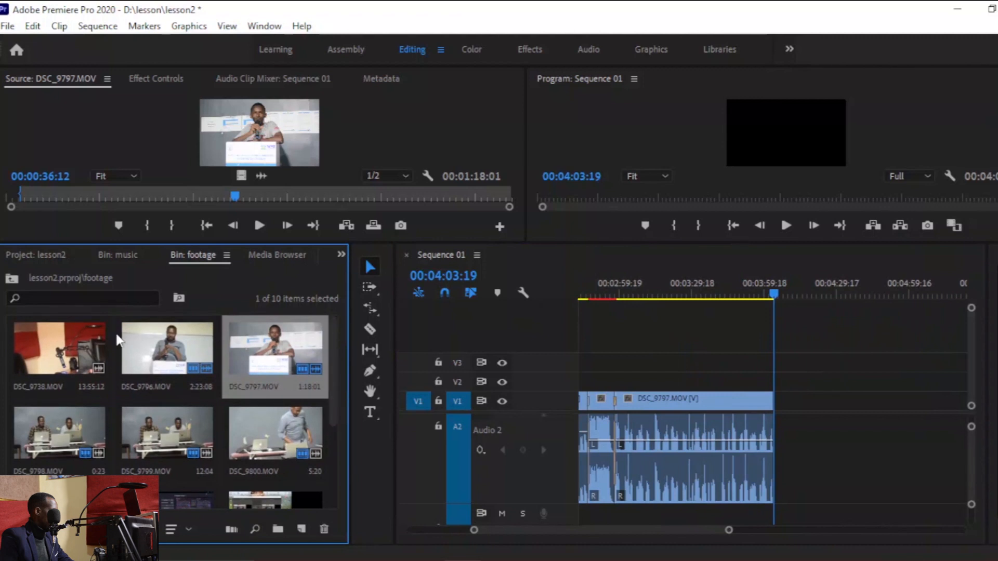
left_click_drag(329, 388, 322, 451)
left_click_drag(657, 291, 582, 302)
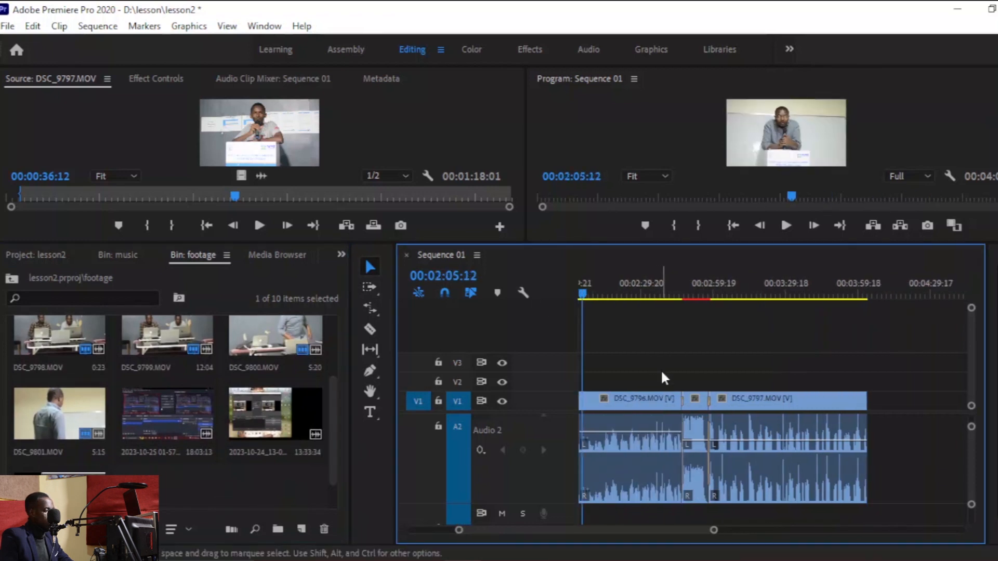
left_click_drag(716, 531, 785, 530)
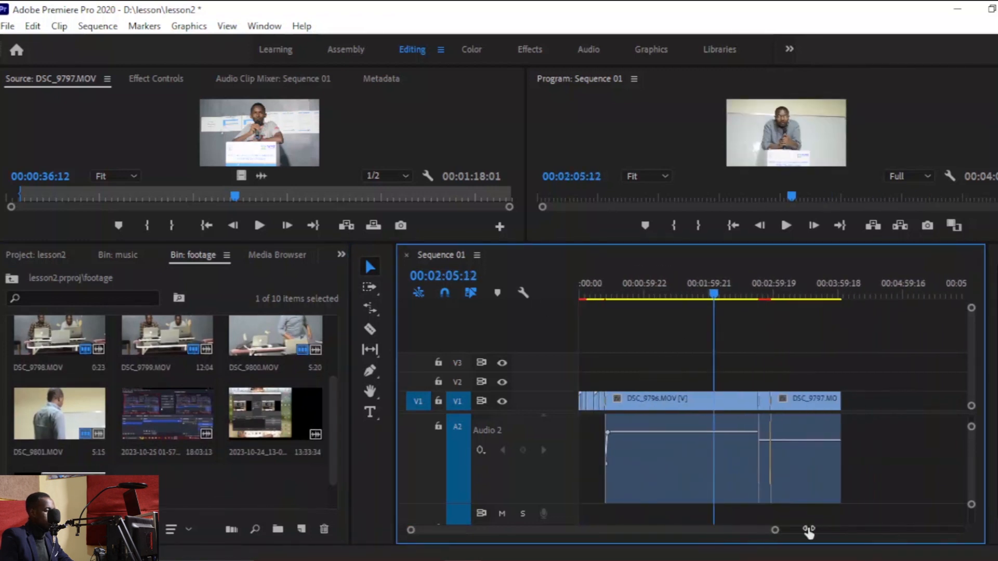
left_click_drag(709, 295, 499, 314)
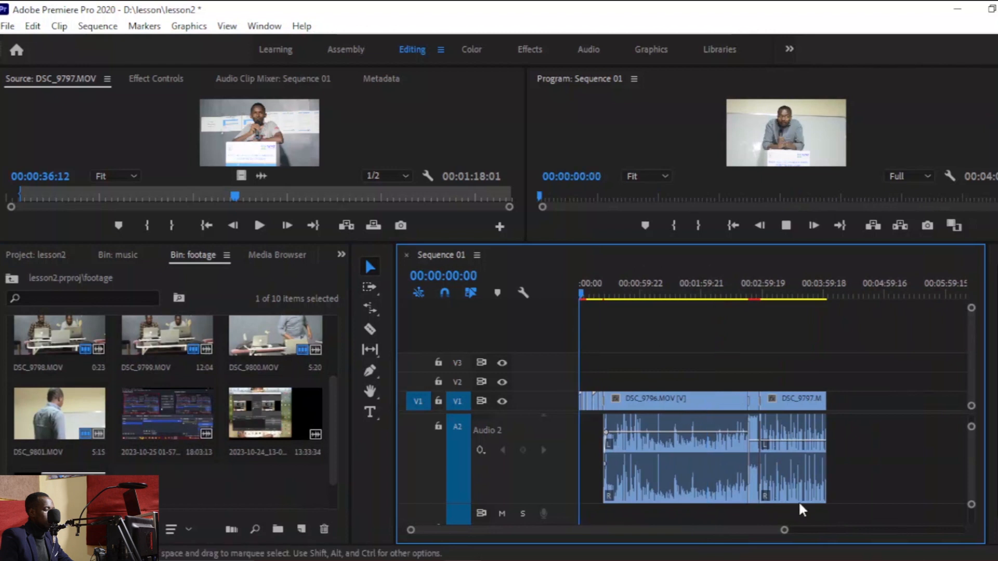
key("space")
Shrink the track heights to show all audio tracks and play the opening of the sequence.
left_click_drag(785, 530, 962, 468)
left_click_drag(973, 507, 971, 522)
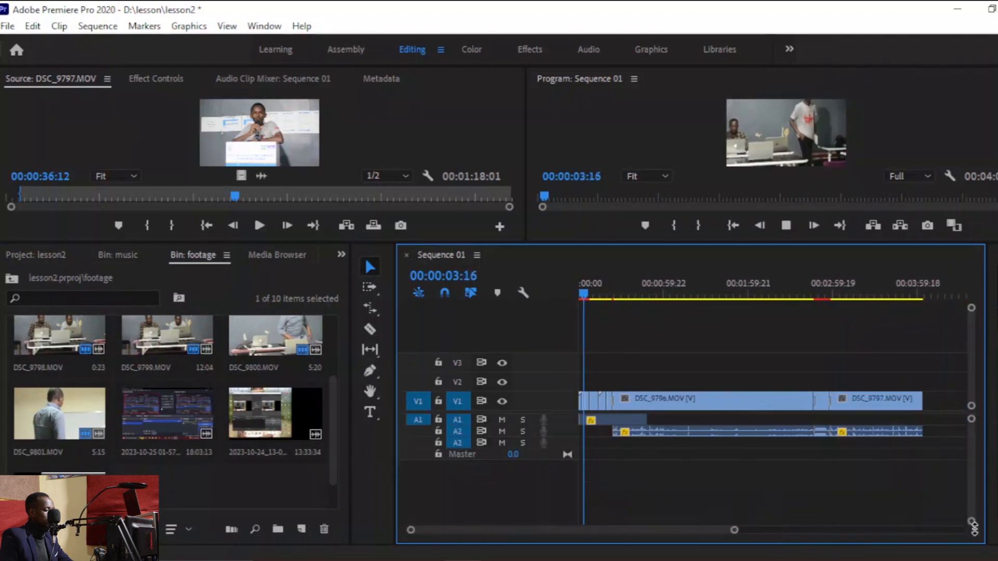
left_click_drag(733, 531, 660, 528)
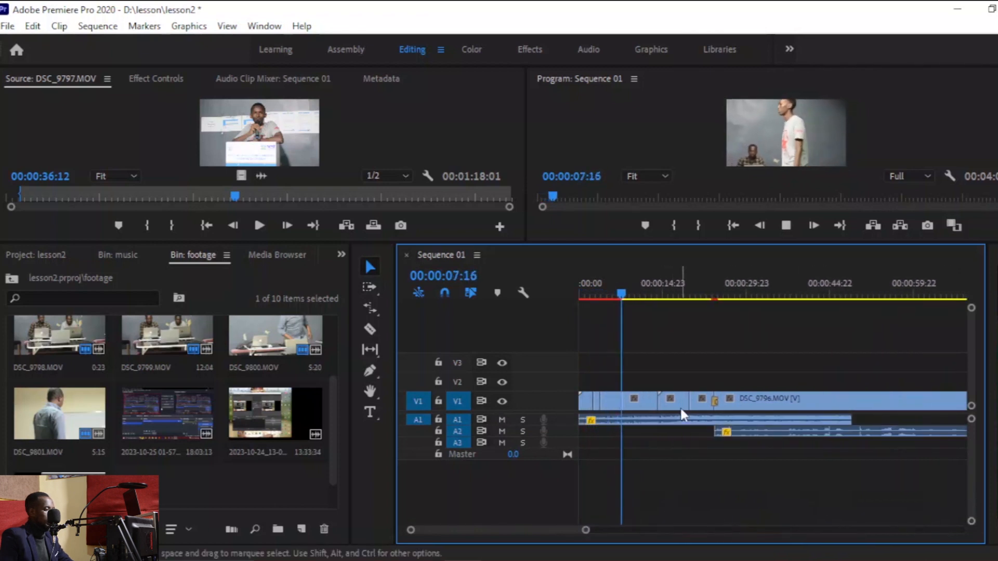
left_click(721, 296)
key("space")
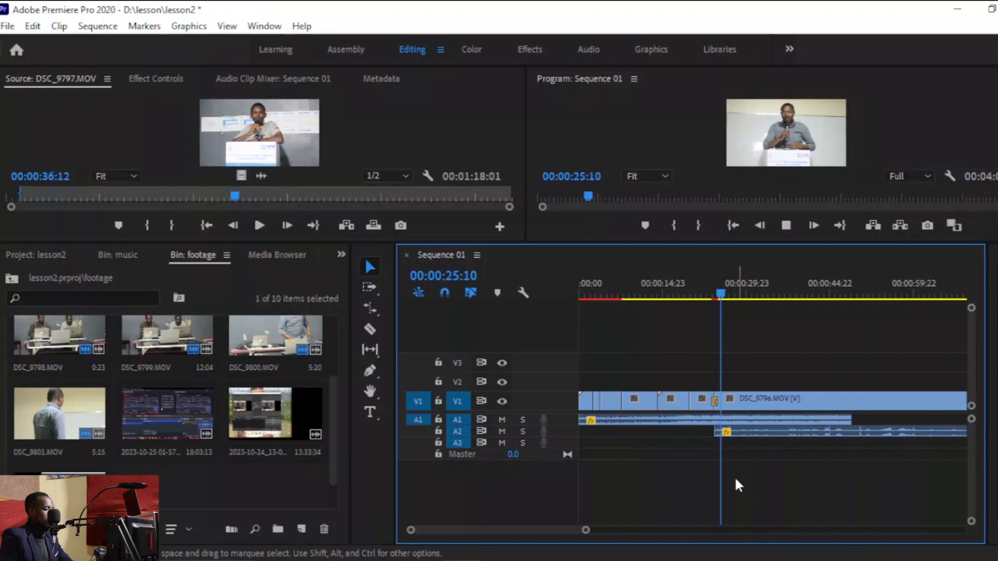
left_click_drag(588, 531, 642, 538)
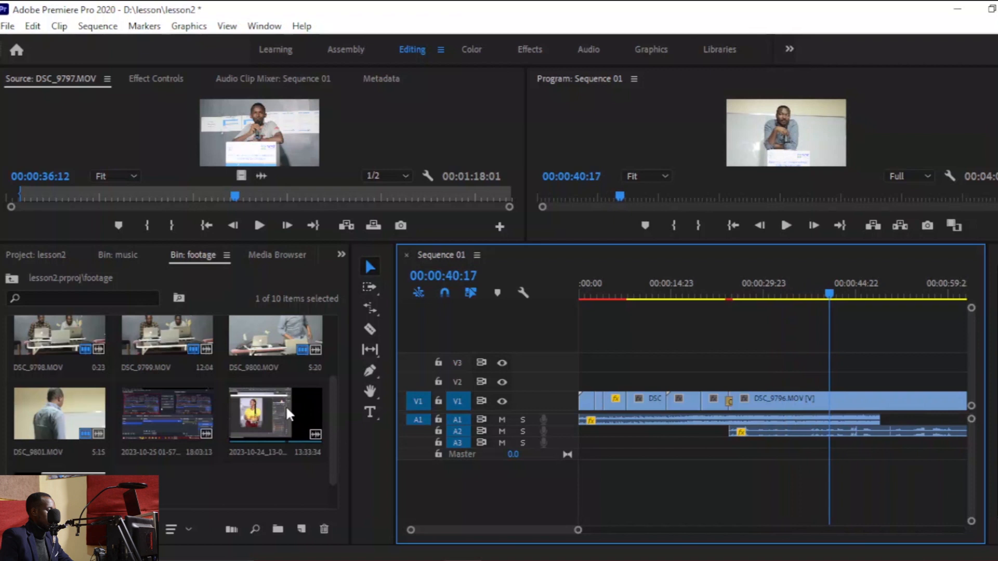
Preview clips from the footage bin in the source monitor to find the cutaway shot.
double_click(286, 405)
left_click(32, 196)
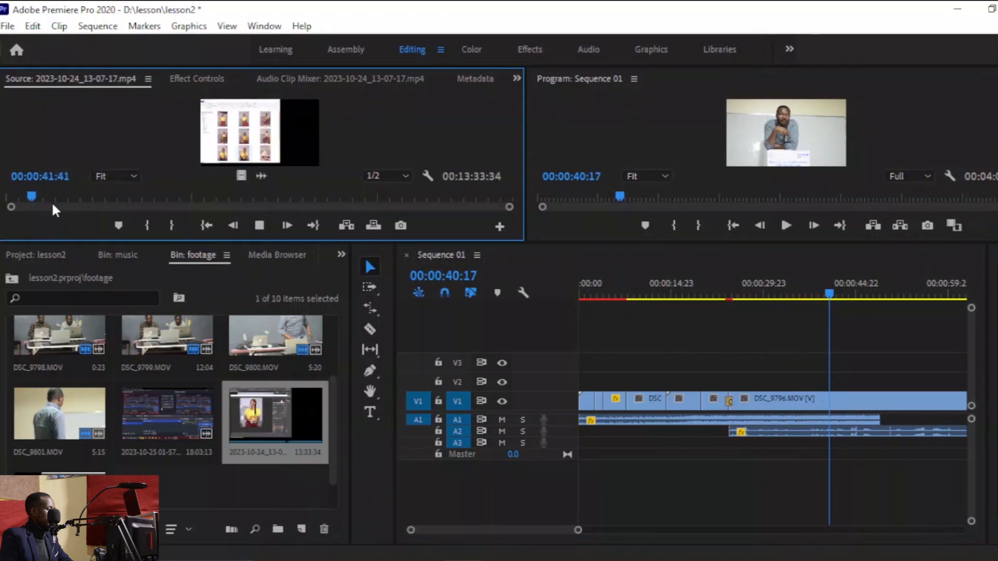
key("space")
left_click_drag(329, 413, 335, 344)
double_click(68, 353)
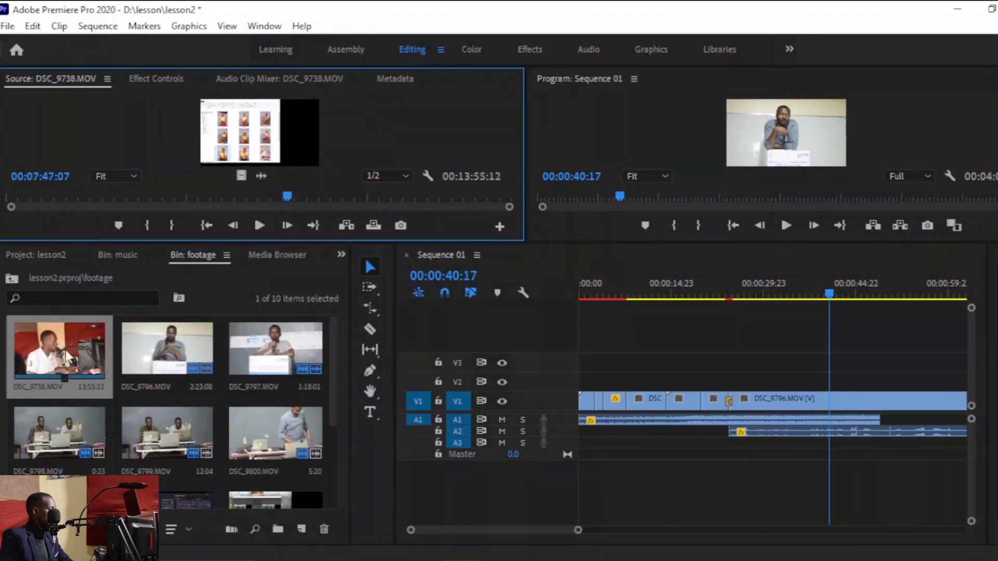
left_click_drag(294, 202, 62, 195)
left_click_drag(334, 405, 338, 448)
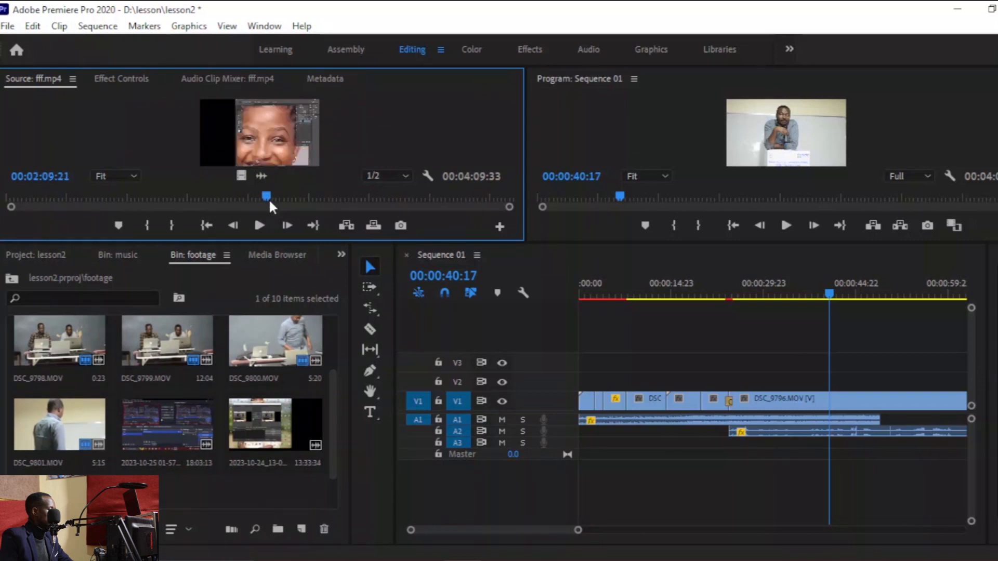
Mark a short in-to-out range in fff.mp4 and place it on track V2 at about 00:00:42, then play it.
left_click_drag(248, 200, 239, 196)
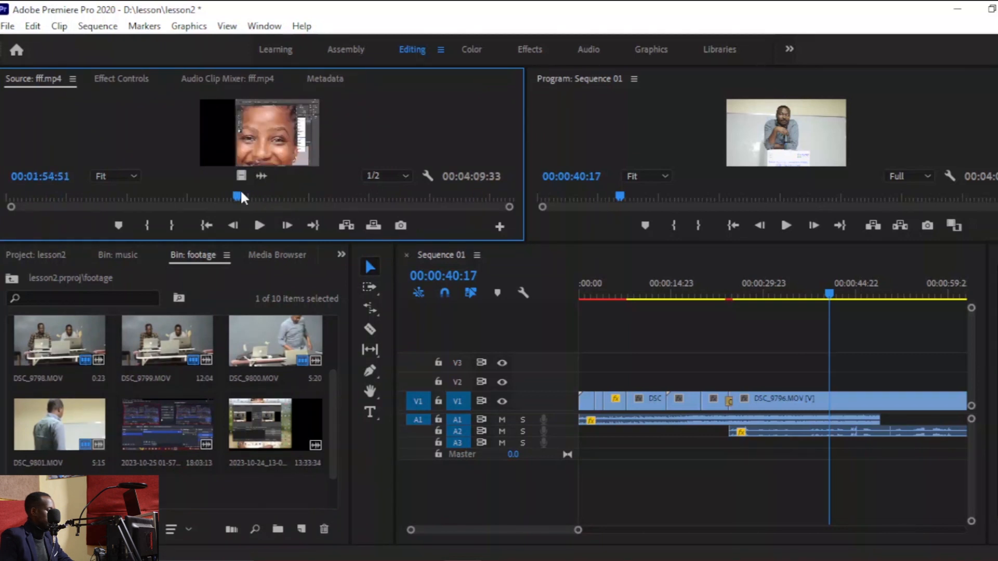
key("i")
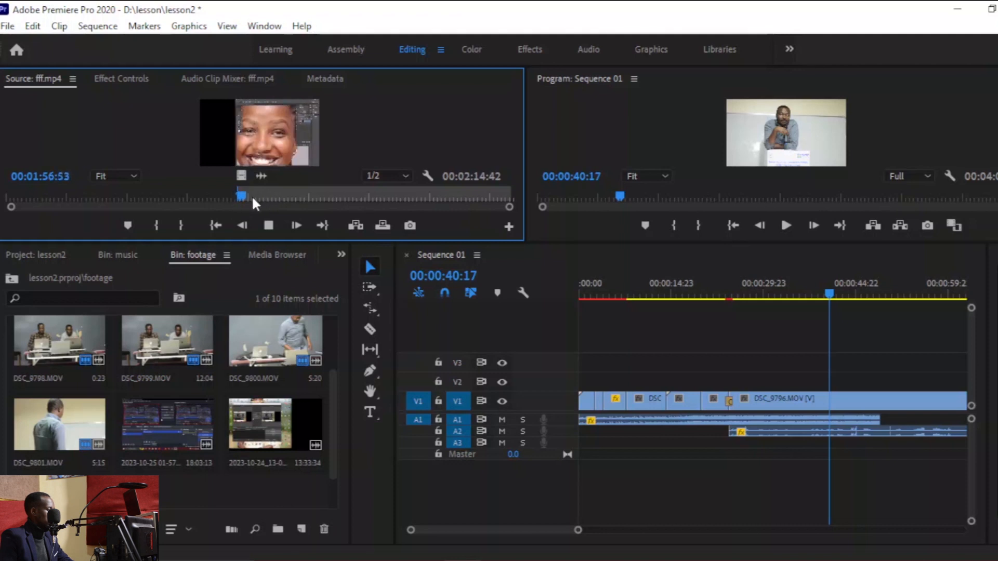
key("o")
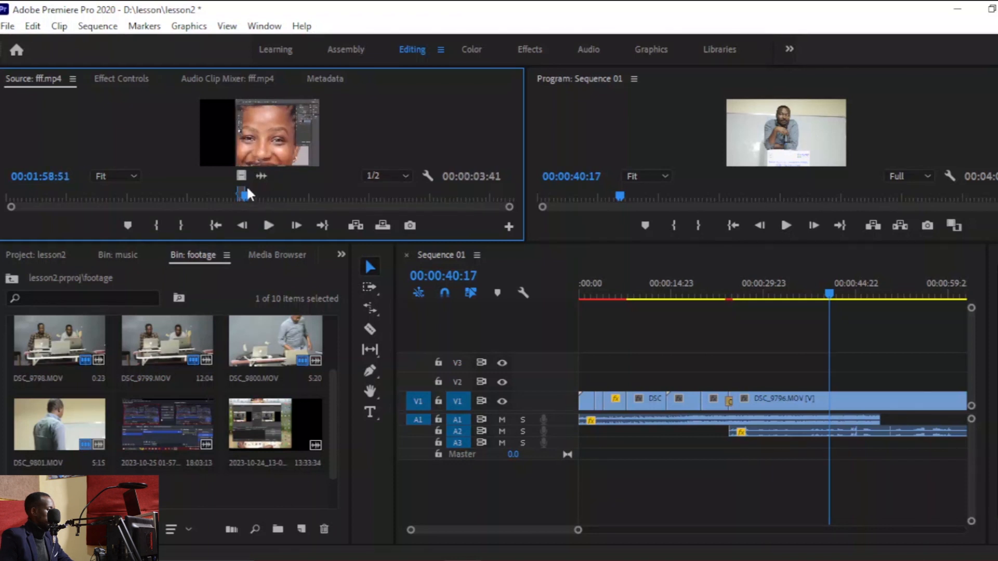
left_click_drag(241, 176, 831, 386)
key("space")
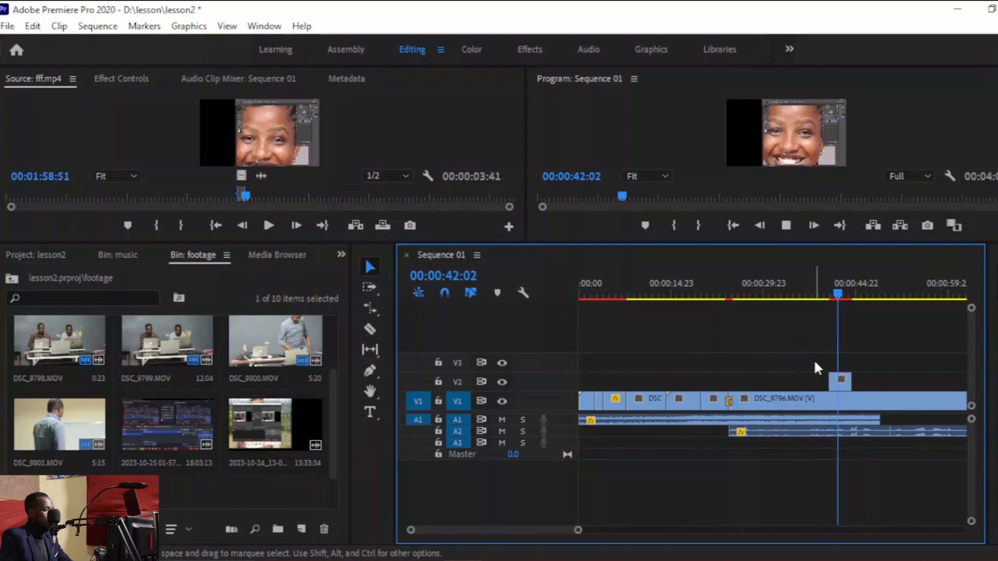
key("space")
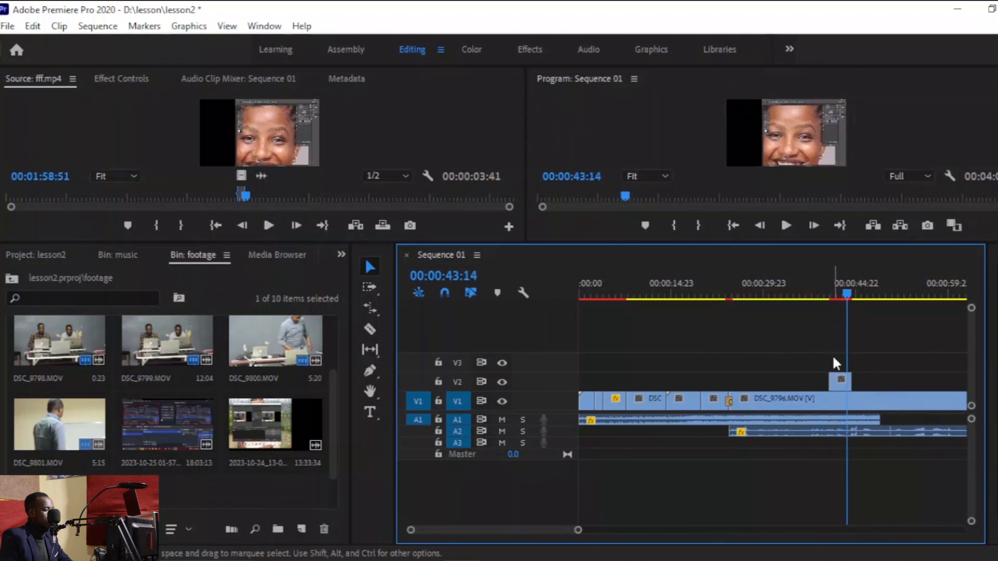
Move the later part of DSC_9796 up to track V3 and cut it at both edges of the fff.mp4 segment.
left_click(843, 403)
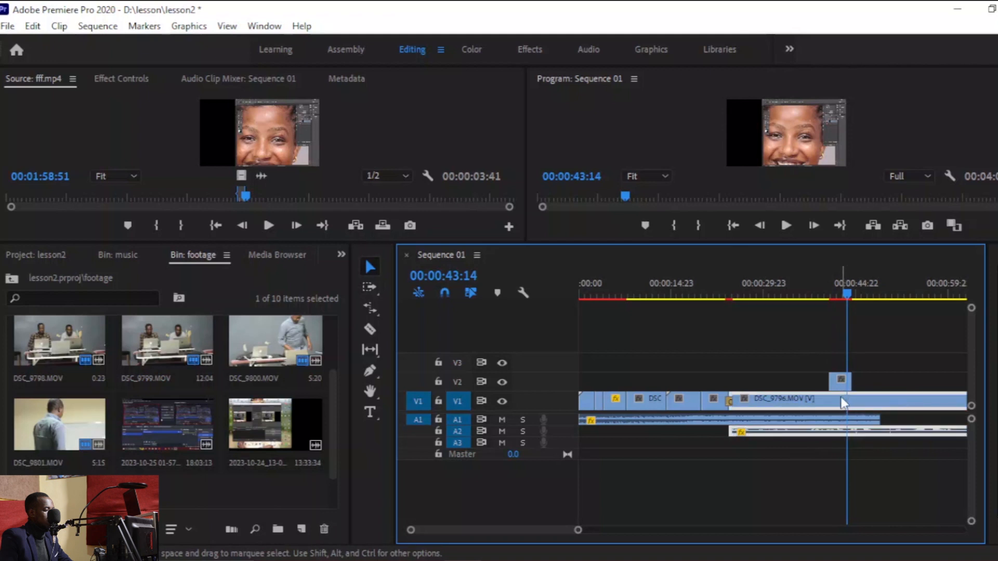
left_click_drag(842, 395, 841, 382)
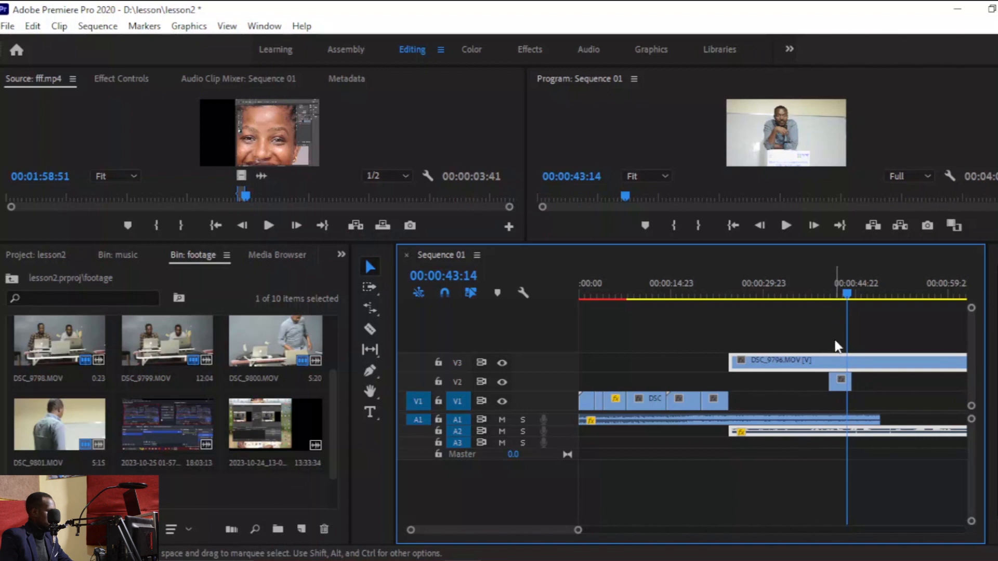
key("c")
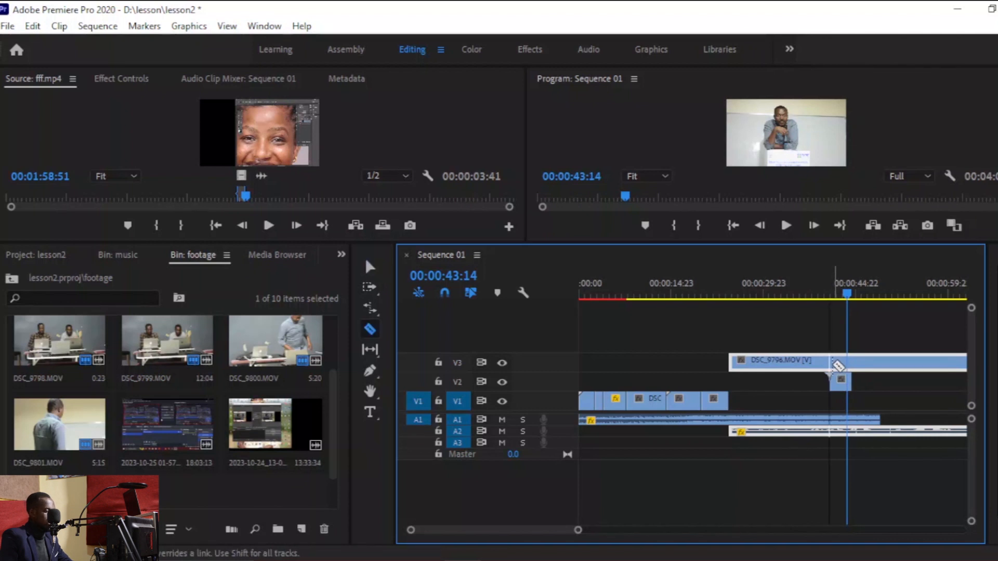
left_click(833, 365)
left_click(852, 364)
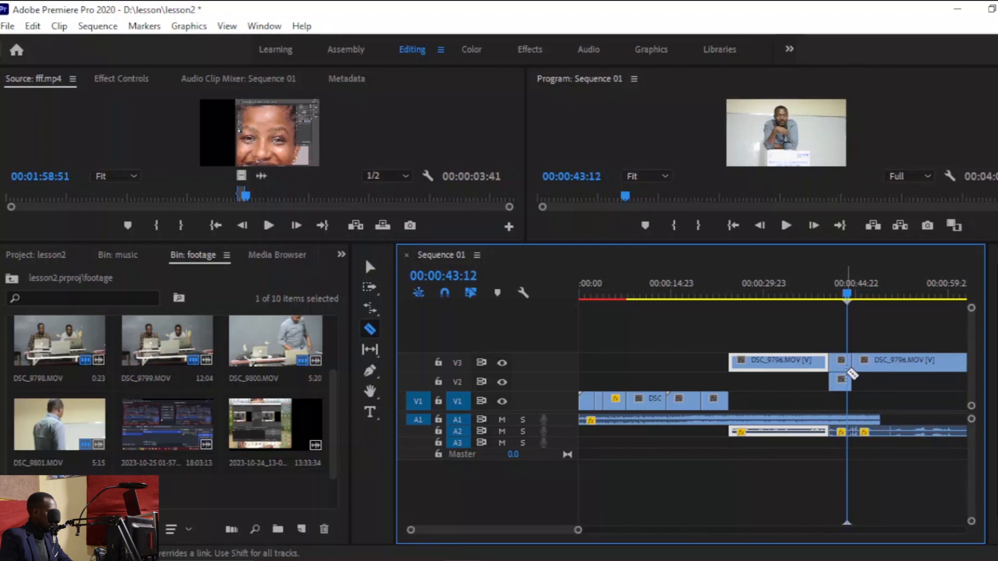
key("v")
left_click(843, 368)
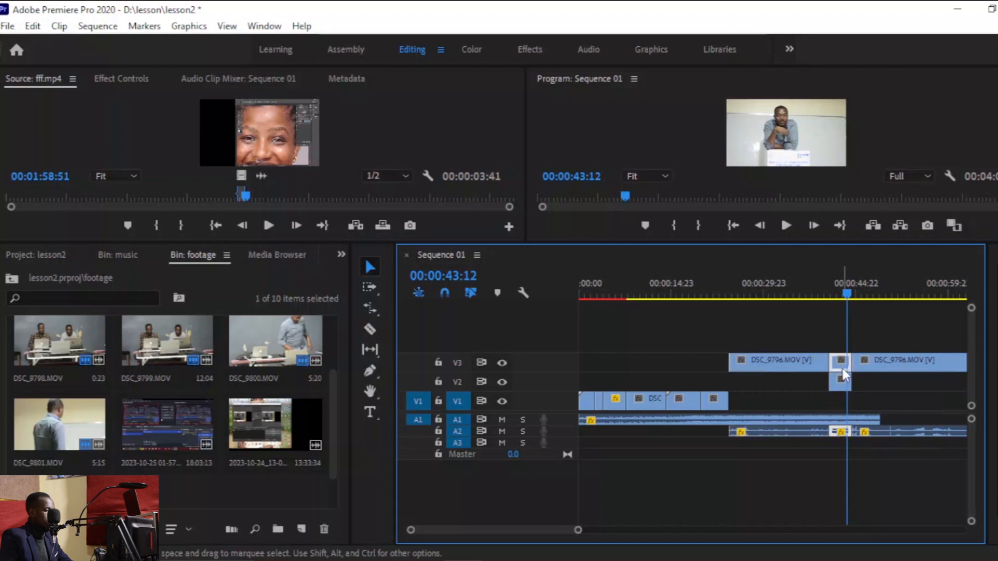
left_click(501, 363)
left_click(500, 363)
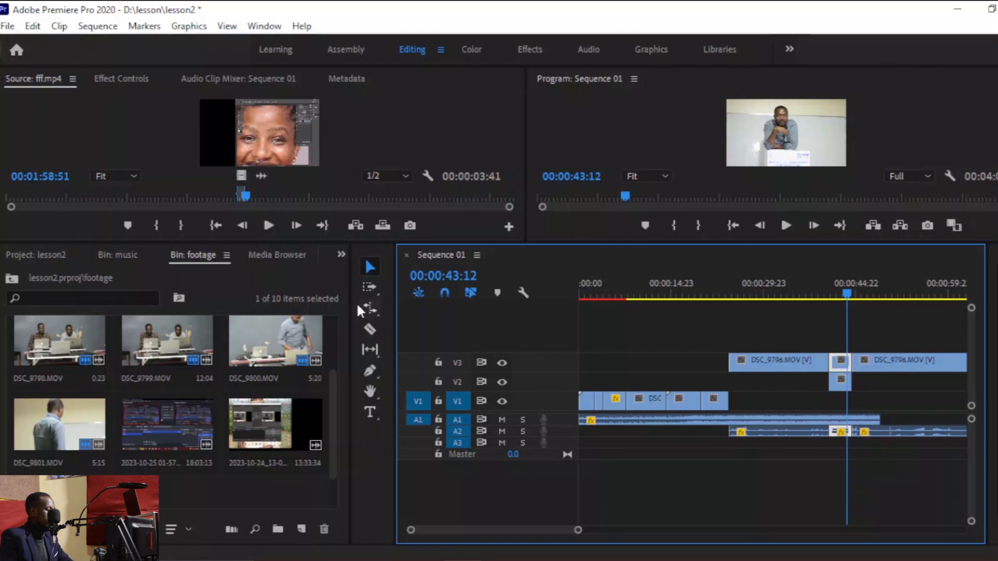
Search the effects for Crop and apply it to the short DSC_9796 segment on track V3 above fff.mp4.
left_click(340, 255)
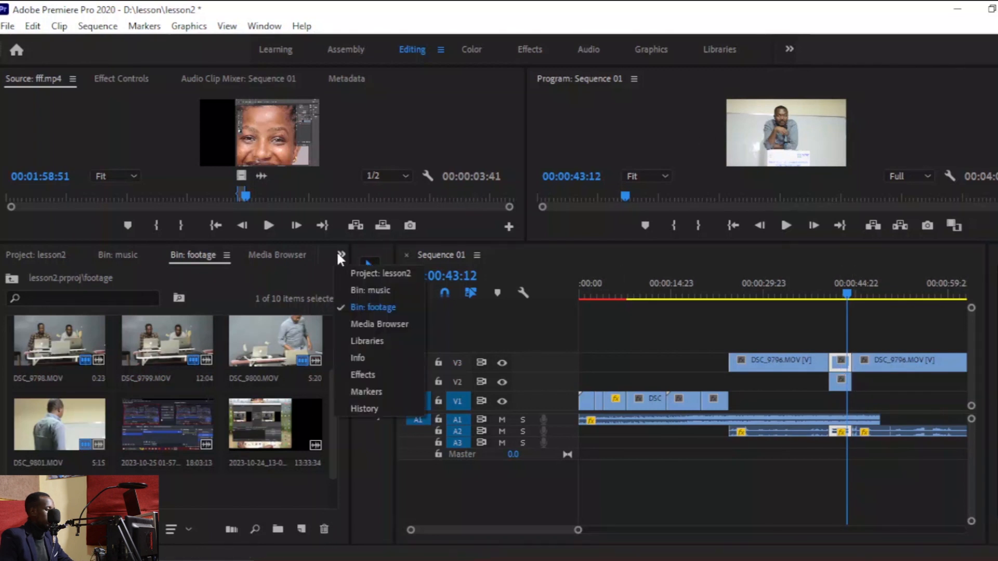
left_click(360, 373)
left_click(73, 275)
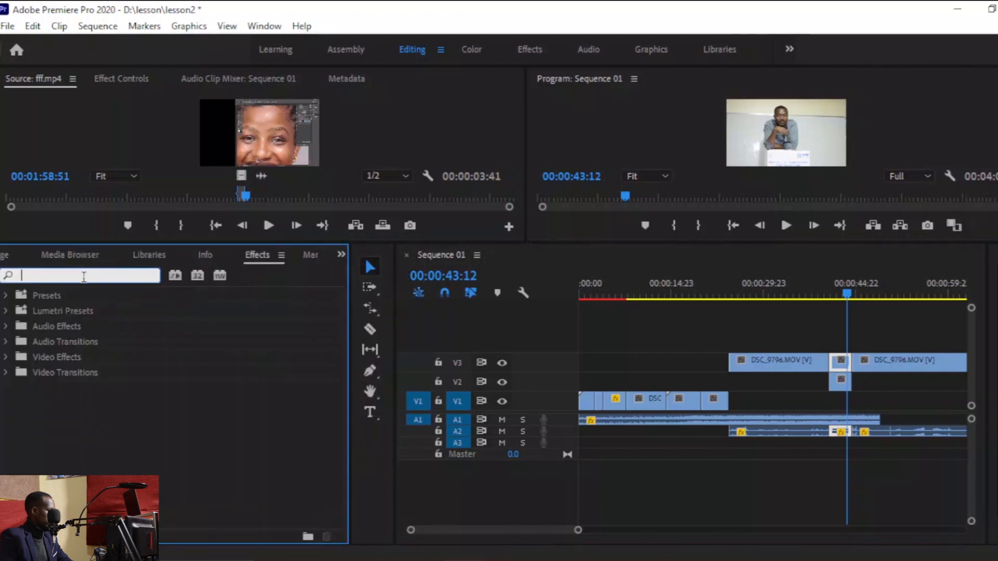
type("crop")
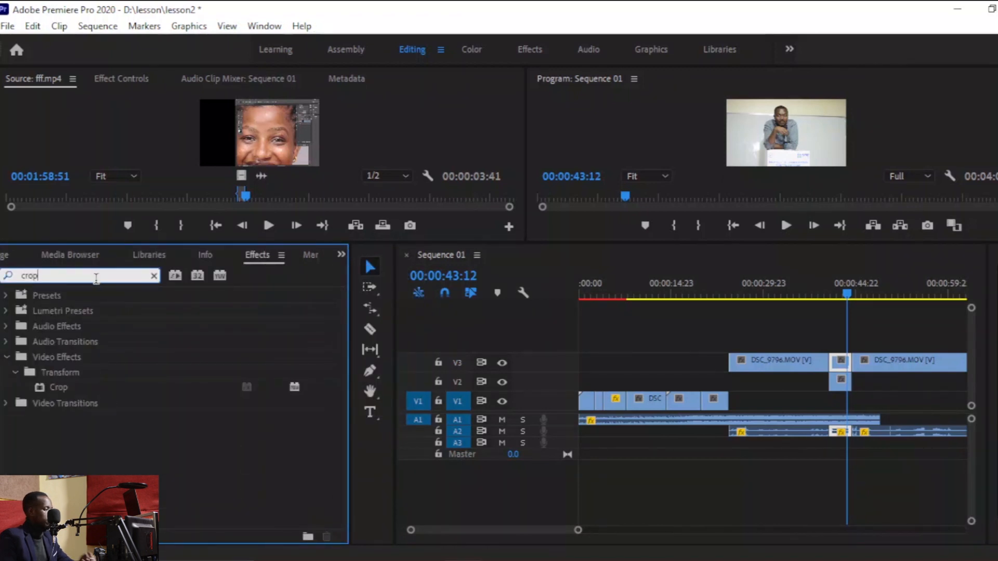
left_click(59, 395)
left_click_drag(844, 381, 841, 363)
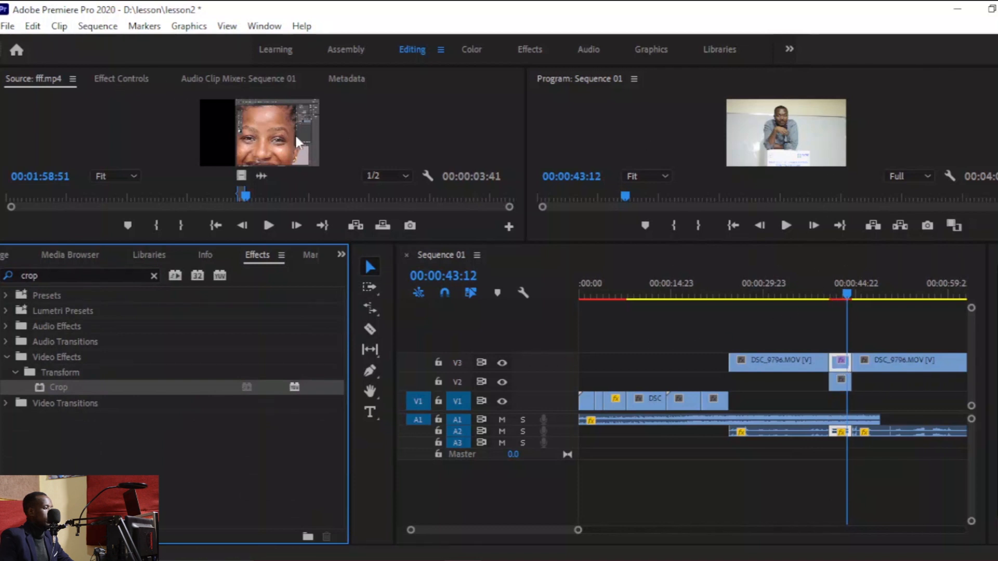
In the segment's effect controls, set the crop to 30% on the left and 36% on the right.
left_click(121, 81)
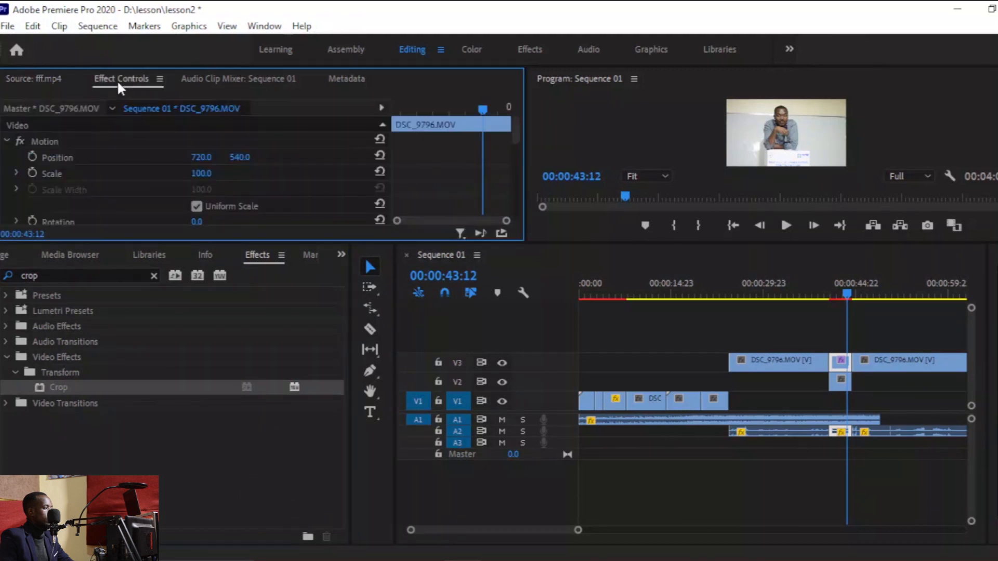
left_click_drag(346, 243, 333, 350)
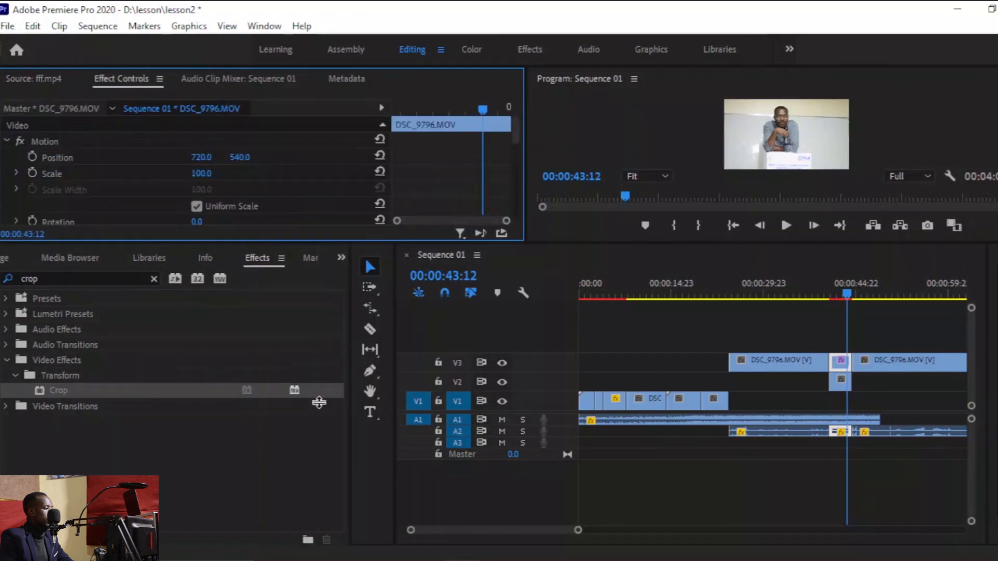
left_click_drag(319, 396, 321, 390)
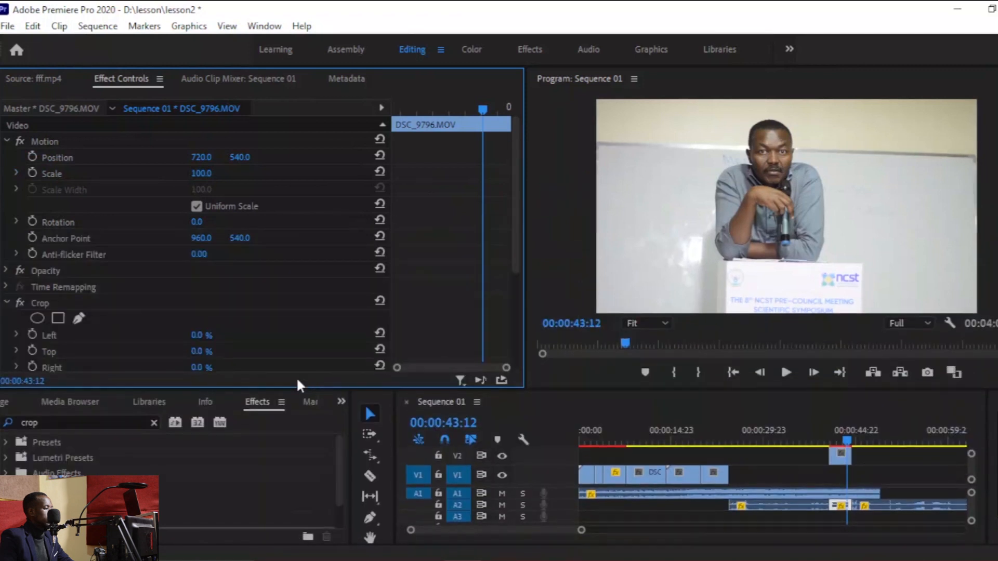
left_click_drag(516, 257, 510, 306)
left_click_drag(200, 238, 201, 259)
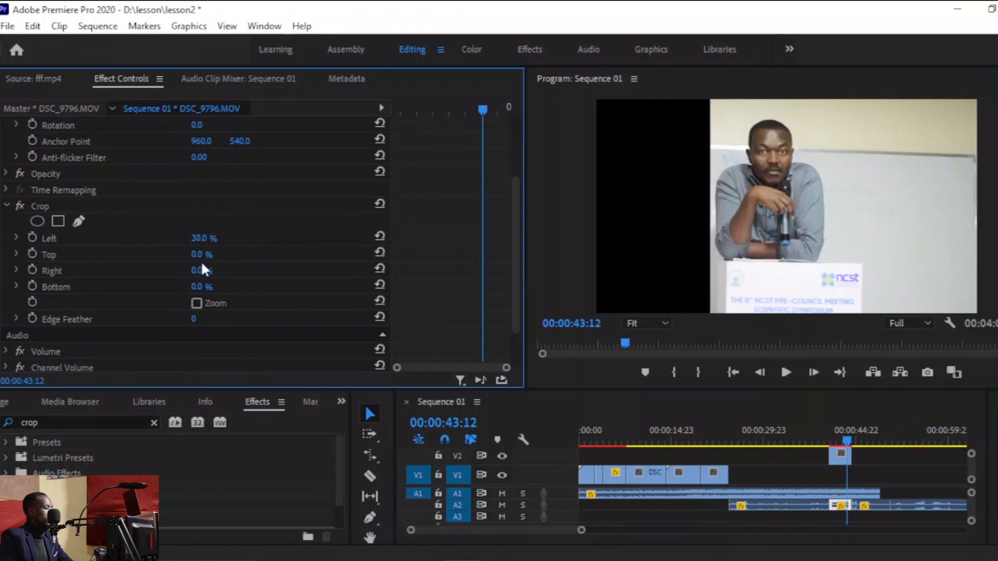
left_click_drag(200, 268, 200, 241)
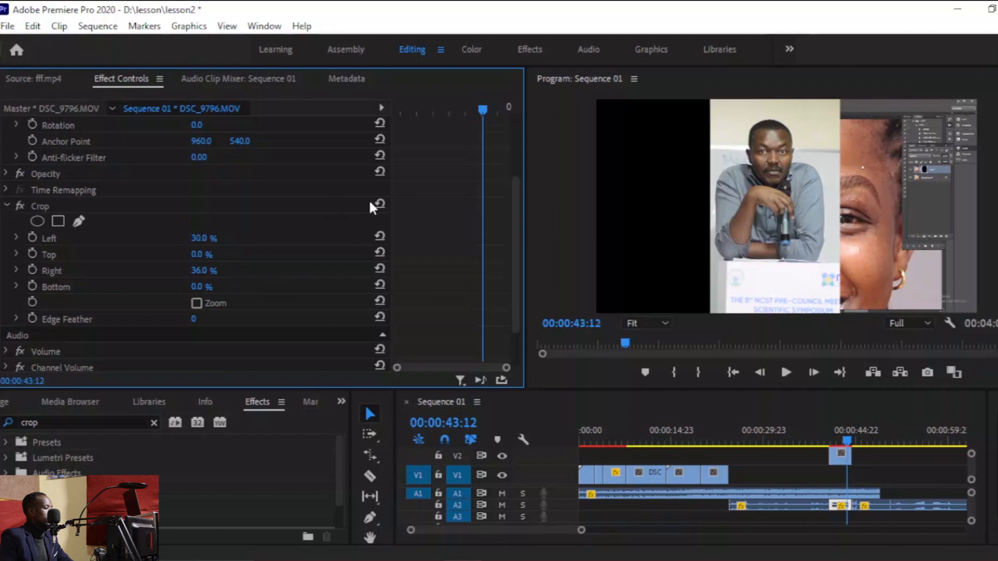
Set the cropped segment's Position to 280, 540 to sit beside fff.mp4, and play the split-screen section.
scroll(276, 185, "up", 4)
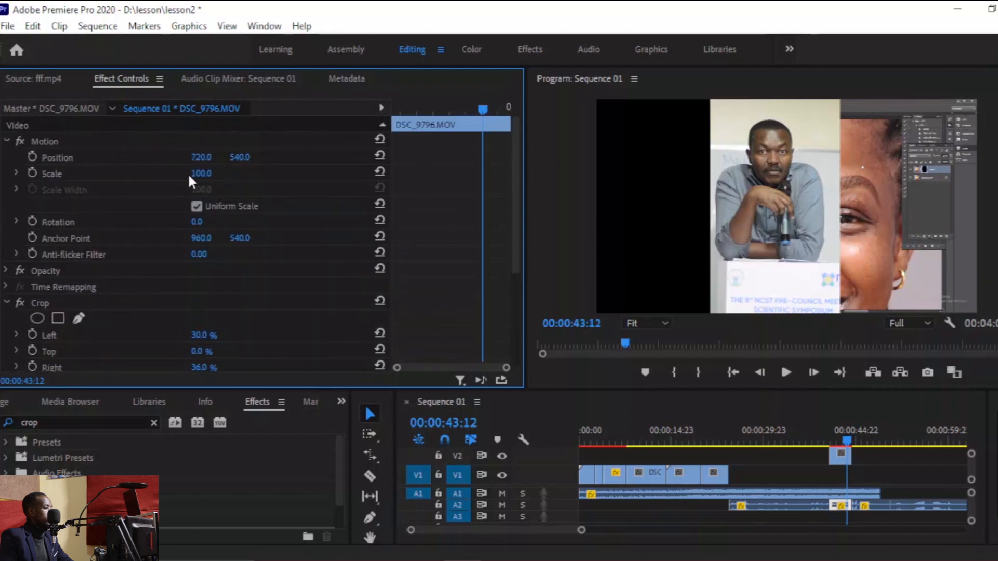
left_click_drag(203, 163, 235, 499)
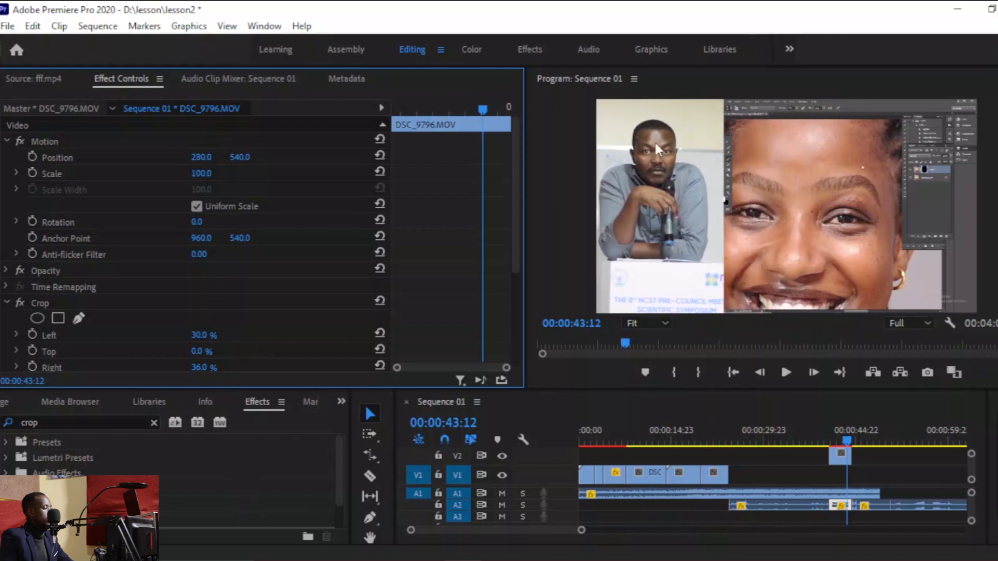
left_click(827, 431)
key("space")
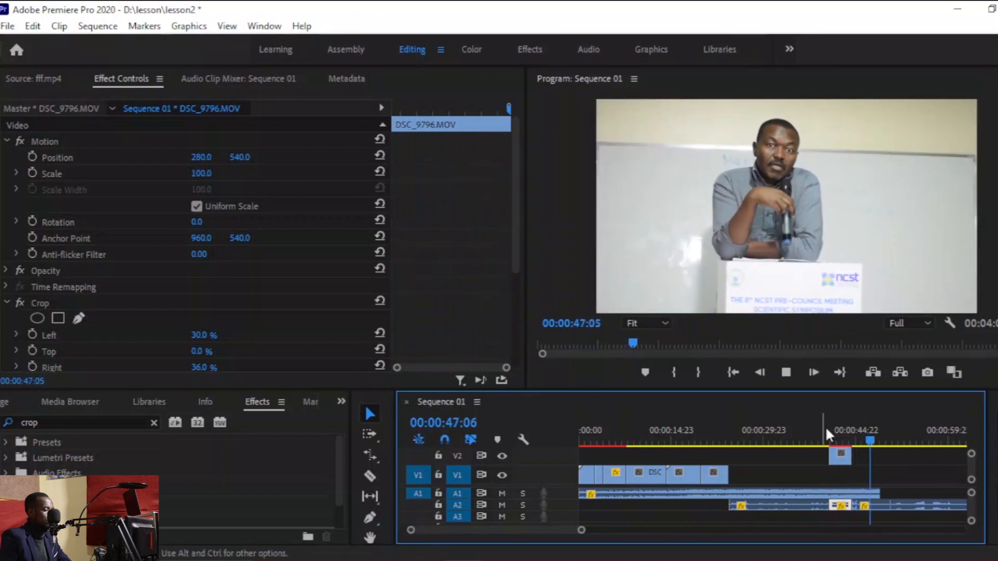
Play the sequence from about 00:00:35 to review the split-screen section.
left_click_drag(835, 389, 796, 281)
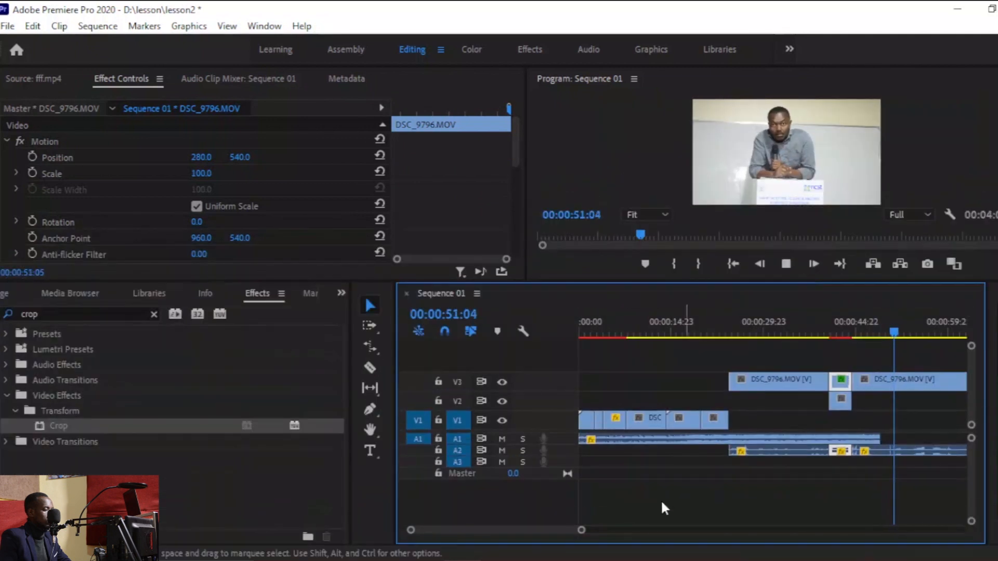
scroll(673, 532, "down", 5)
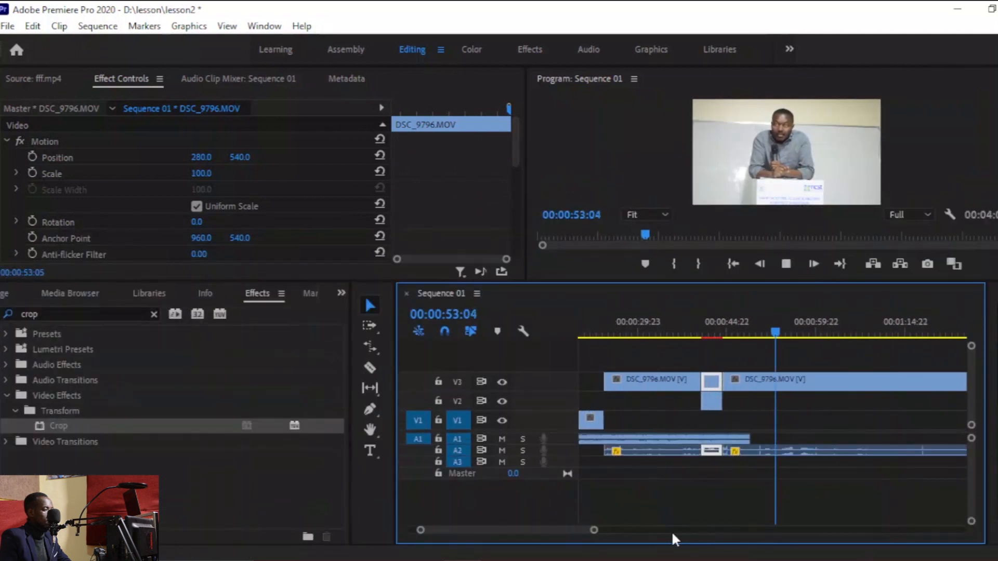
left_click(732, 332)
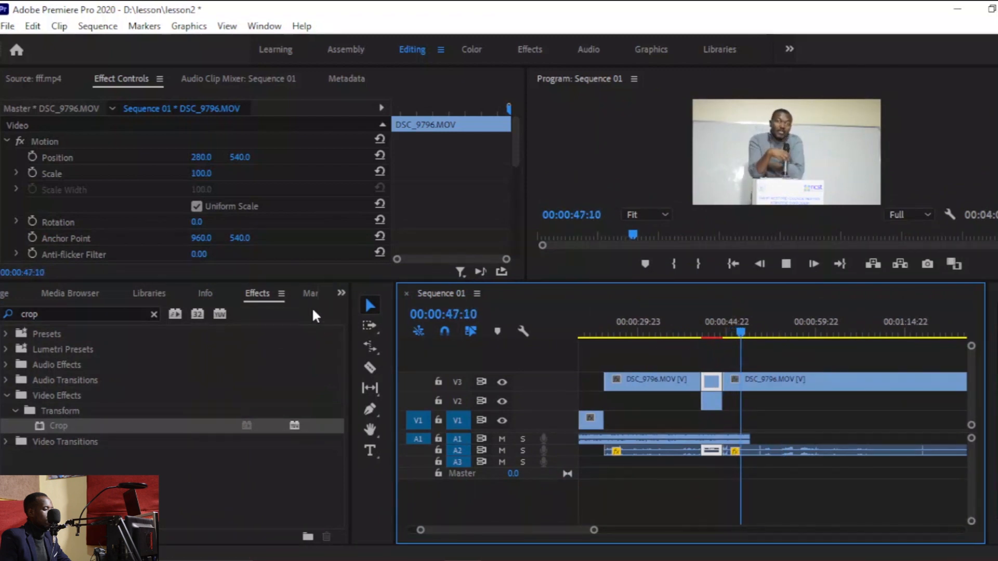
left_click(657, 332)
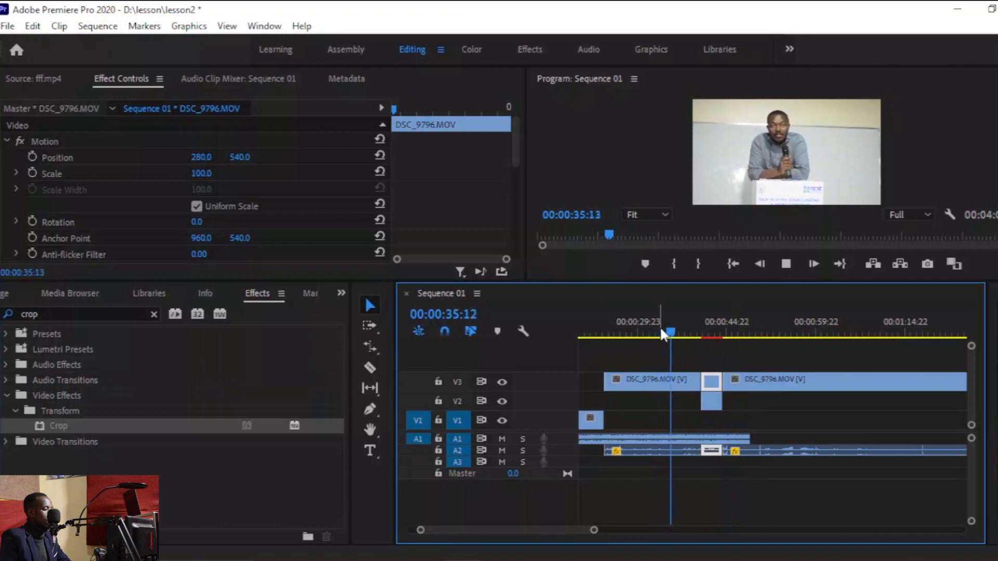
key("space")
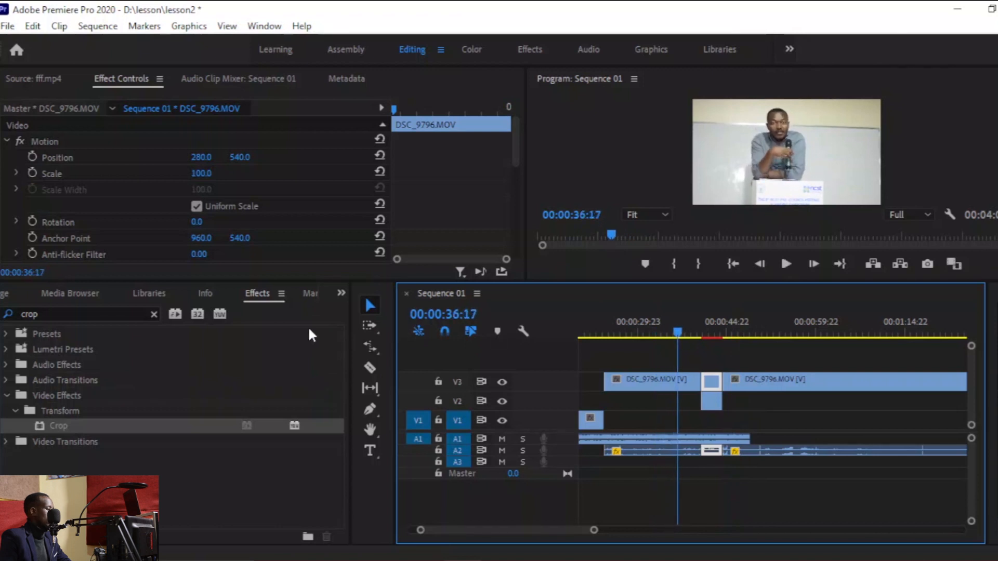
left_click(341, 293)
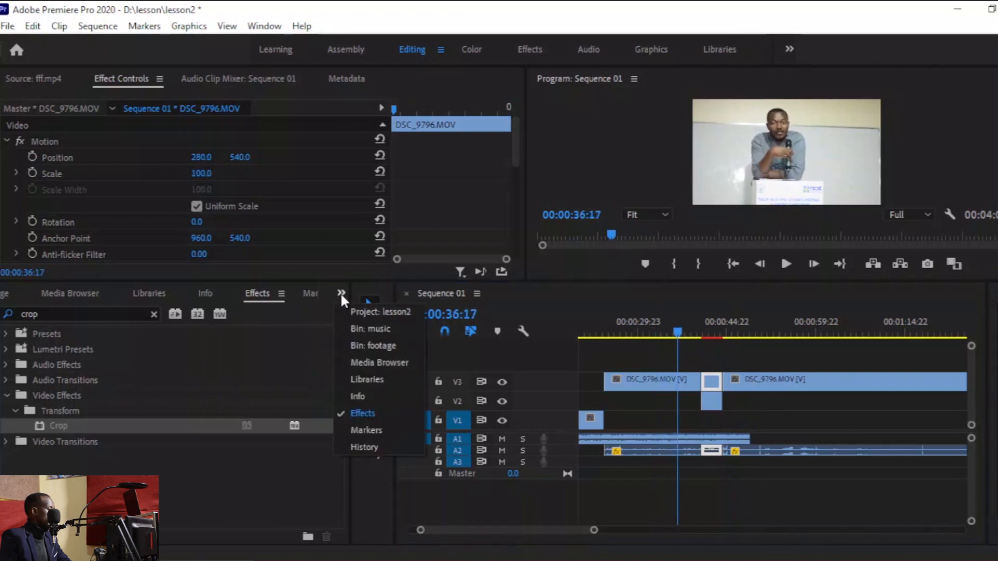
left_click(380, 312)
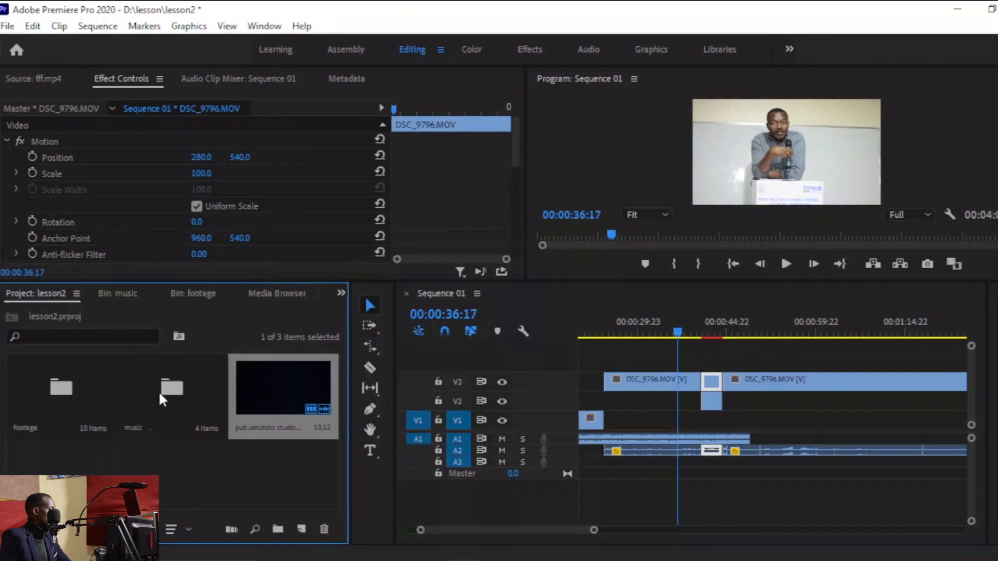
double_click(90, 394)
scroll(329, 431, "down", 1)
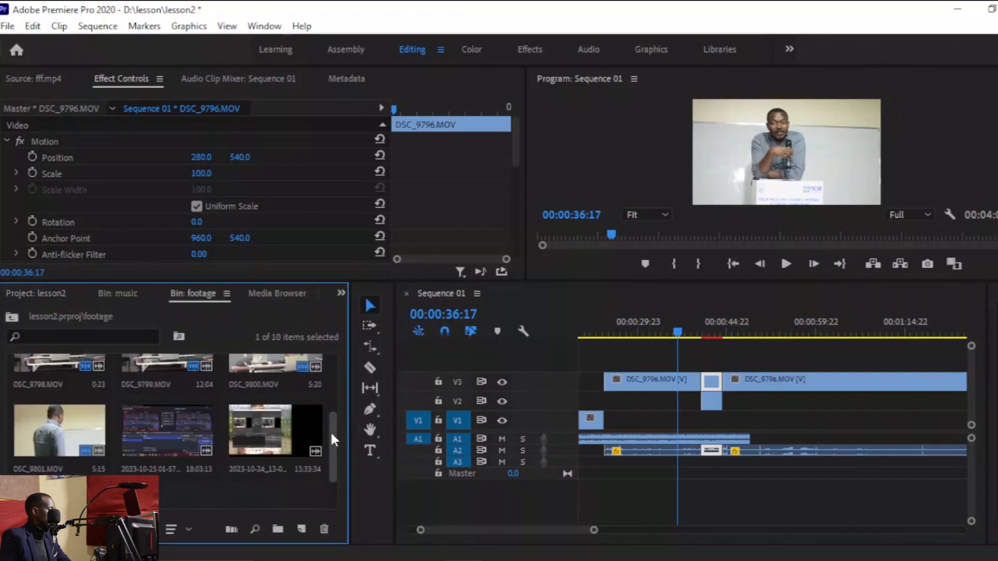
double_click(171, 425)
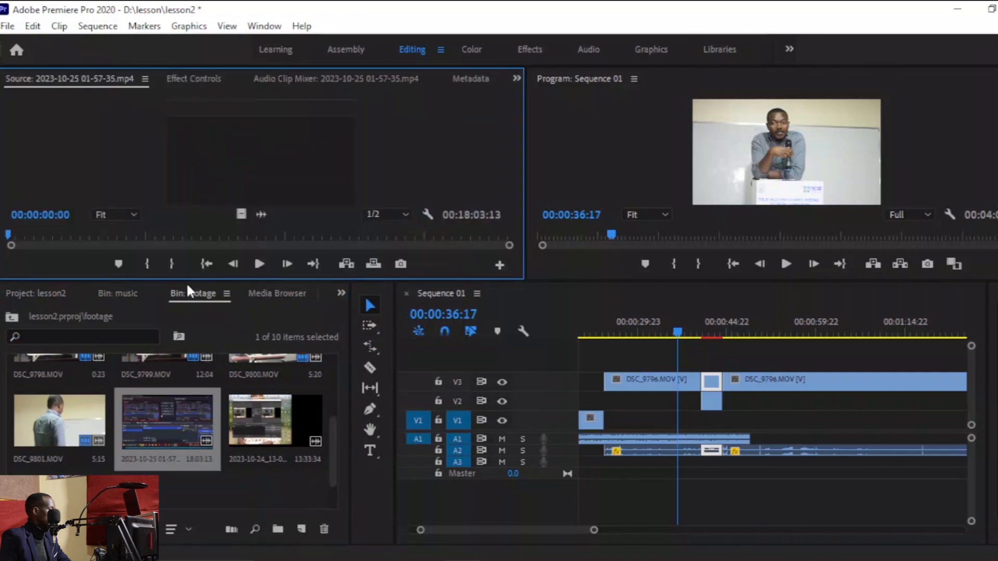
Mark an in point at about 00:05:15 and place the clip on a new track V4 at about 00:00:35.
left_click_drag(377, 238, 152, 235)
key("space")
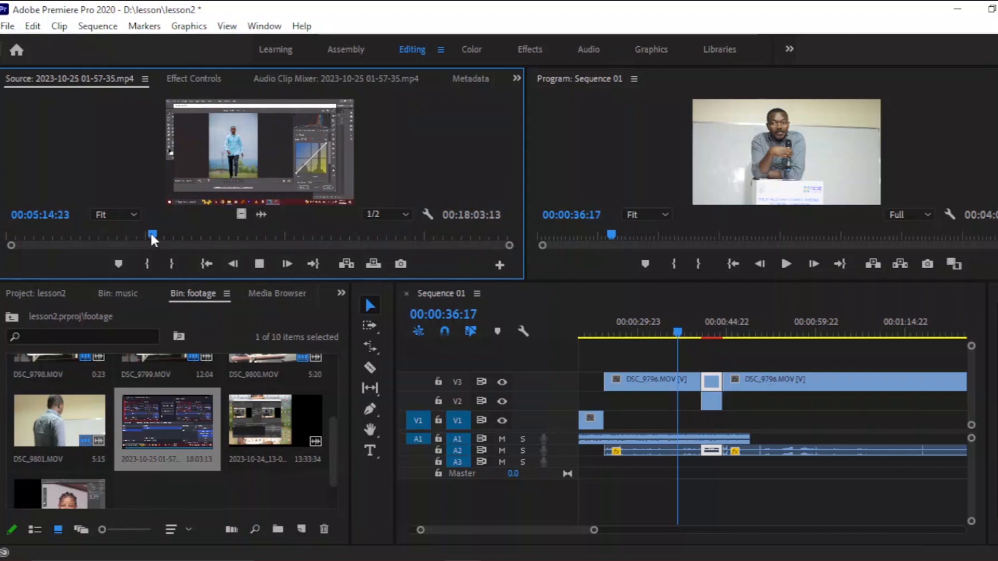
key("i")
left_click_drag(241, 214, 657, 363)
Cut the V4 clip at both edges of the fff.mp4 segment and remove the piece between the cuts.
left_click(656, 333)
key("space")
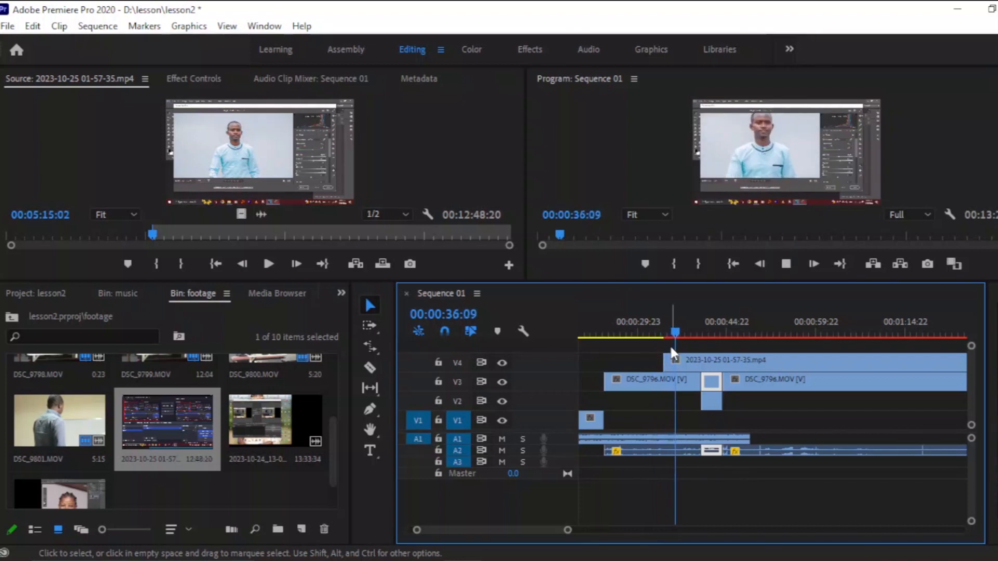
key("c")
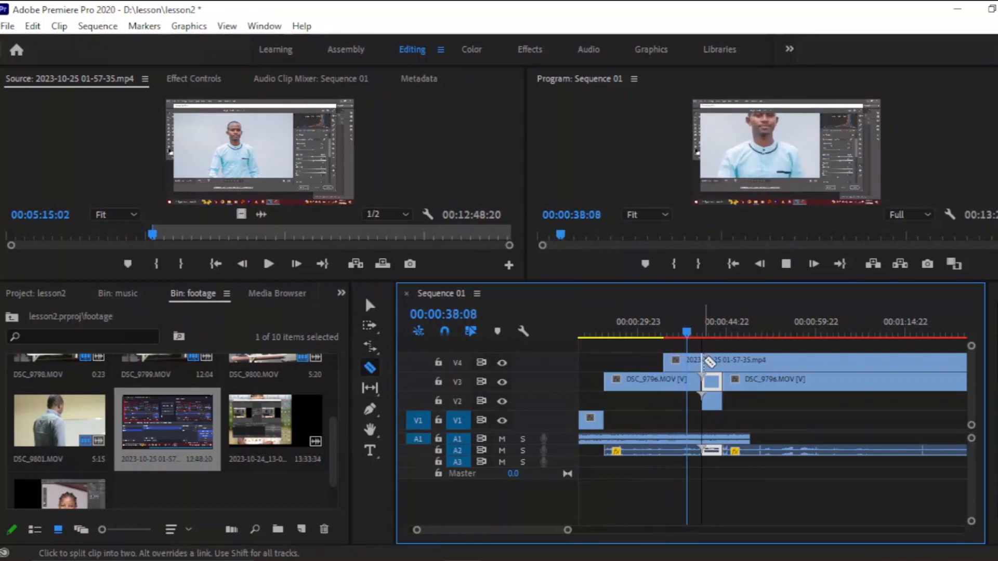
left_click(702, 360)
left_click(722, 360)
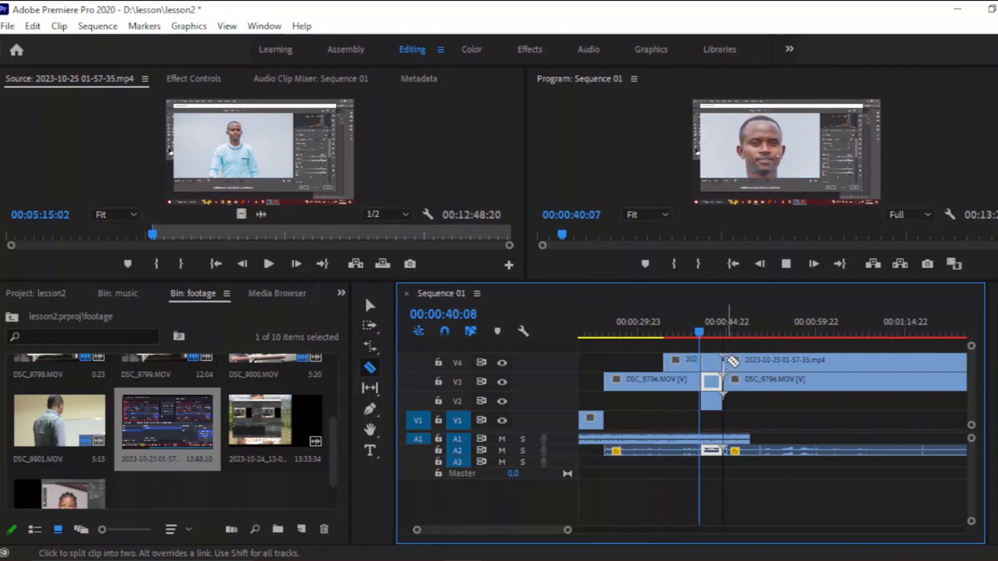
key("v")
left_click(710, 367)
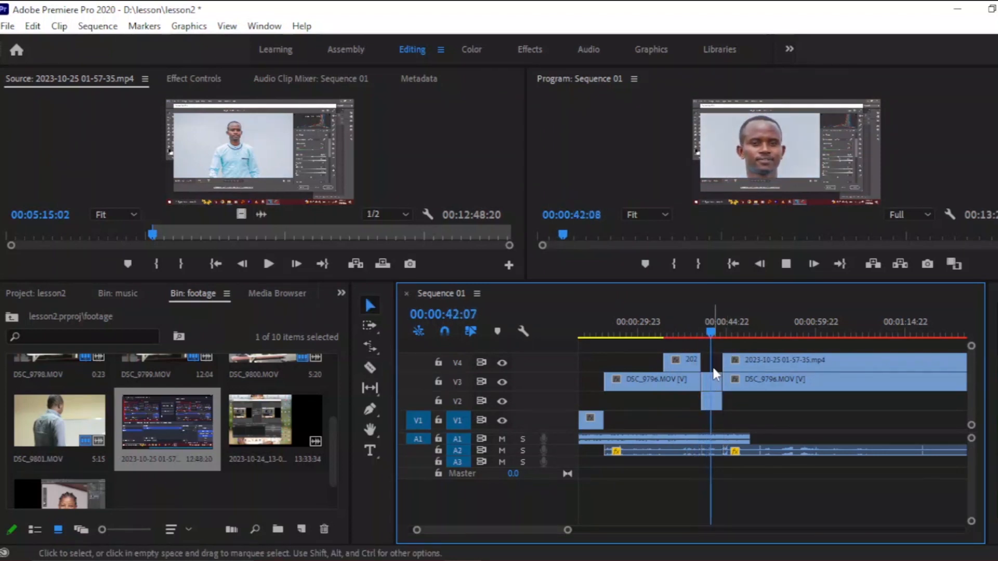
Cut the V4 clip at about 00:00:50 and 00:01:12 and delete the section between those cuts.
left_click(668, 326)
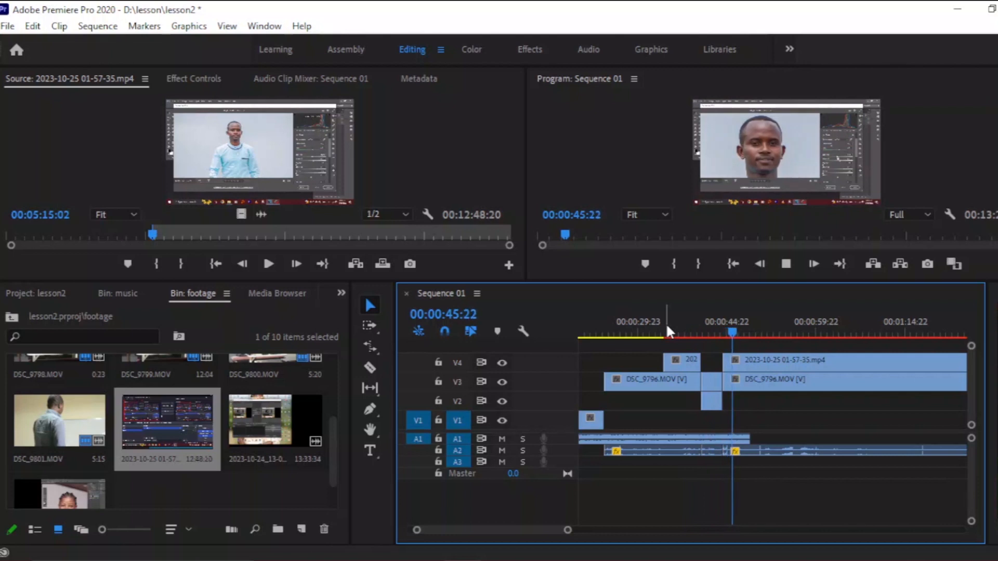
key("c")
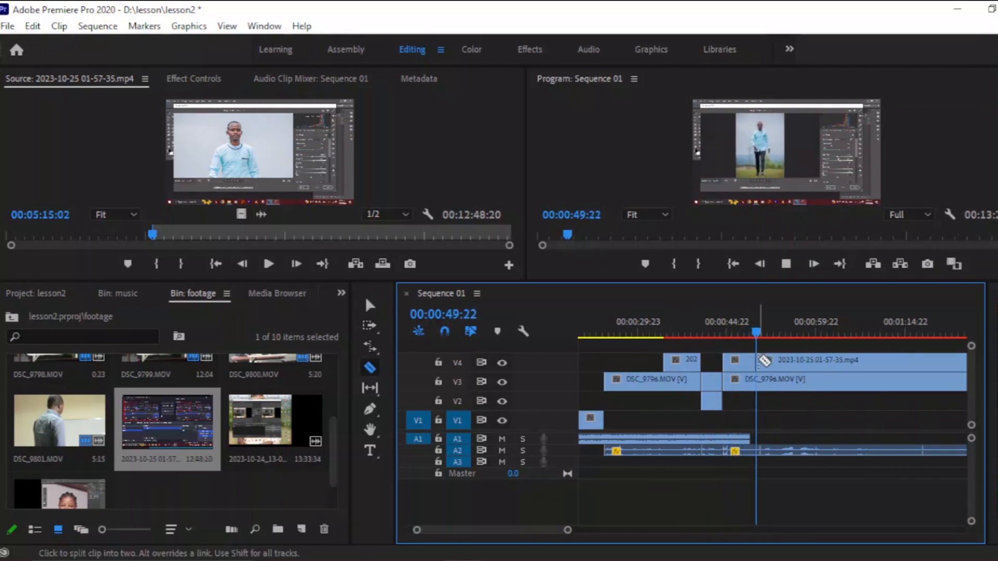
left_click(757, 359)
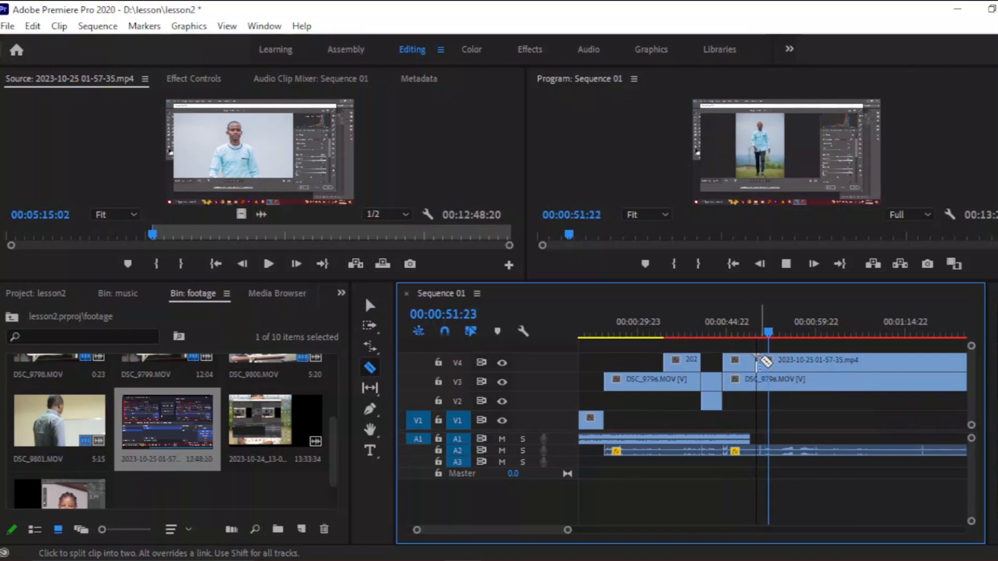
left_click(874, 361)
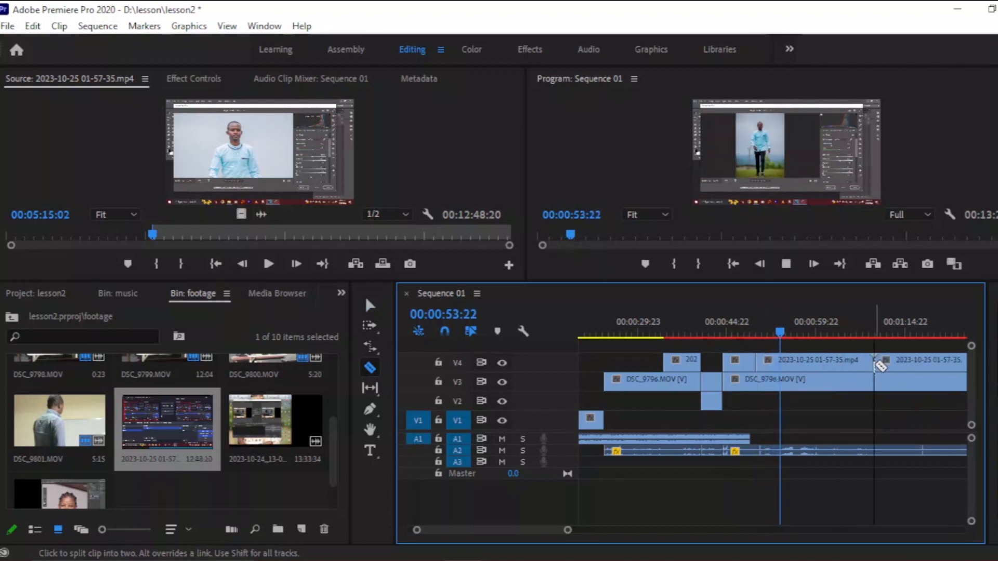
key("v")
left_click(833, 368)
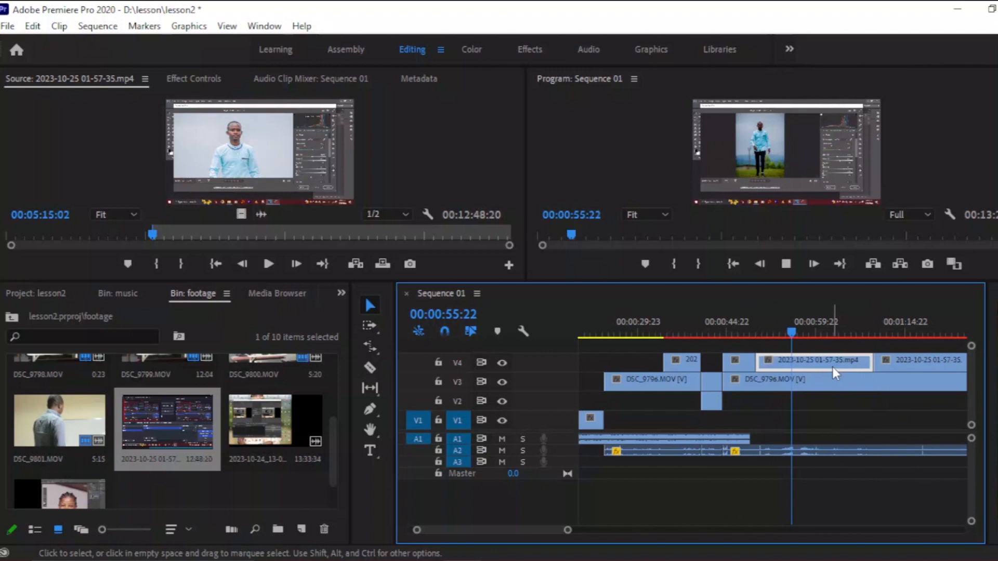
key("Delete")
Play the sequence from about 00:00:49 to review the V4 cutaways.
left_click(753, 327)
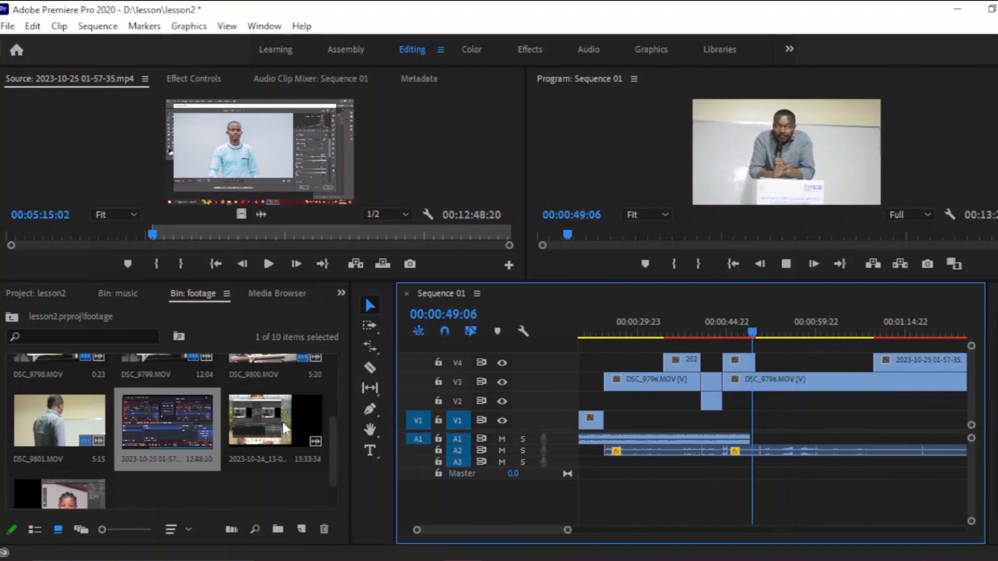
mouse_move(329, 434)
left_mouse_down()
mouse_move(335, 403)
mouse_move(327, 451)
left_mouse_up()
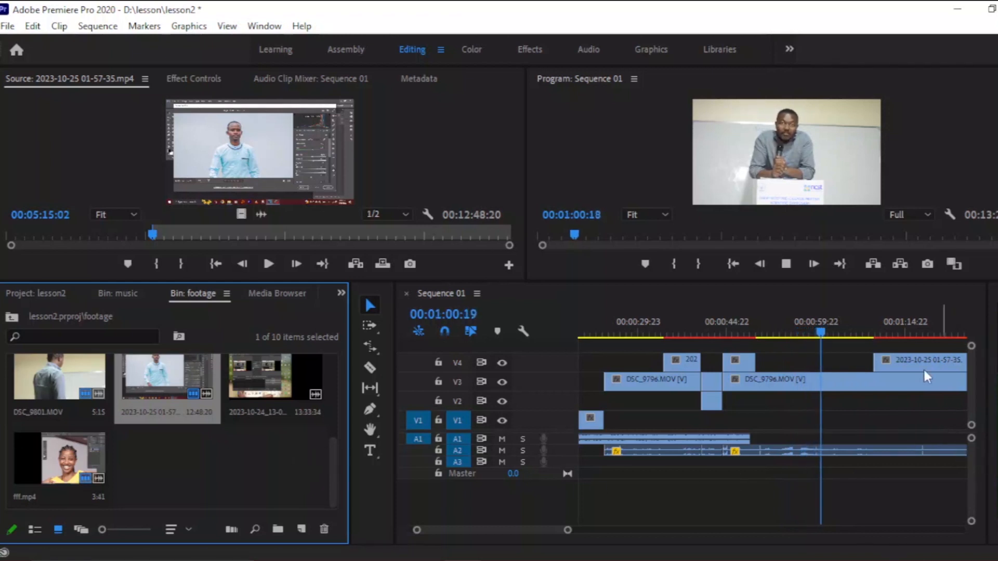
key("space")
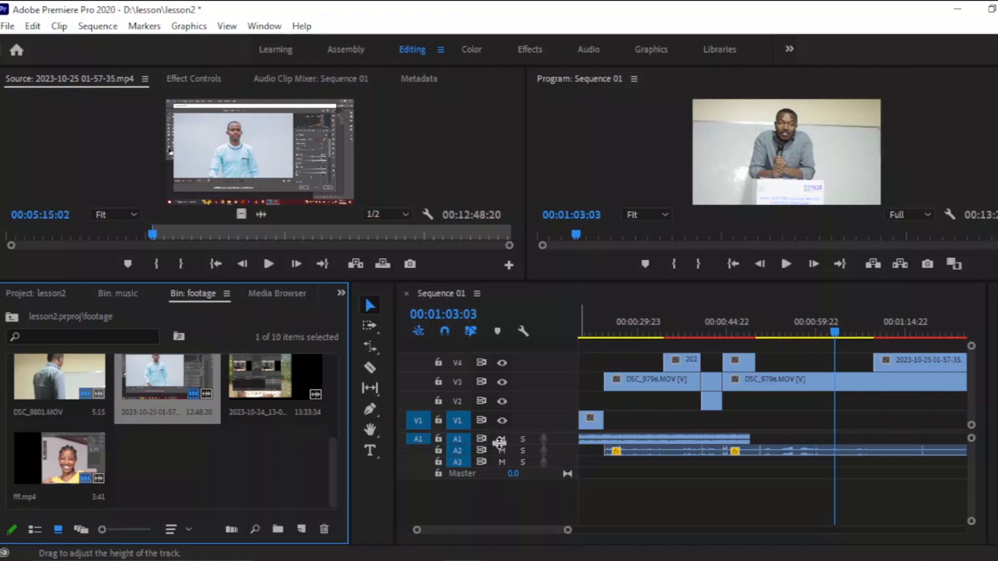
left_click(787, 262)
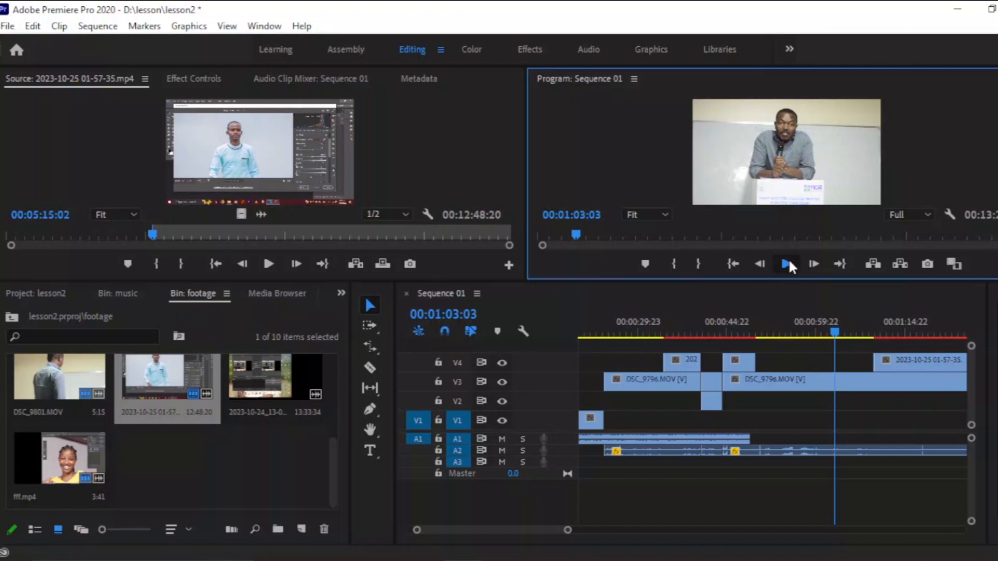
Resume playback of the sequence through about 00:01:17 to review the final V4 cutaway.
left_click(788, 263)
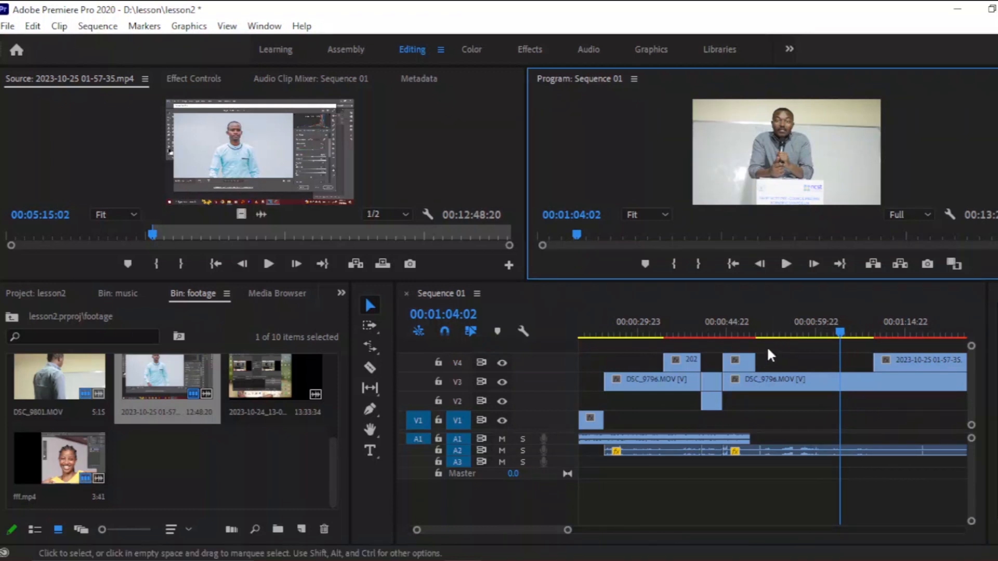
left_click(789, 267)
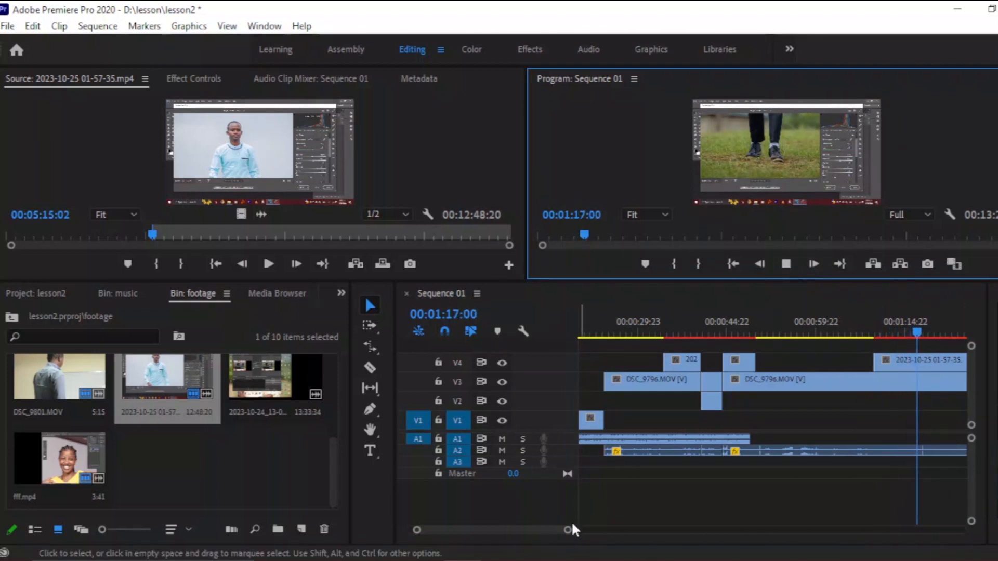
left_click_drag(568, 530, 758, 534)
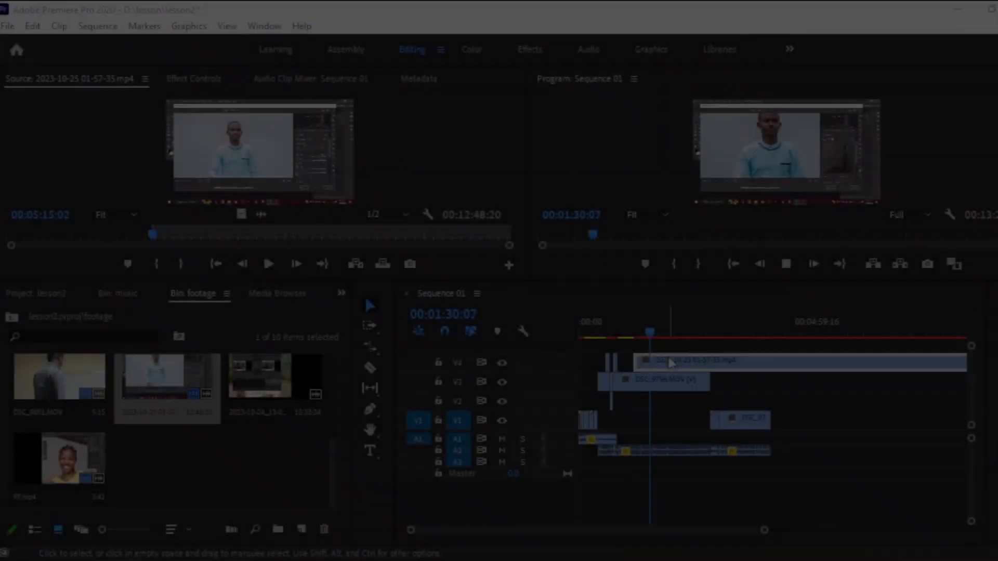
left_click_drag(681, 367, 803, 364)
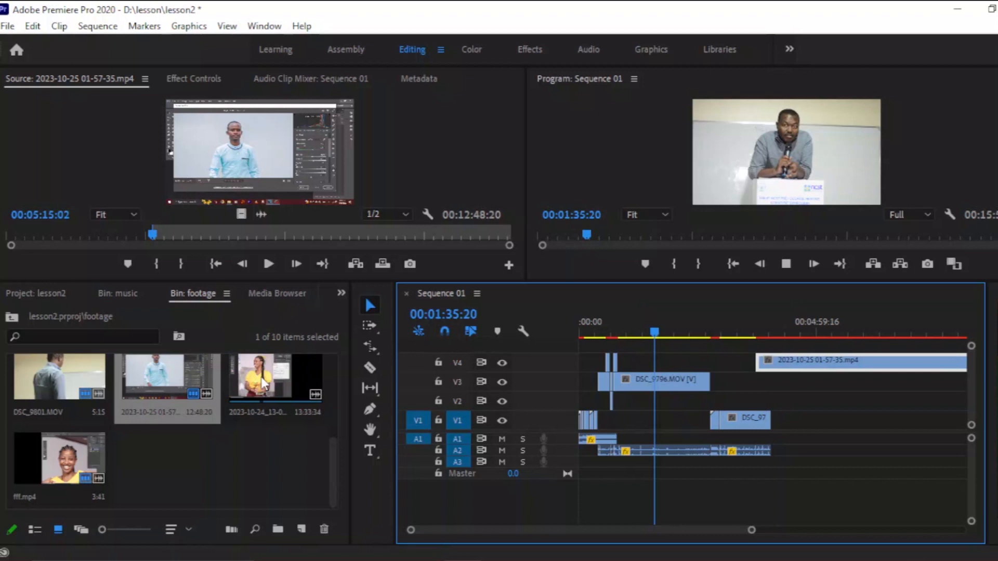
left_click(995, 471)
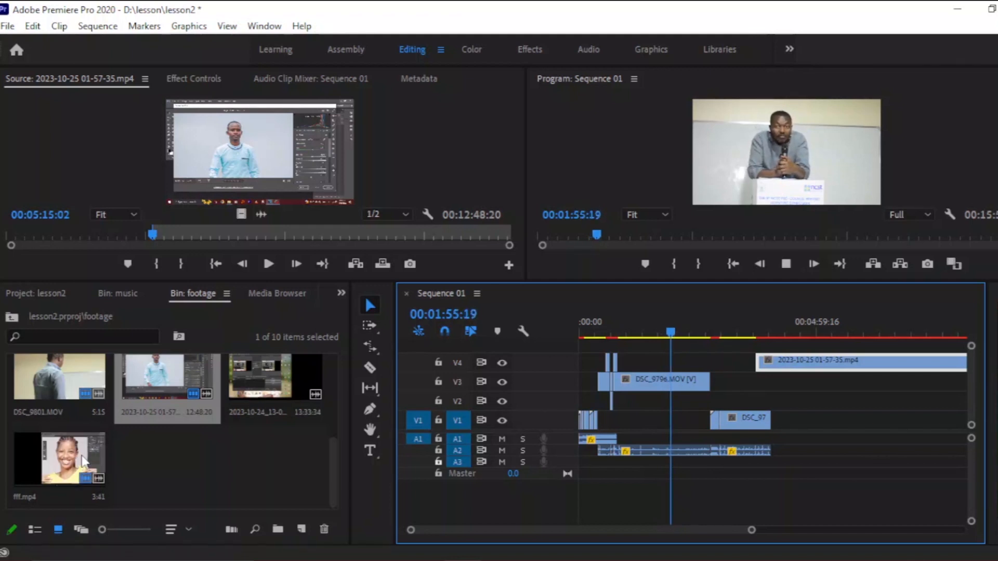
scroll(194, 413, "up", 3)
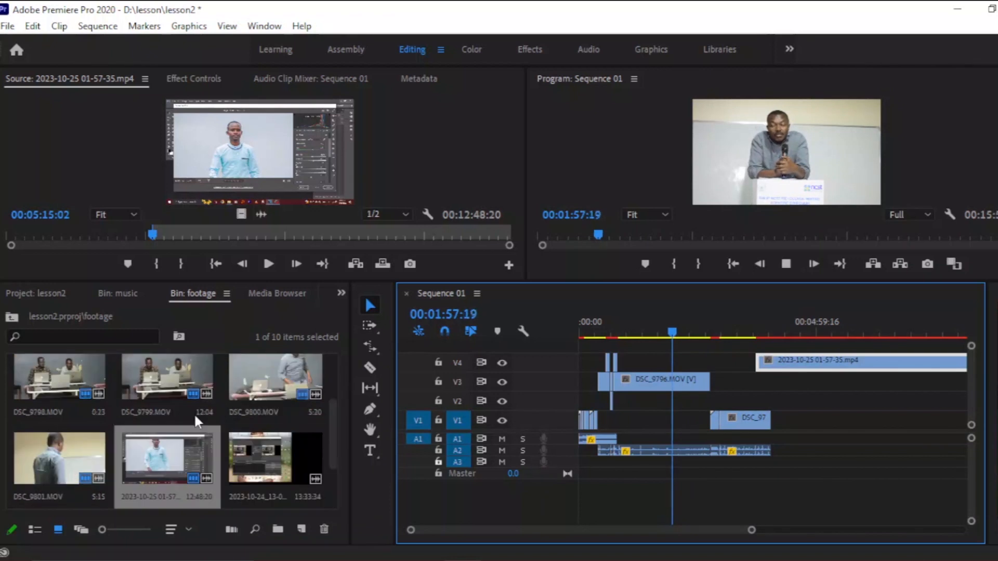
scroll(195, 413, "up", 1)
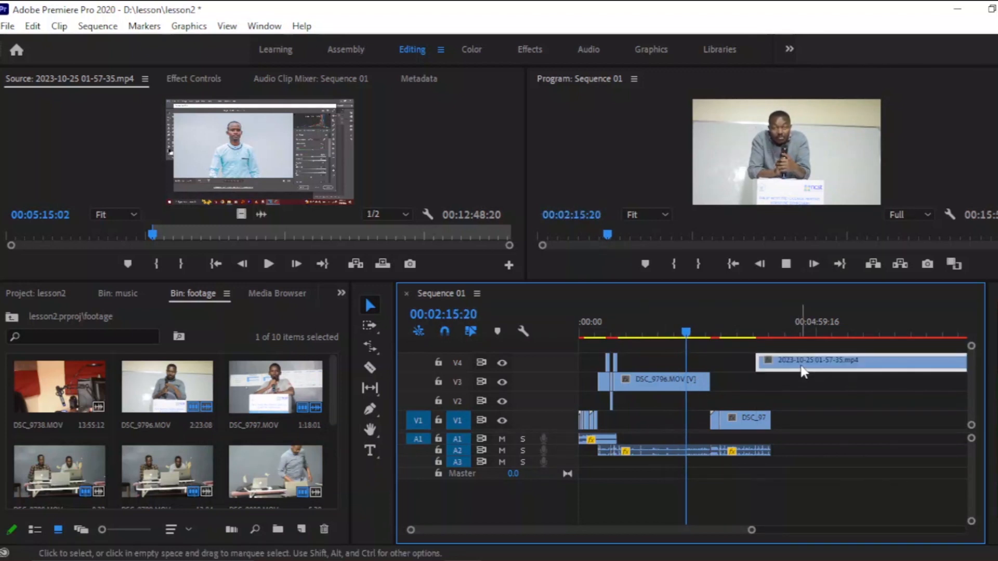
key("Delete")
Apply the default transitions to the end edit point of the DSC_97 clip on V1.
right_click(773, 418)
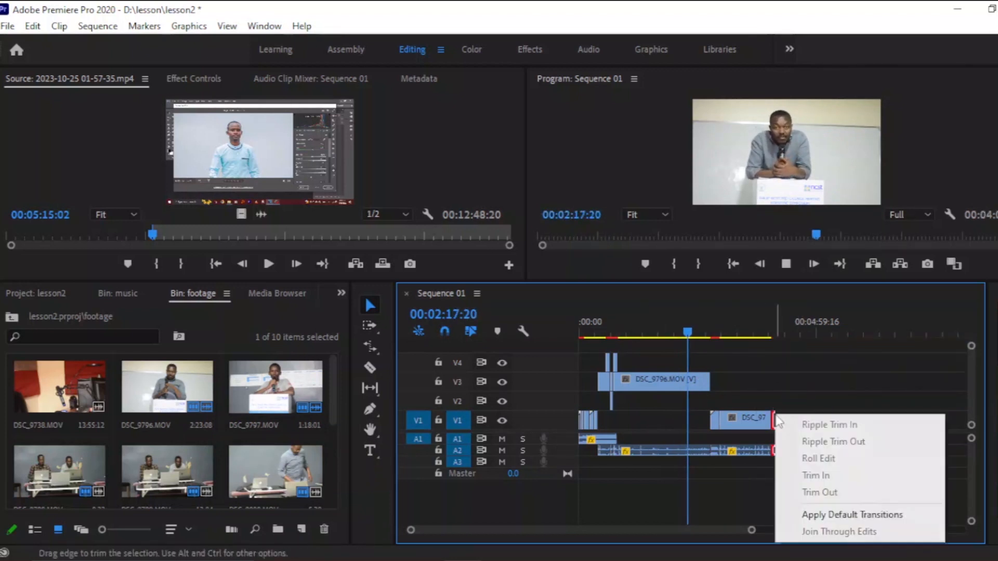
left_click(826, 514)
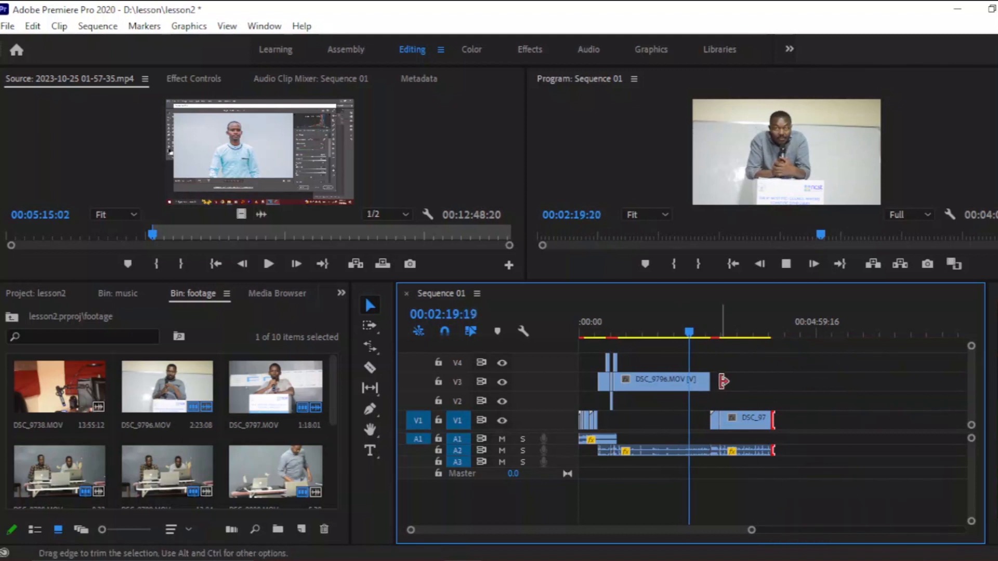
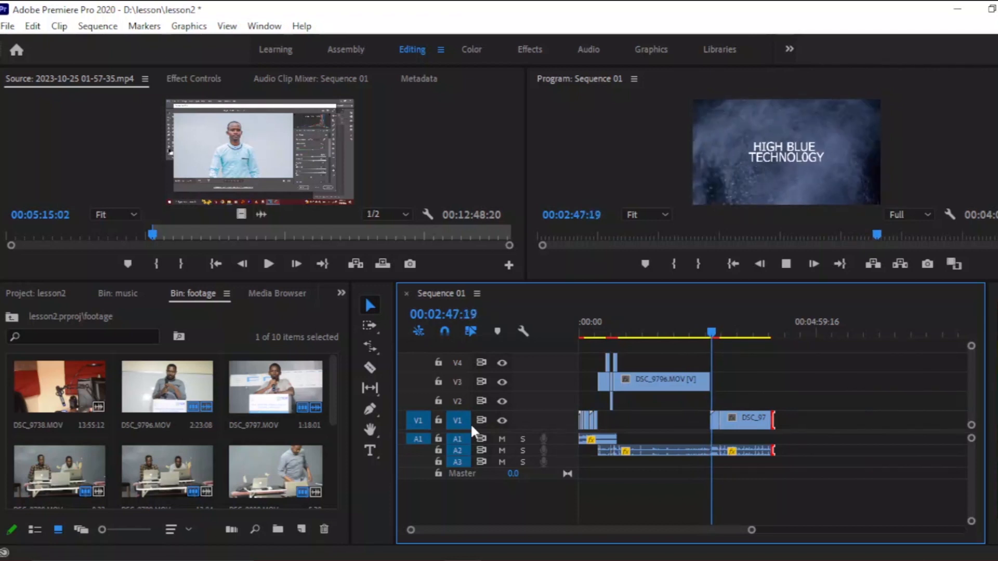
Apply the default transition to the start of the first clip on track V1.
left_click(728, 328)
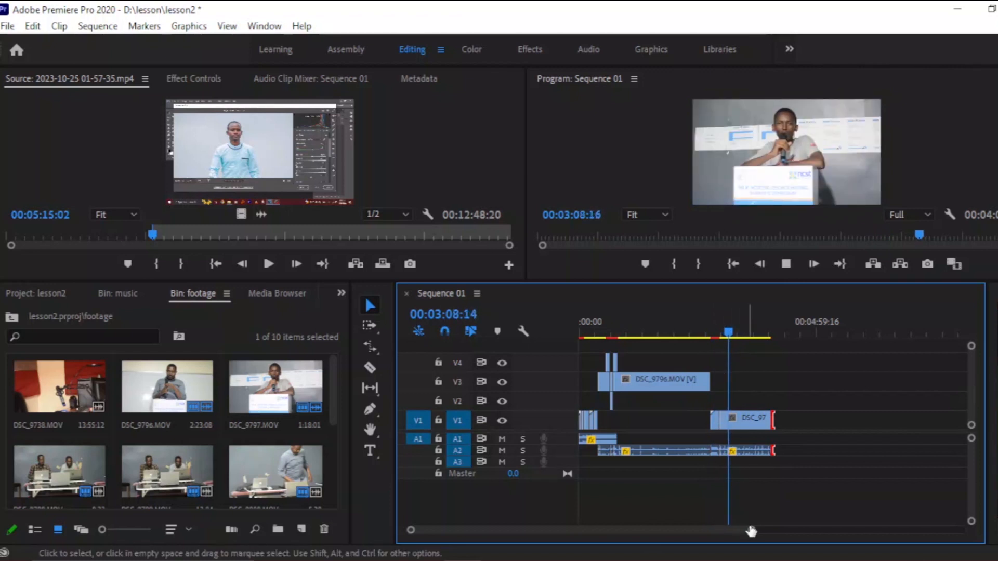
mouse_move(752, 532)
left_mouse_down()
mouse_move(691, 526)
mouse_move(883, 524)
mouse_move(786, 516)
mouse_move(755, 530)
left_mouse_up()
left_click_drag(611, 327, 567, 330)
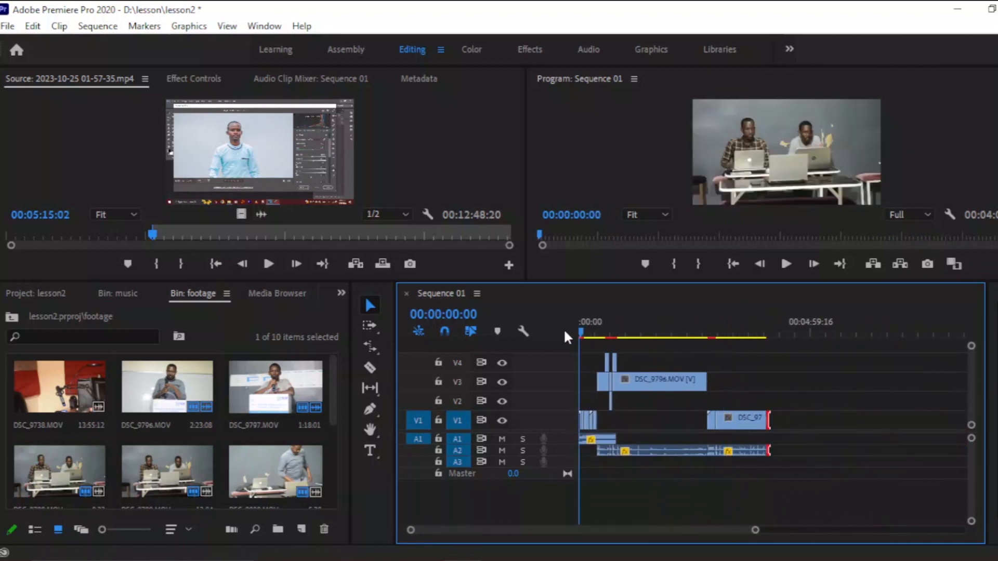
left_click_drag(756, 533, 657, 532)
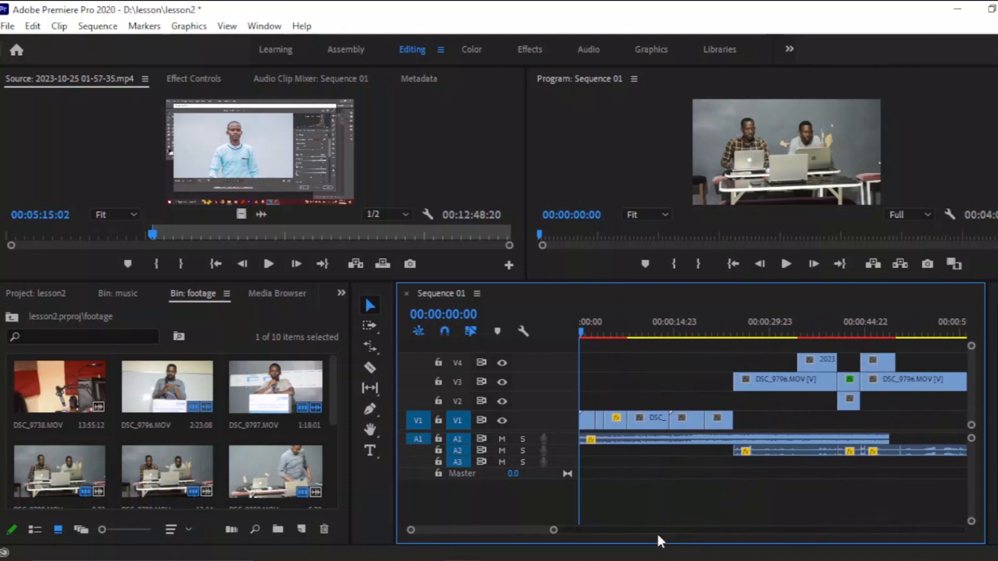
key("space")
left_click(586, 420)
right_click(585, 420)
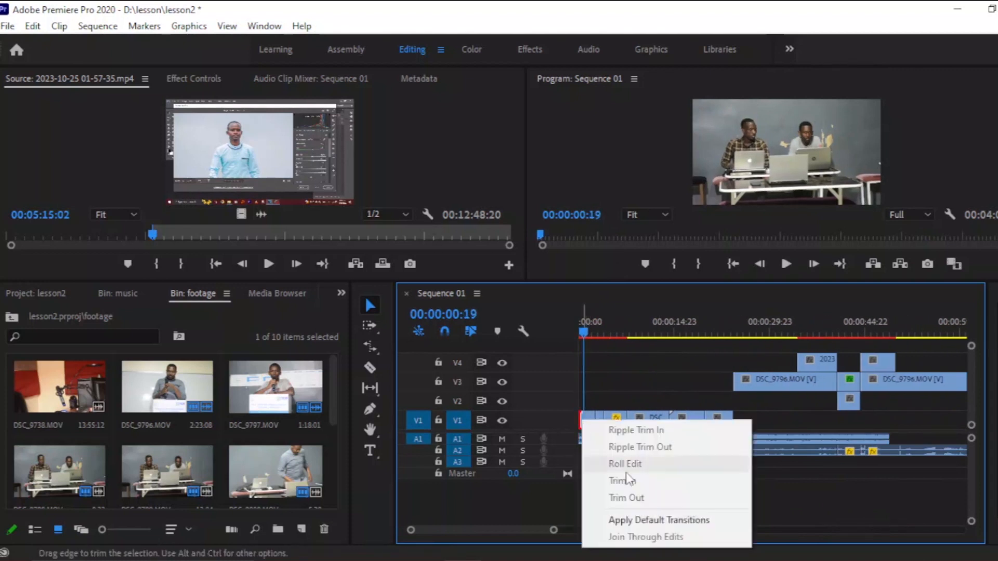
left_click(631, 520)
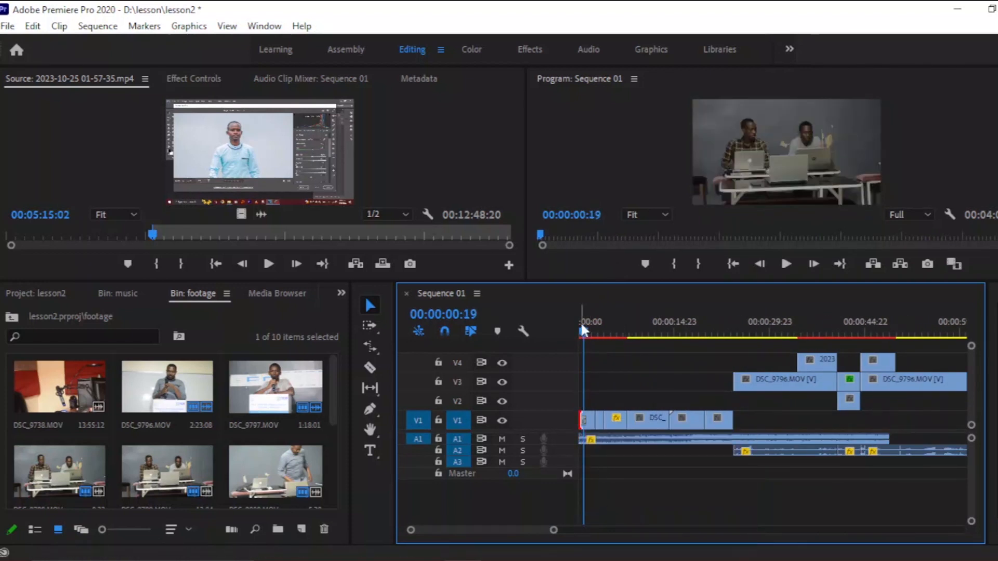
Play the opening seconds of the sequence to review the first clips and the new transition.
left_click_drag(580, 322, 570, 325)
key("space")
key("space")
left_click_drag(553, 530, 472, 530)
left_click(682, 323)
key("space")
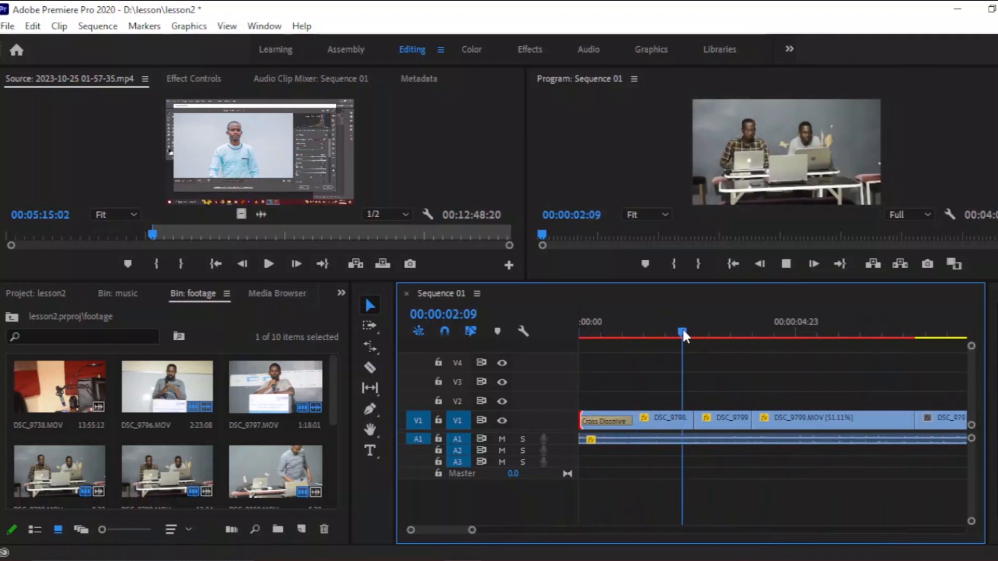
key("space")
left_click(682, 322)
key("space")
key("space")
left_click(694, 329)
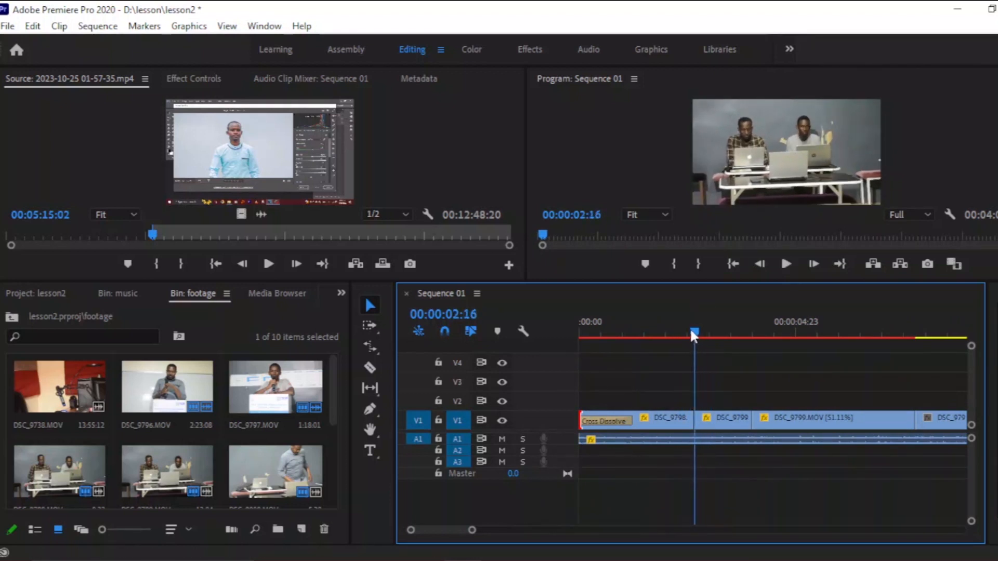
Apply the Push transition from the Video Transitions Slide group to the edit between DSC_9798 and DSC_9799 on V1.
left_click(341, 293)
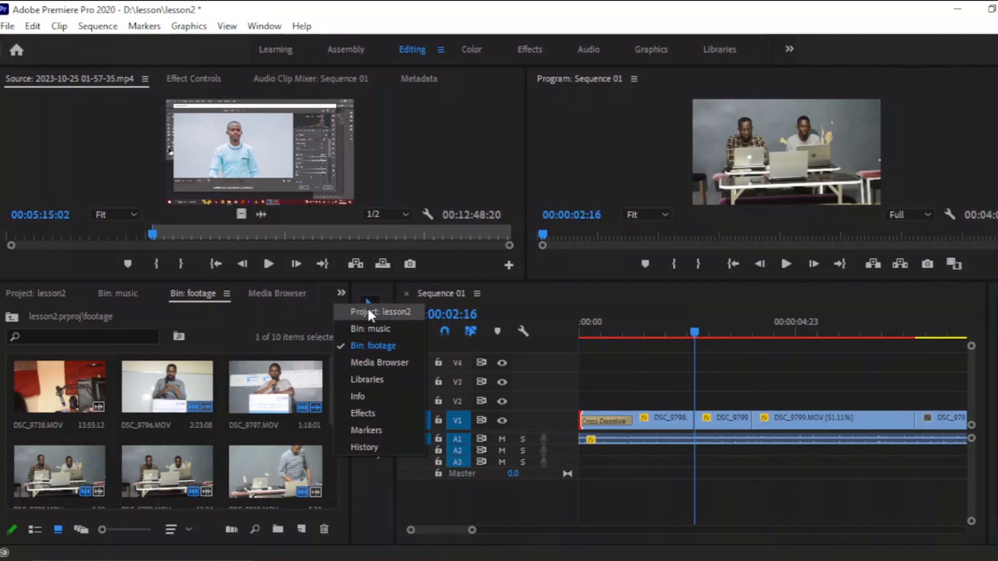
left_click(367, 412)
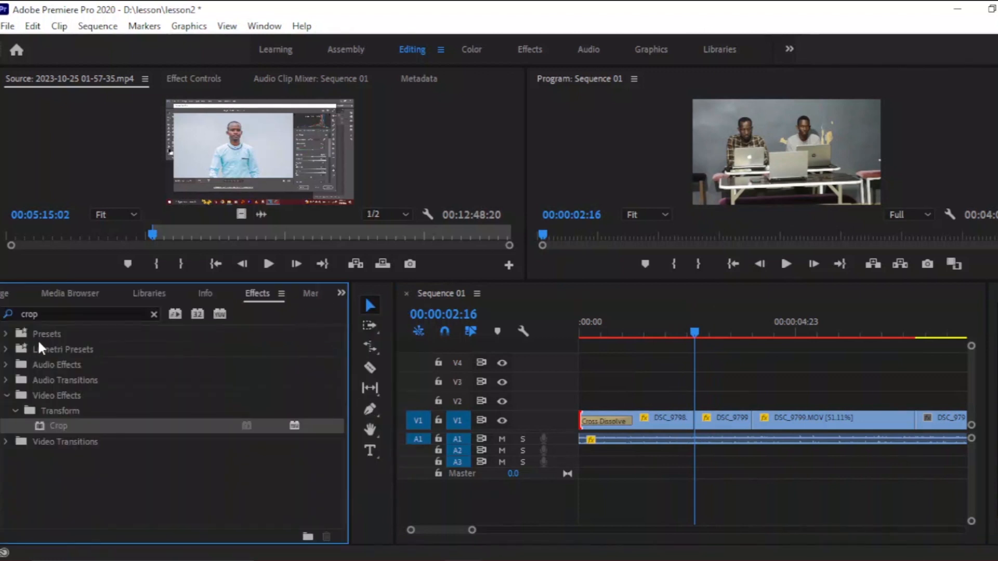
left_click(38, 313)
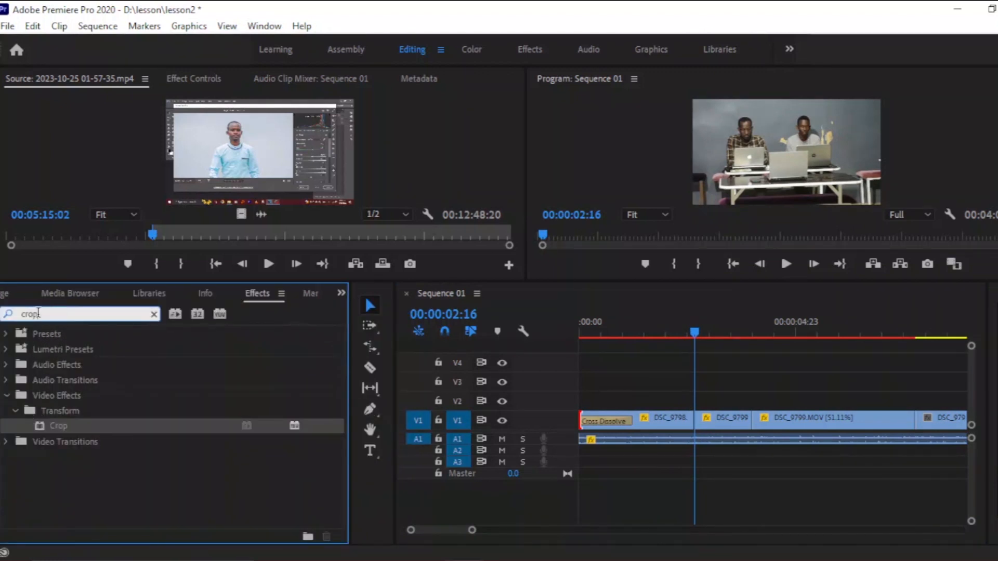
key("BackSpace")
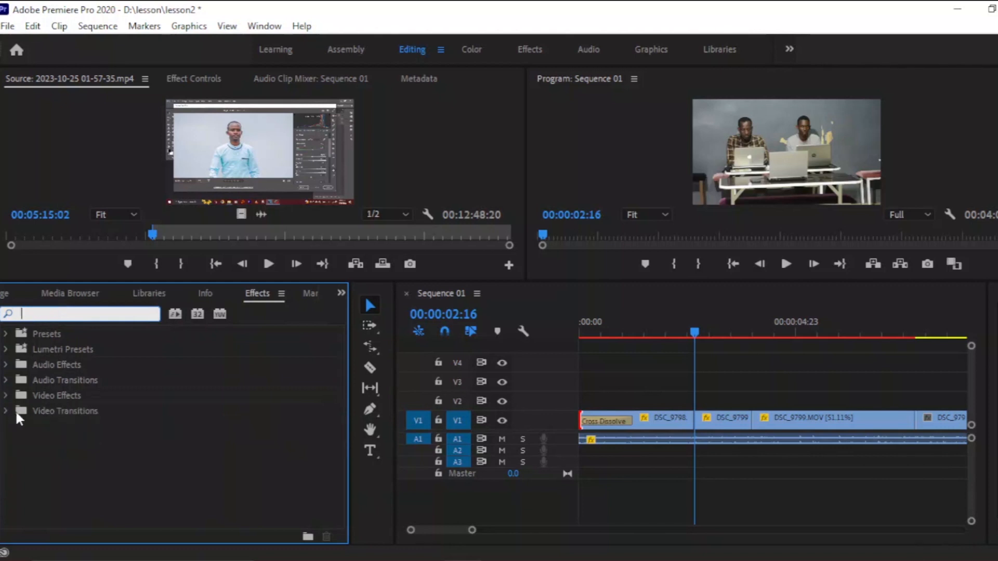
left_click(6, 410)
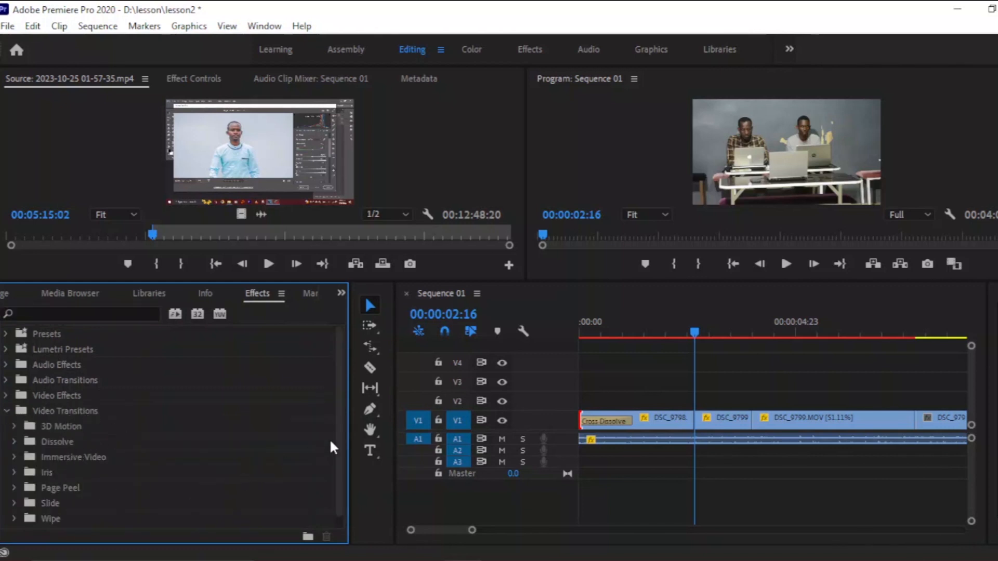
left_click_drag(339, 432, 317, 455)
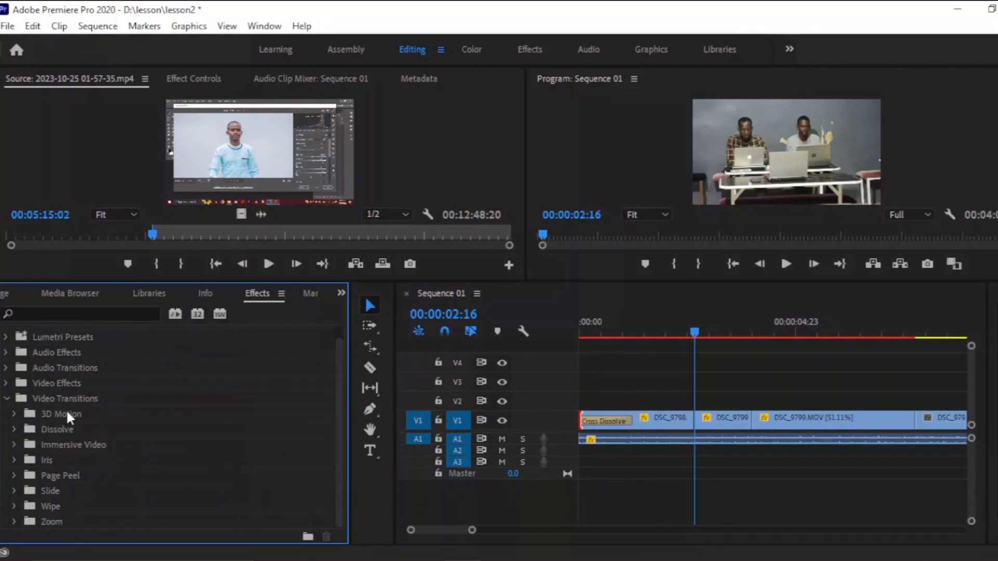
left_click(13, 414)
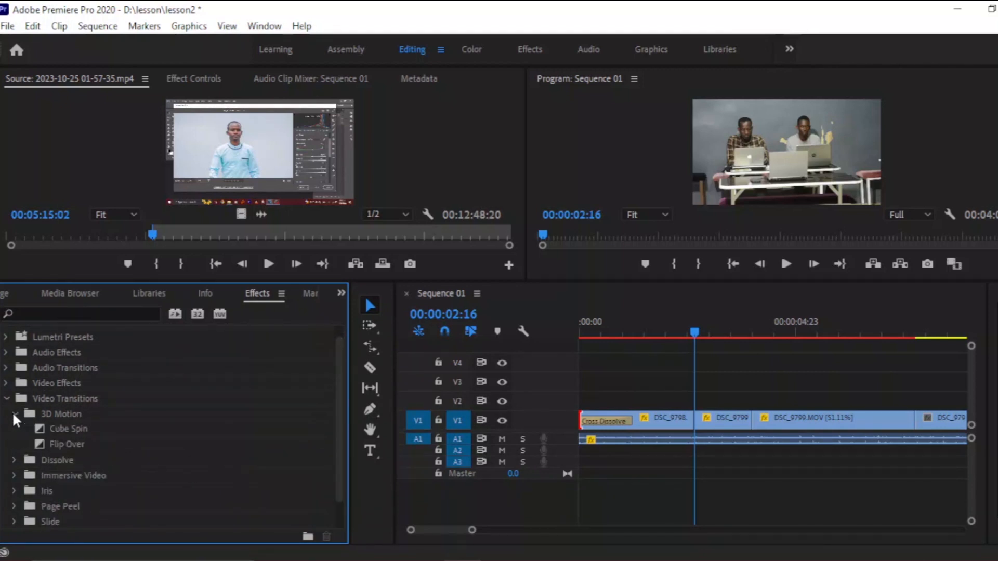
left_click(14, 460)
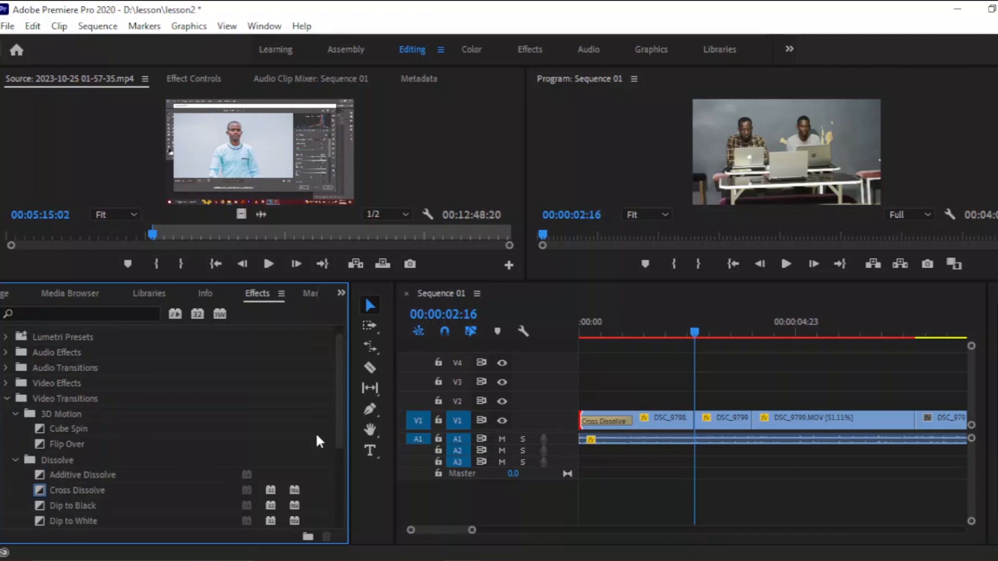
left_click_drag(341, 419, 343, 462)
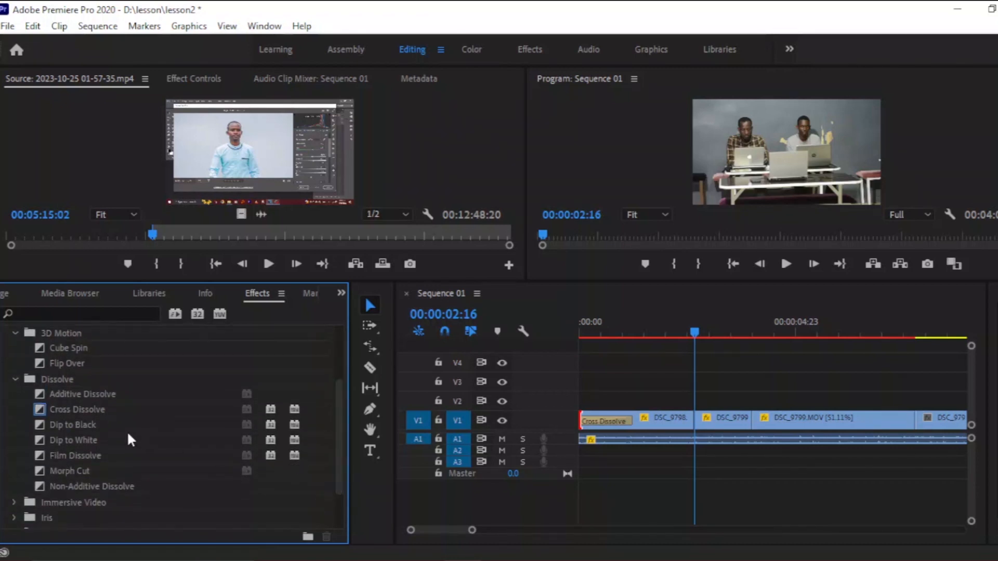
left_click(16, 379)
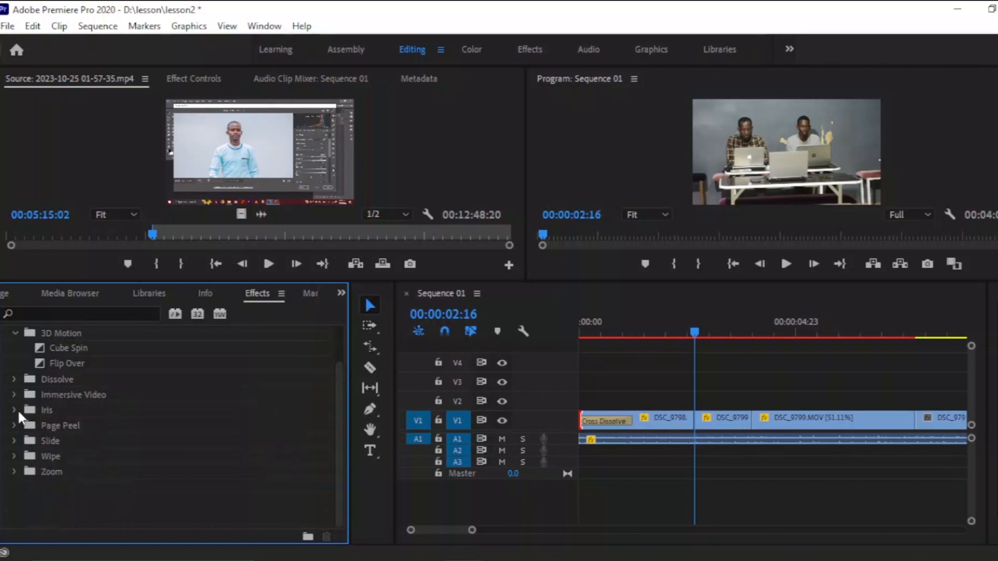
left_click(14, 441)
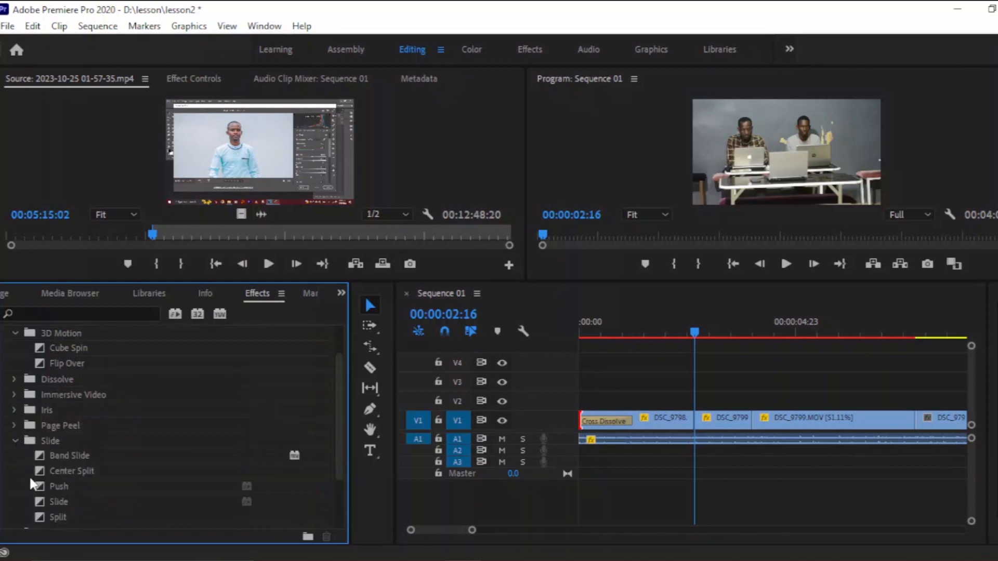
left_click(53, 487)
mouse_move(179, 480)
left_mouse_down()
mouse_move(678, 437)
mouse_move(700, 423)
left_mouse_up()
Set the Push transition's duration to 00:00:00:06.
left_click(689, 325)
key("space")
left_click(698, 307)
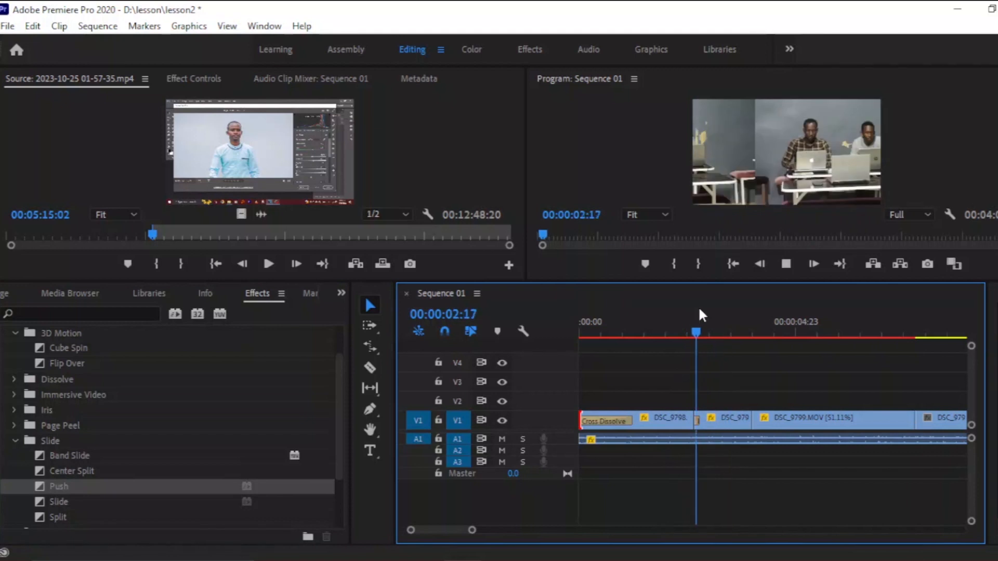
key("space")
mouse_move(473, 529)
left_mouse_down()
mouse_move(666, 539)
mouse_move(468, 540)
left_mouse_up()
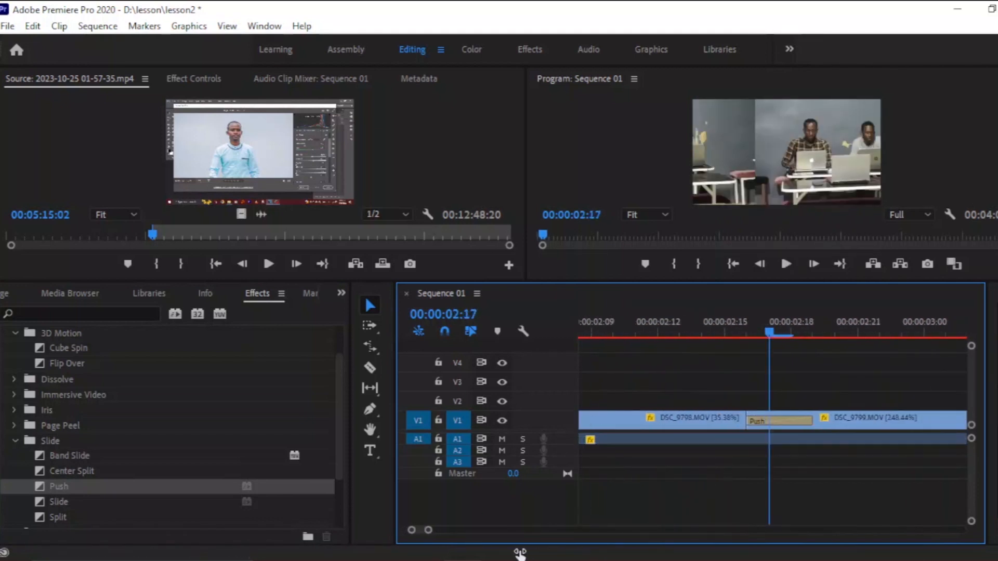
double_click(803, 423)
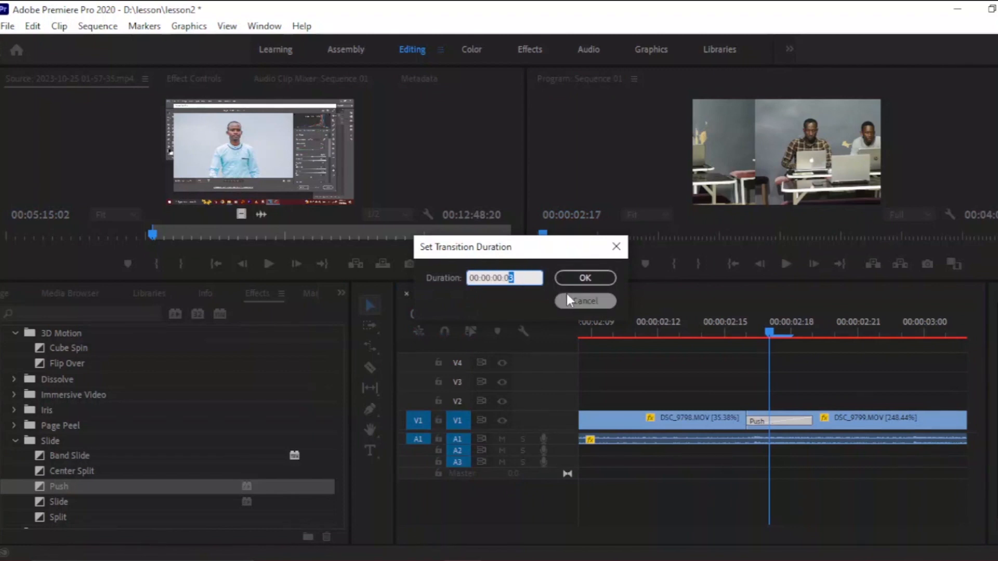
type("6")
left_click(598, 278)
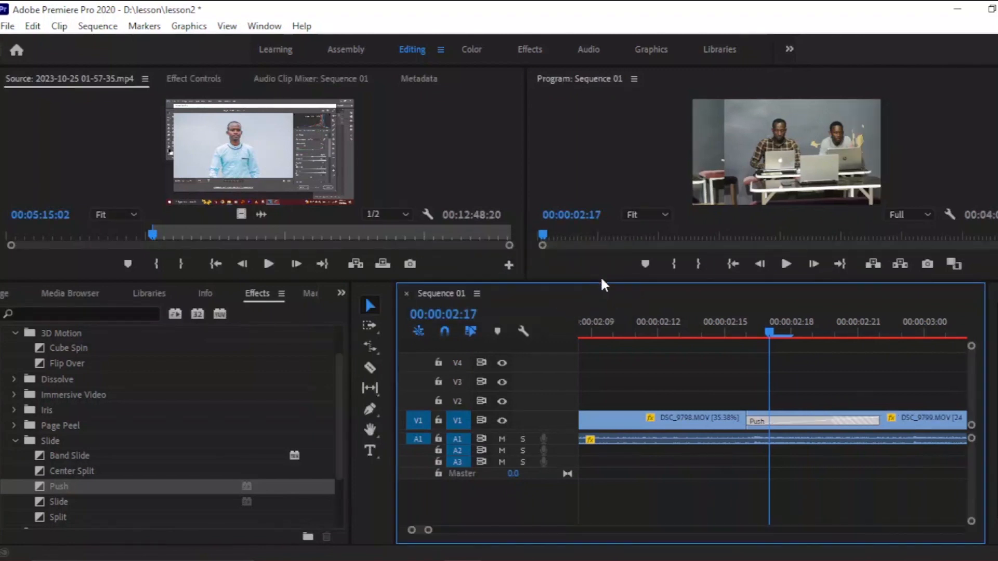
Lengthen the Push transition between DSC_9798 and DSC_9799 on V1.
left_click(714, 318)
key("space")
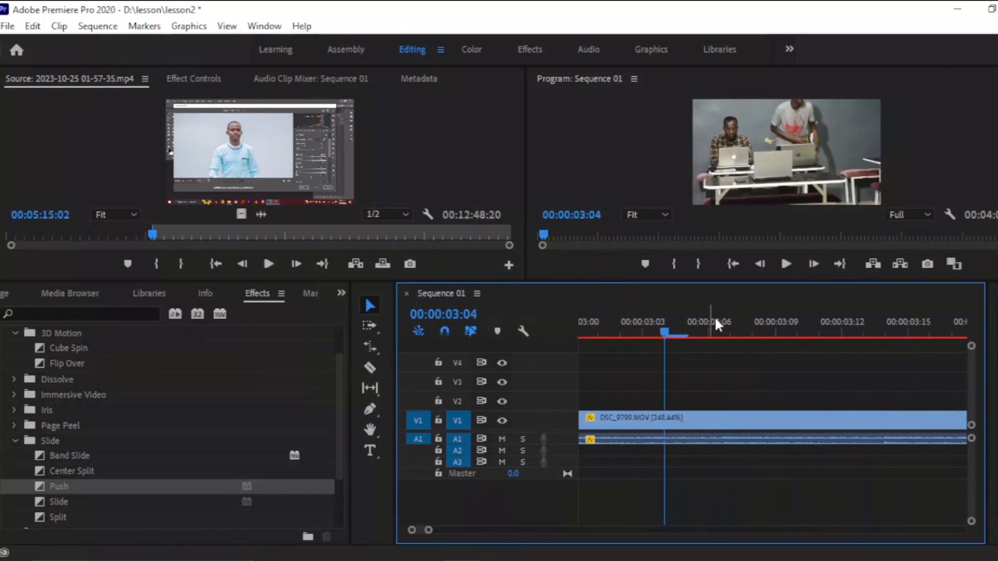
left_click_drag(429, 532, 470, 532)
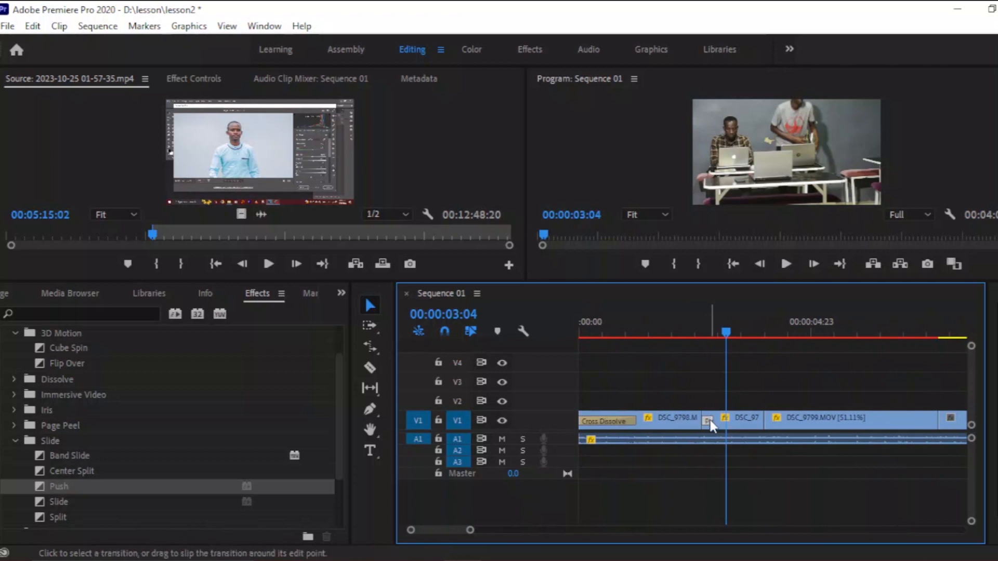
left_click(710, 320)
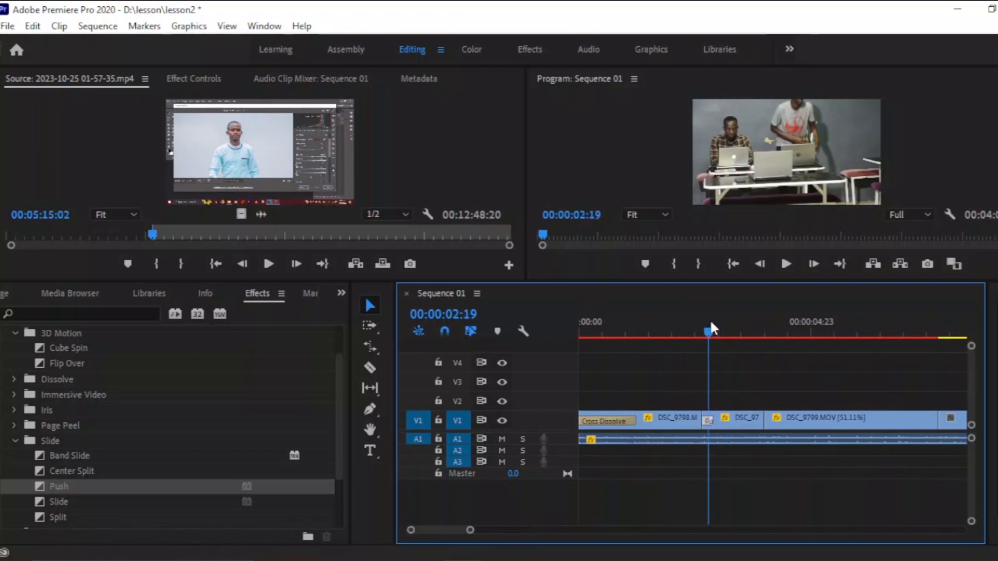
left_click_drag(472, 533, 434, 531)
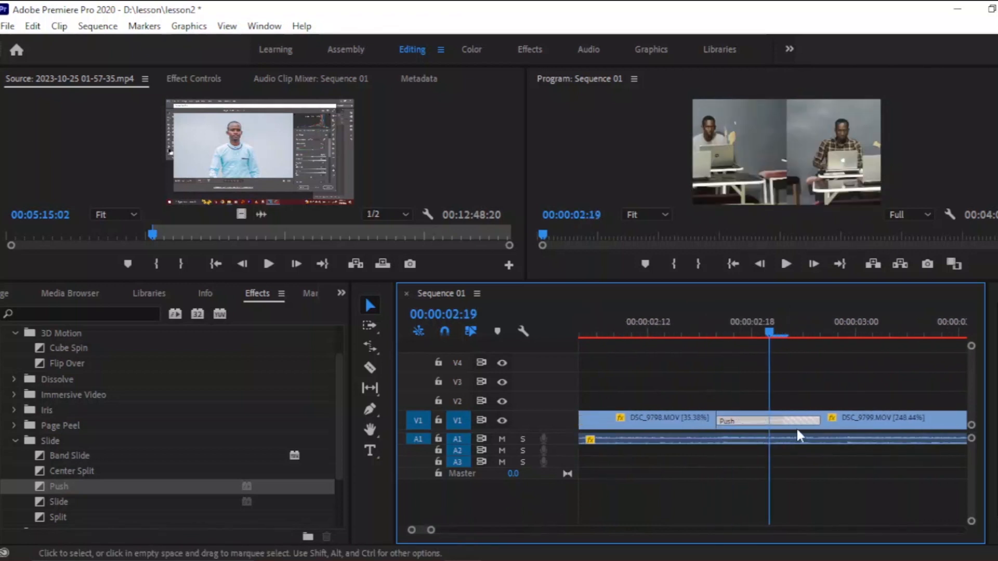
mouse_move(820, 420)
left_mouse_down()
mouse_move(874, 420)
mouse_move(802, 423)
left_mouse_up()
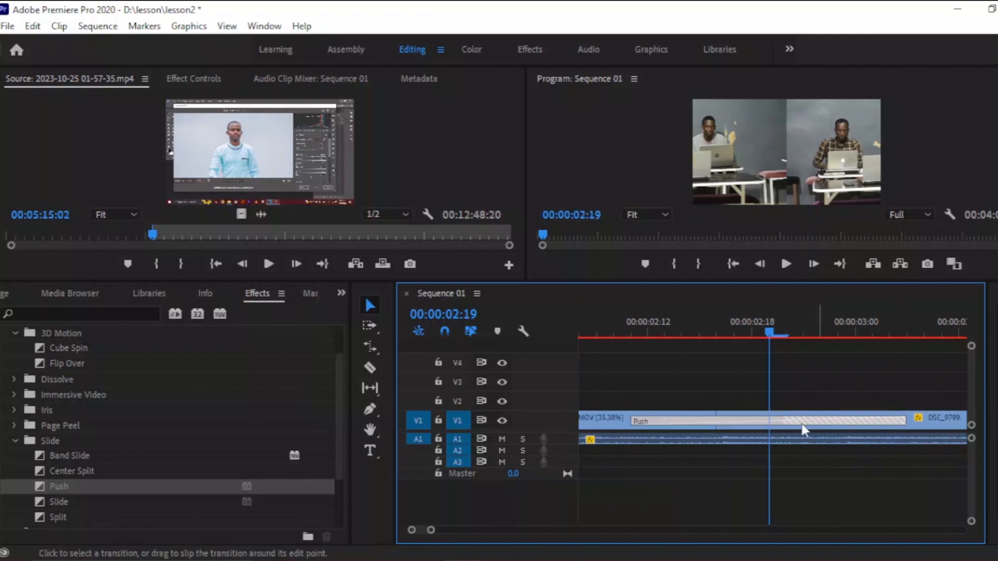
left_click_drag(430, 534, 486, 530)
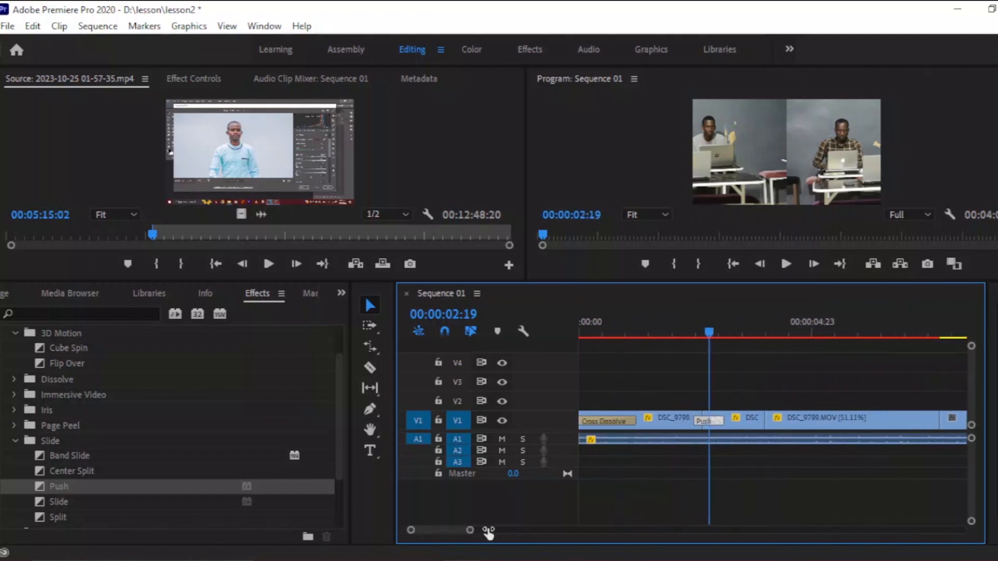
Play the sequence from the start to review the Push transition and following clips.
left_click(687, 331)
key("space")
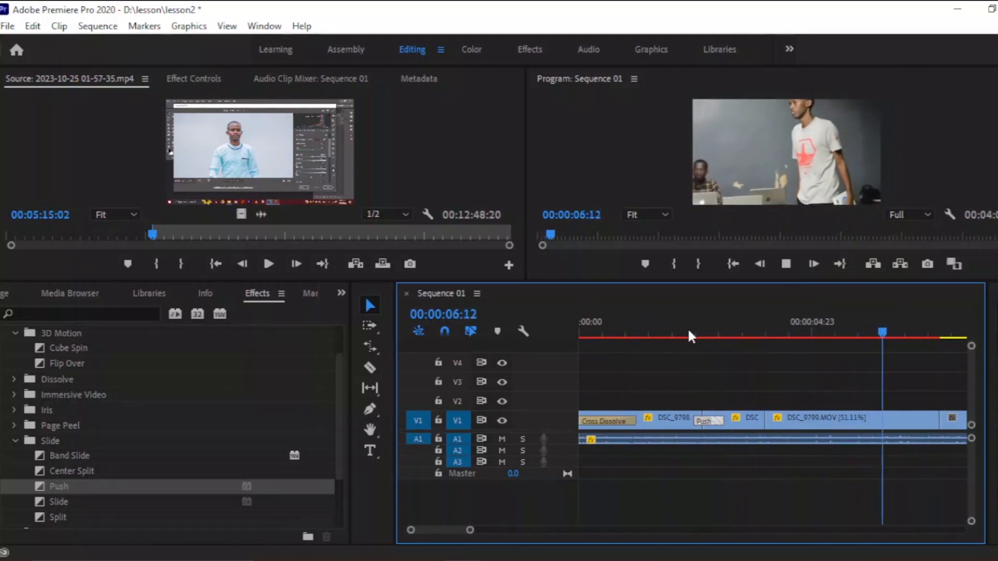
key("space")
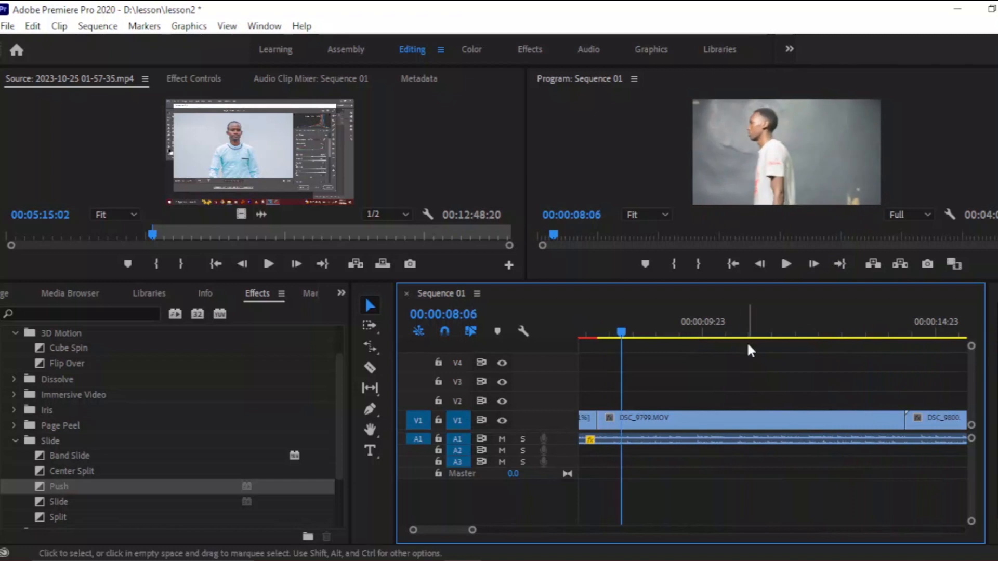
left_click(595, 330)
key("space")
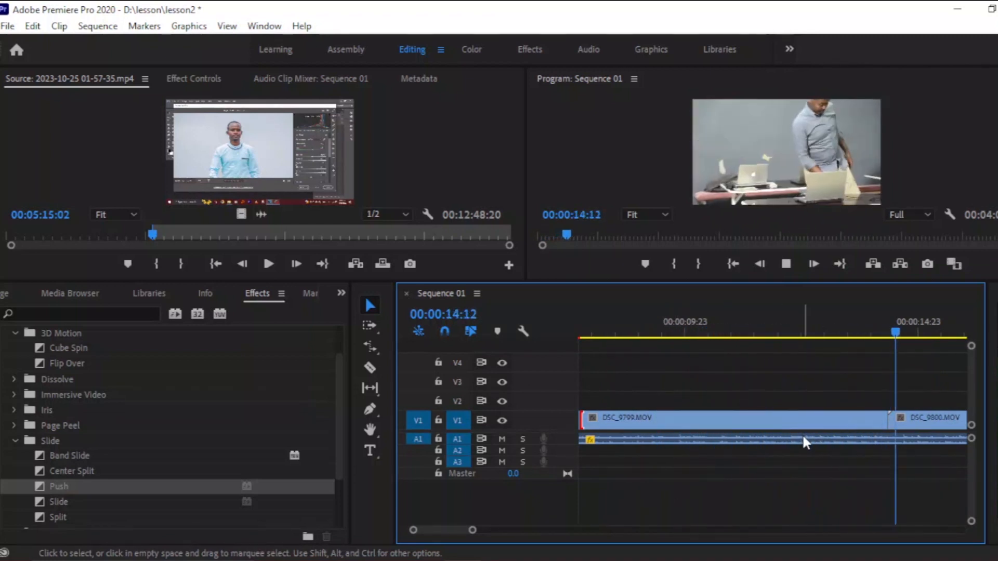
key("space")
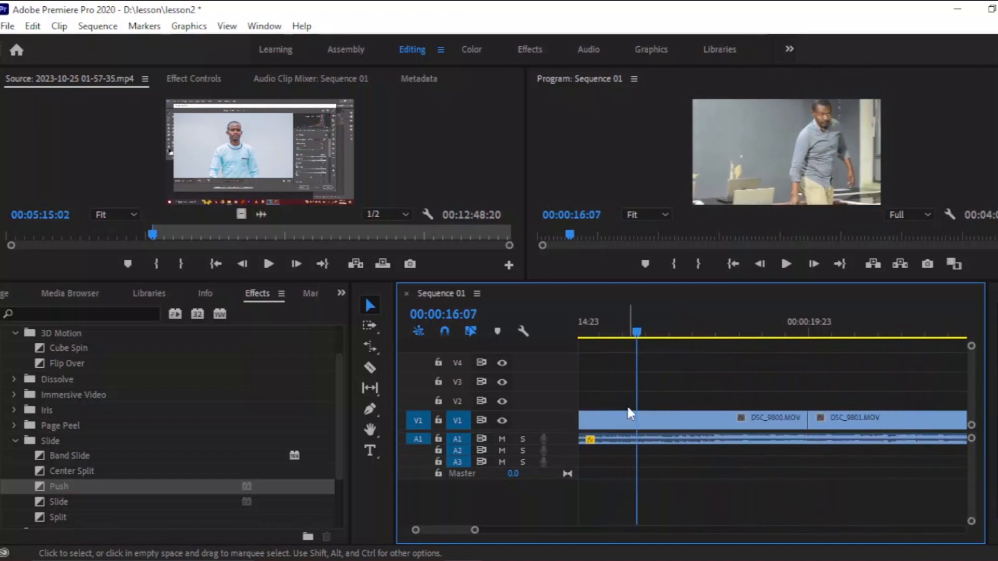
Apply the Band Slide transition to the edit between DSC_9799 and DSC_9800 on V1.
scroll(625, 428, "up", 3)
left_click_drag(671, 336, 662, 337)
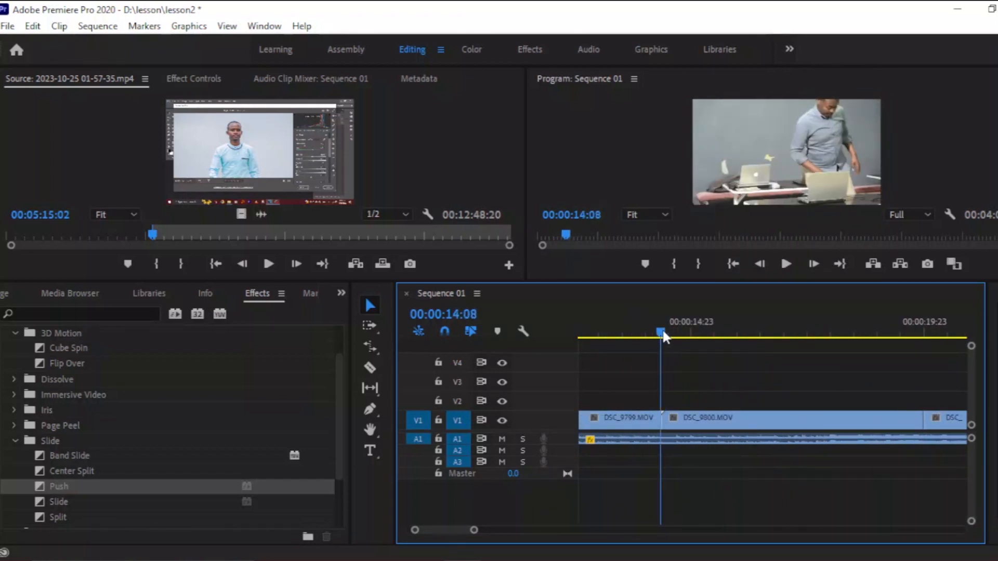
left_click(59, 500)
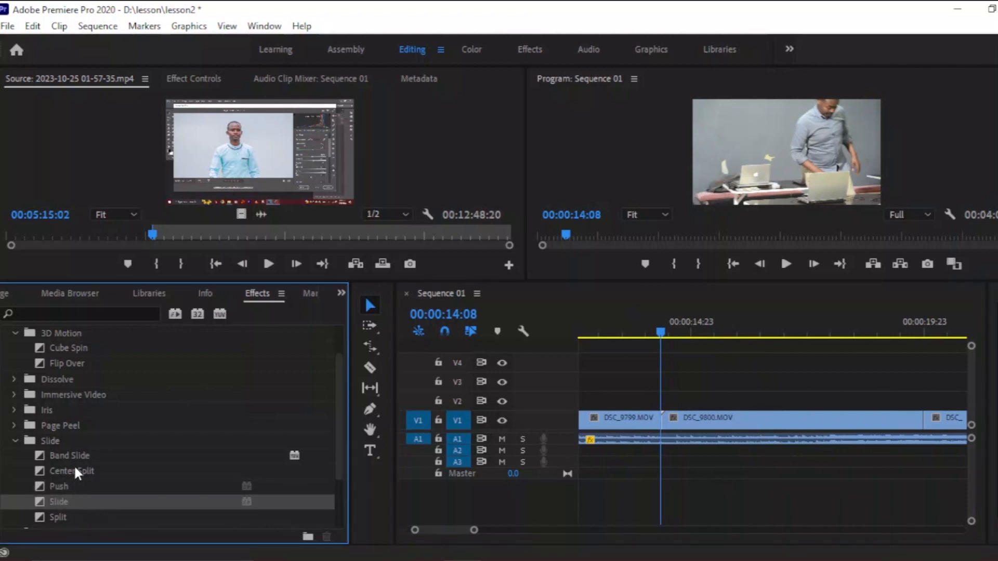
left_click_drag(70, 454, 575, 459)
left_click_drag(669, 435, 672, 435)
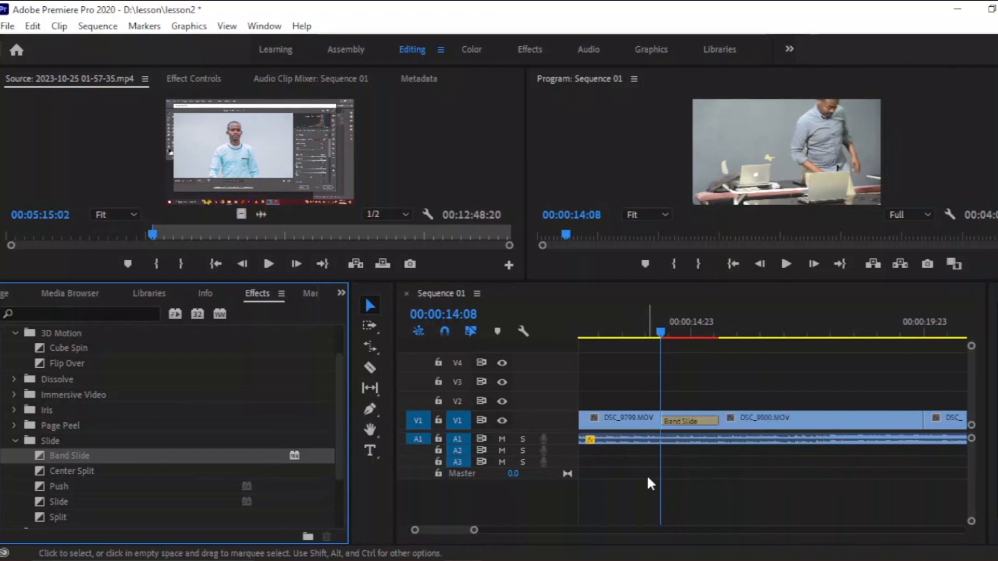
Apply the default transitions to the start of the DSC_9796 cutaway on V3 and play back from just before it.
key("space")
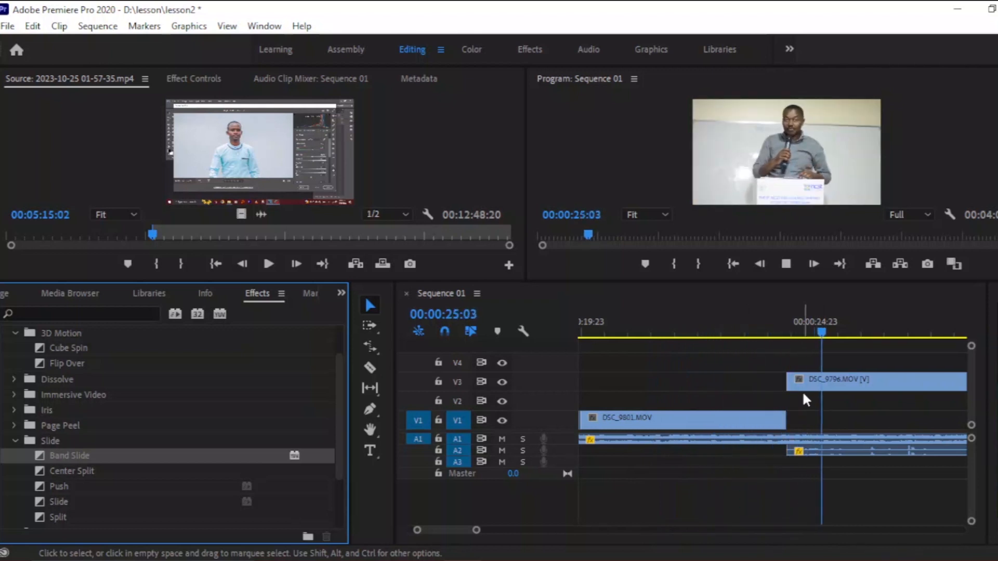
right_click(787, 383)
left_click(826, 477)
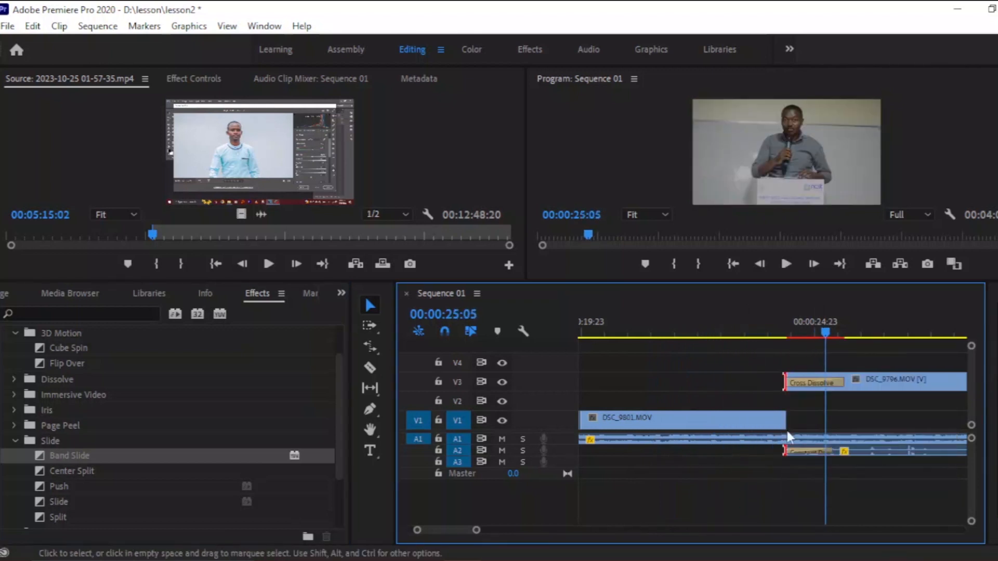
left_click(757, 333)
key("space")
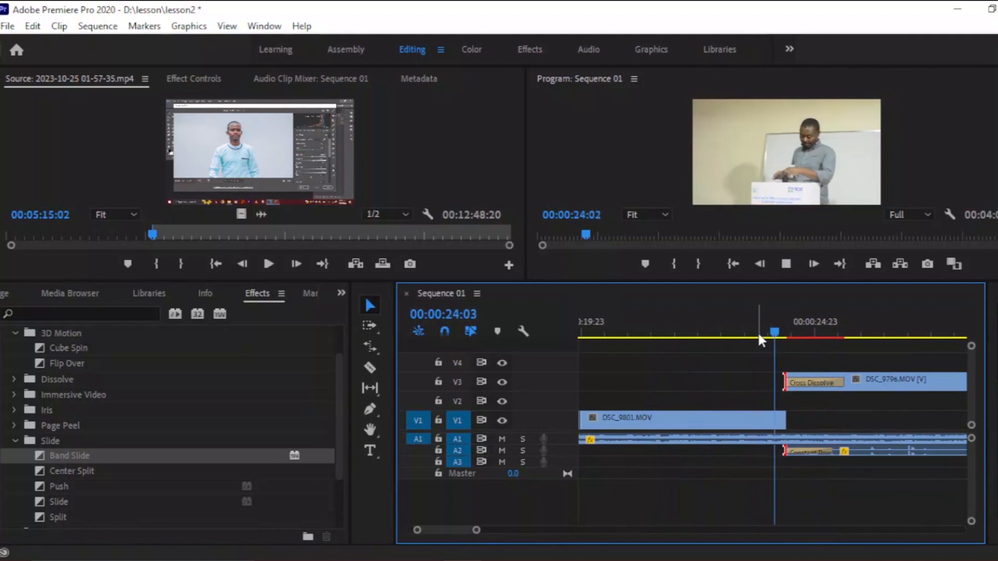
Play through the middle of the sequence to review the cutaways on V3 and V4.
left_click_drag(475, 531, 560, 530)
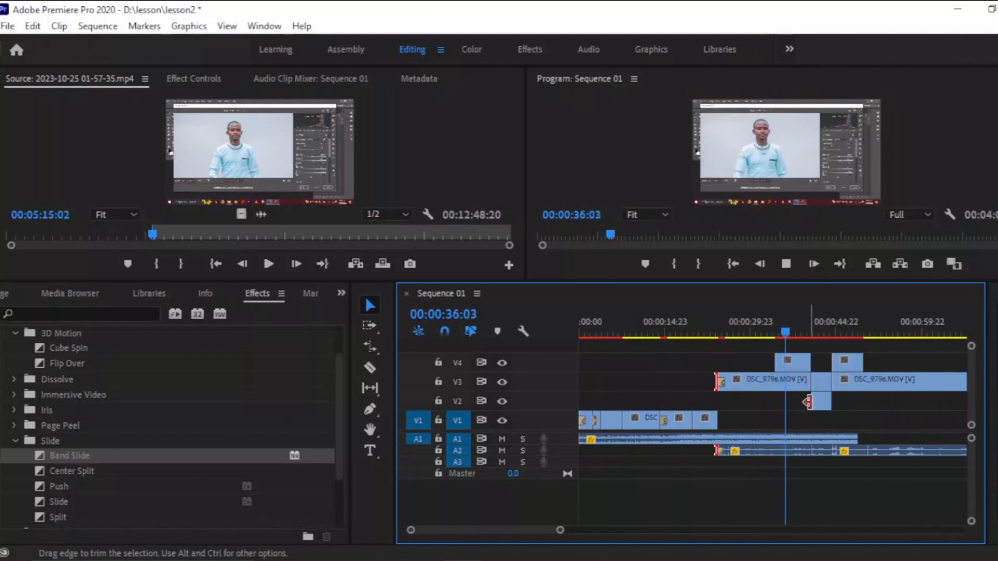
scroll(865, 419, "down", 1)
scroll(866, 418, "down", 1)
left_click(882, 332)
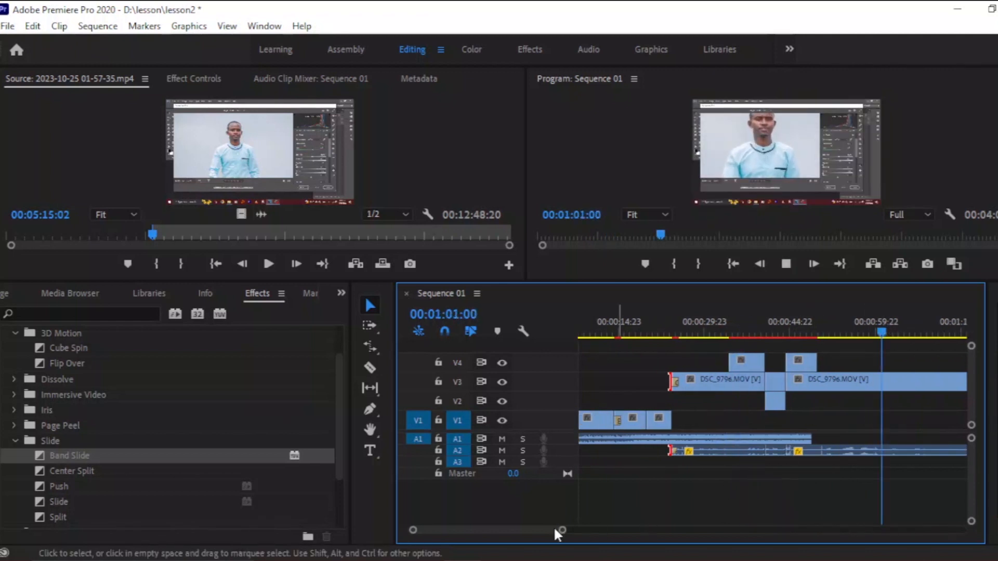
left_click_drag(562, 532, 739, 529)
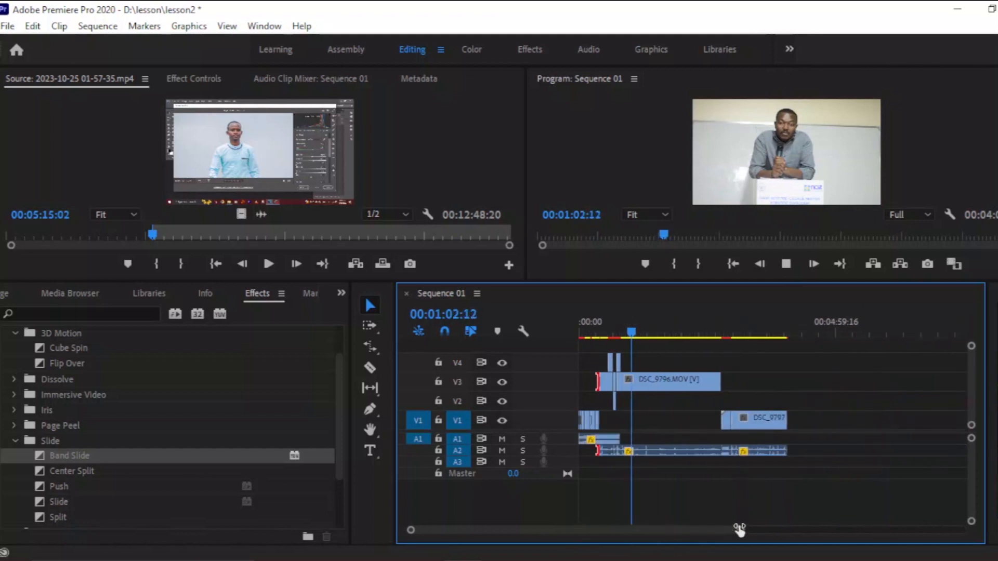
key("space")
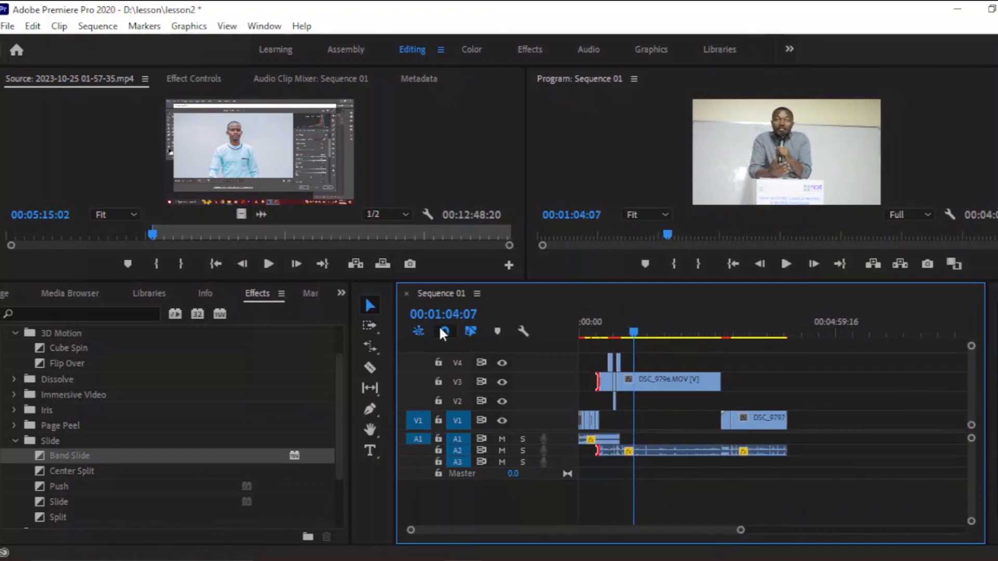
Select the opening clips on V1 together with the music on A1 and copy them.
left_click(593, 335)
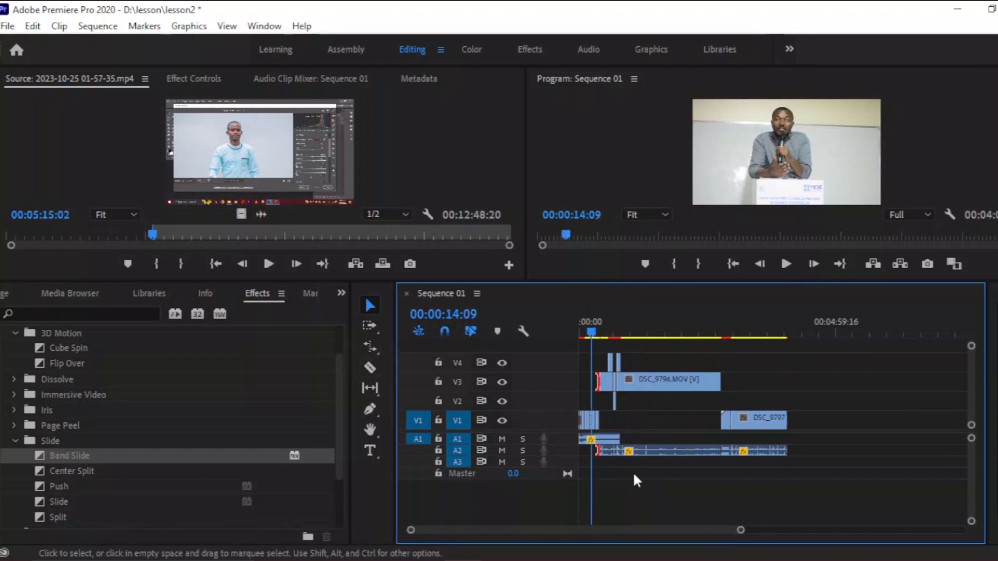
left_click_drag(741, 530, 637, 545)
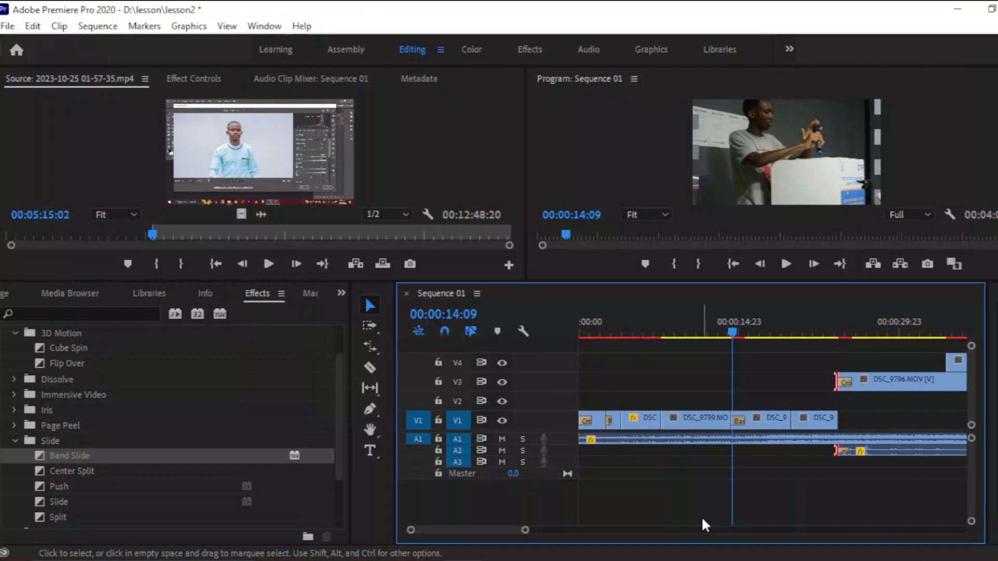
left_click_drag(814, 356, 579, 446)
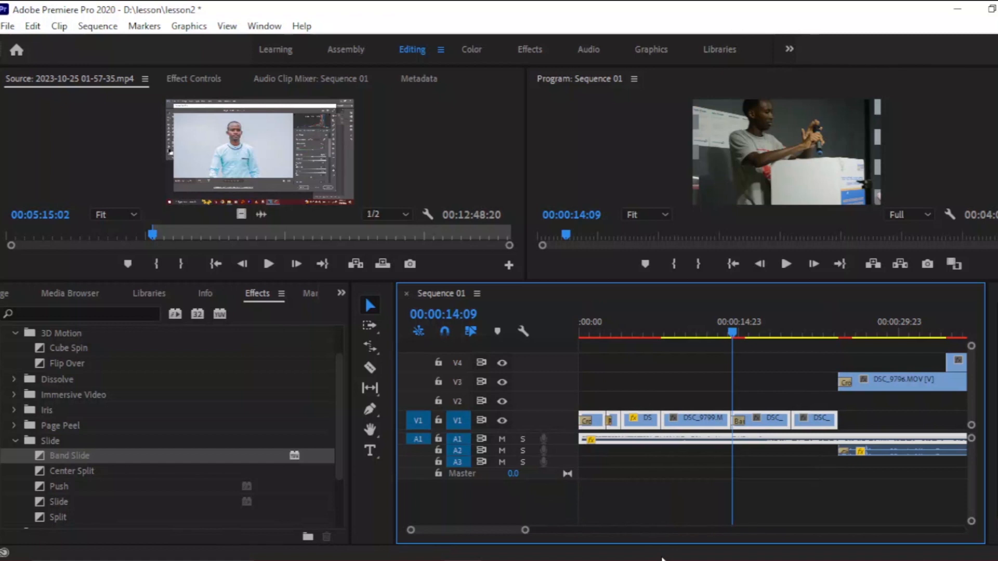
left_click(33, 26)
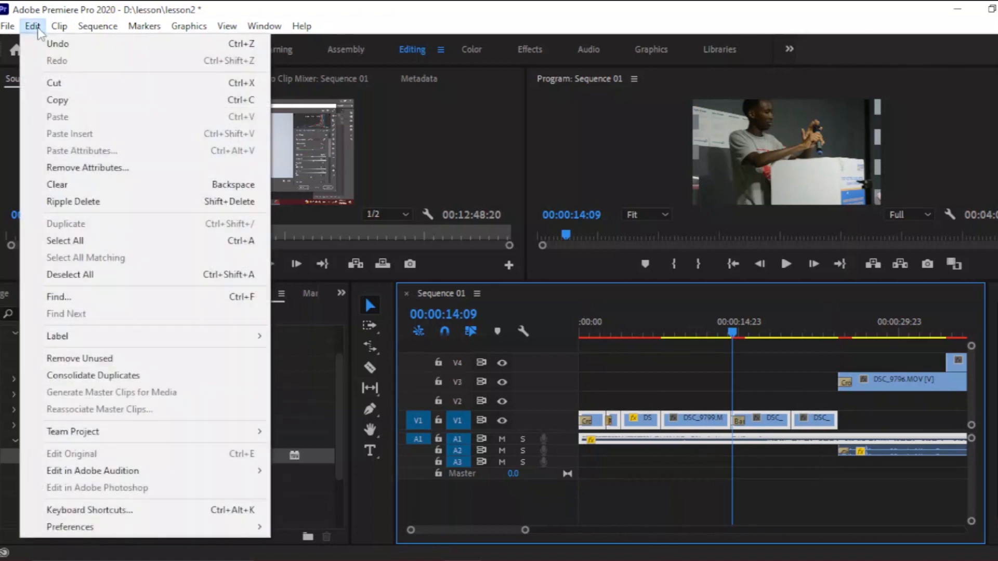
left_click(73, 98)
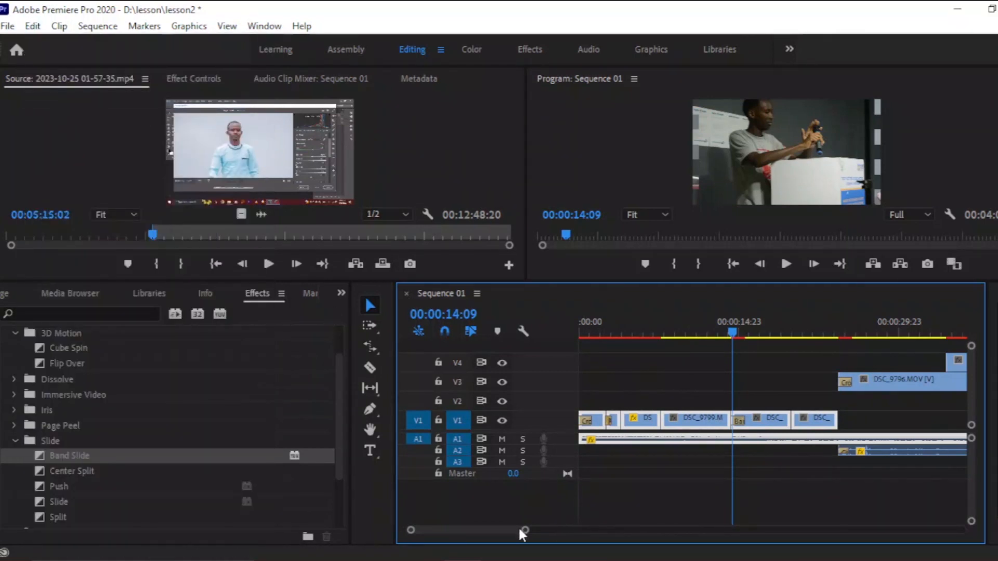
Paste the copied opening clips and music at the end of the sequence after DSC_9797.
left_click_drag(525, 529, 742, 530)
left_click(785, 328)
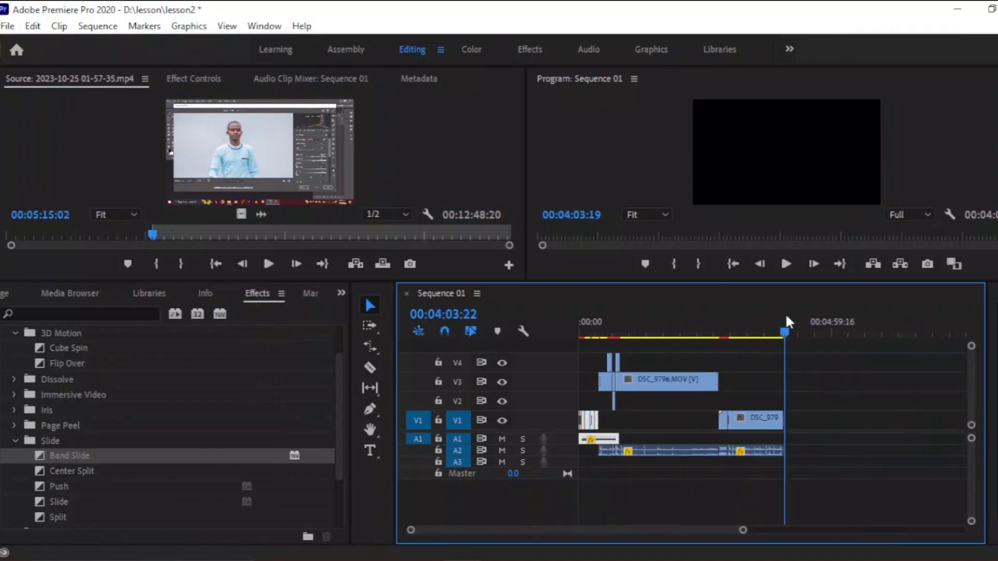
left_click_drag(785, 328, 784, 331)
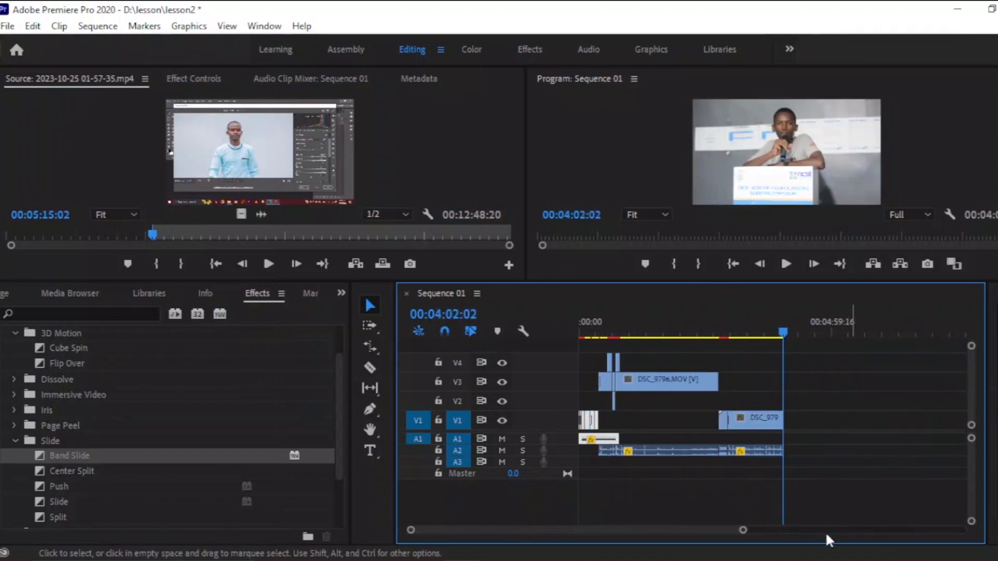
left_click_drag(738, 533, 638, 530)
left_click(777, 330)
left_click_drag(777, 330, 784, 329)
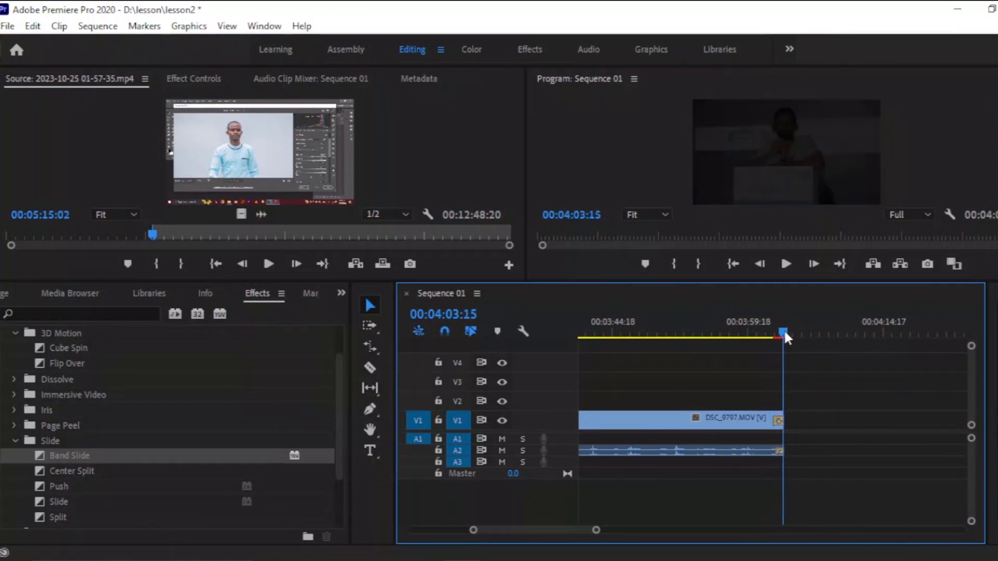
left_click(32, 26)
left_click(57, 116)
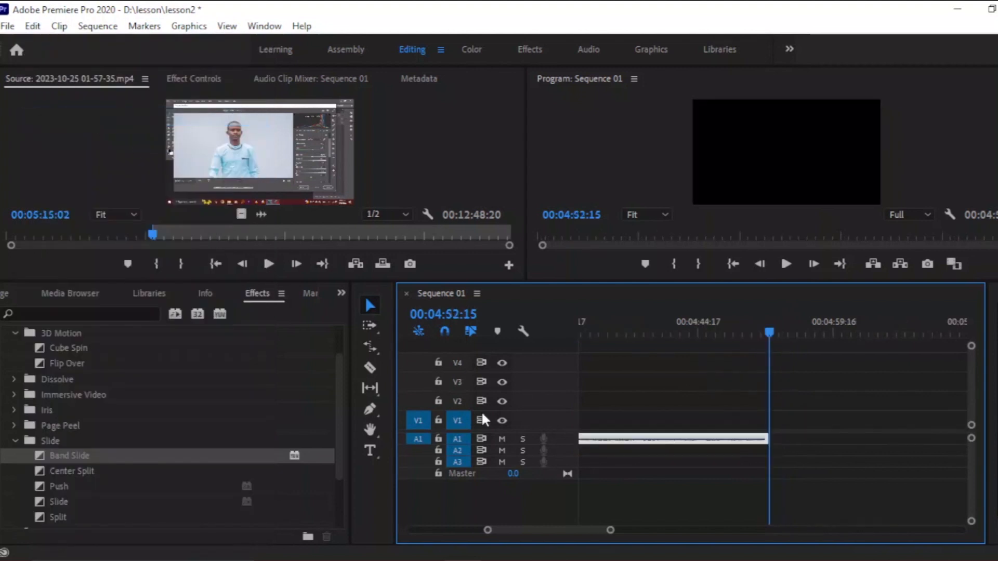
Apply the default transitions to the end of the DSC_9796 cutaway on V3.
left_click_drag(610, 530, 703, 517)
left_click(659, 335)
key("space")
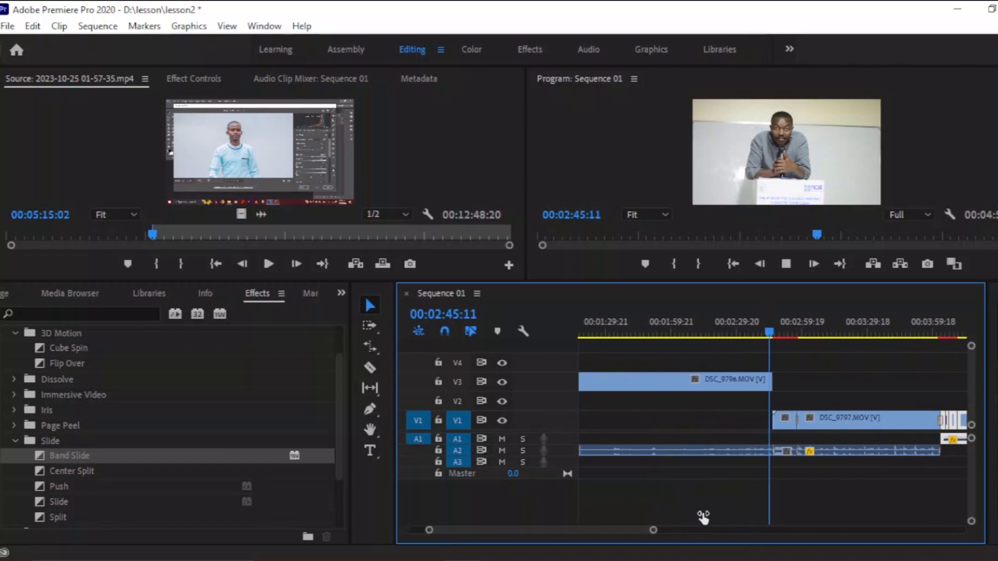
right_click(767, 382)
left_click(810, 478)
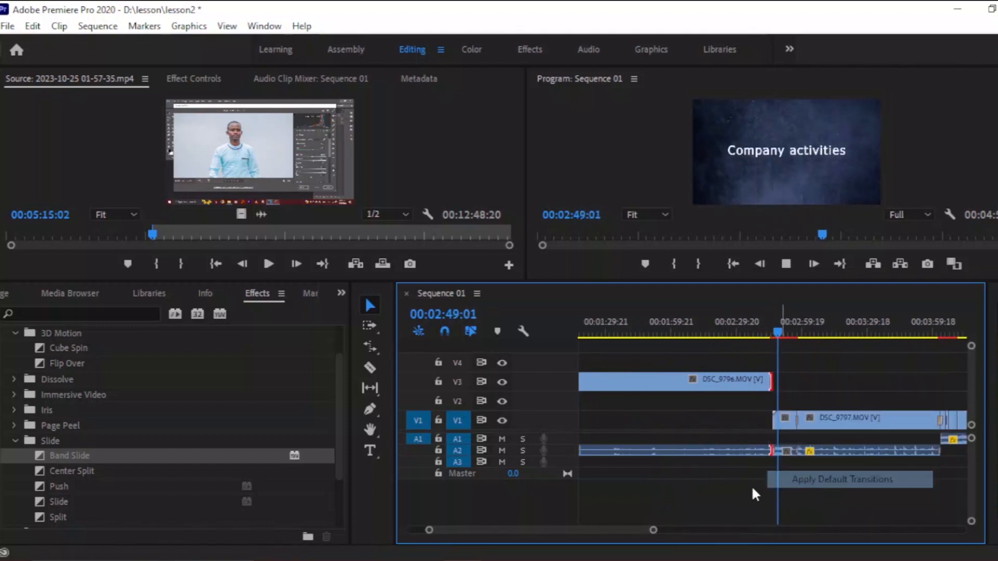
Apply the default transition to the end of the last clip on V1 and play back the ending.
left_click_drag(647, 531, 781, 530)
left_click(748, 323)
key("space")
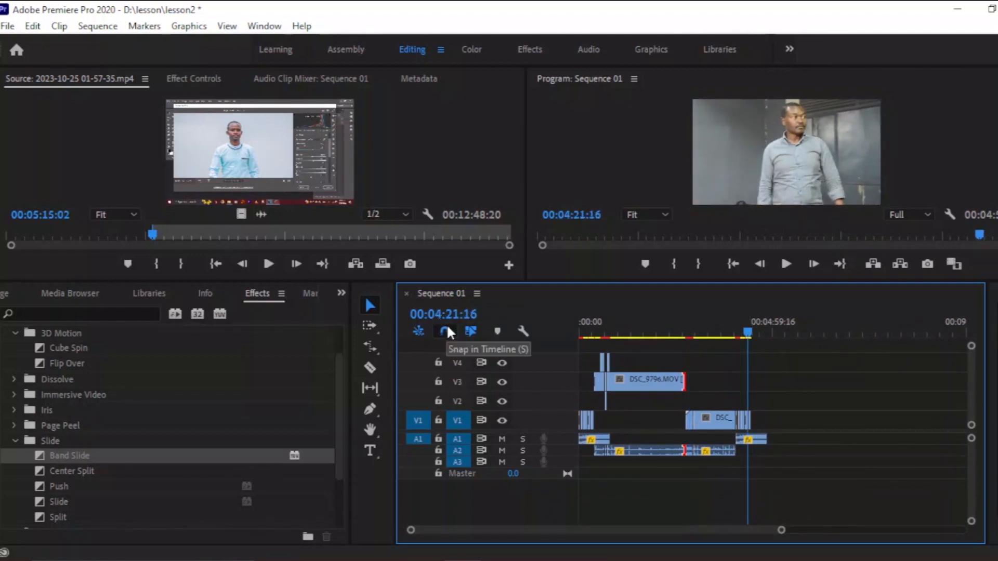
left_click_drag(781, 530, 691, 529)
key("space")
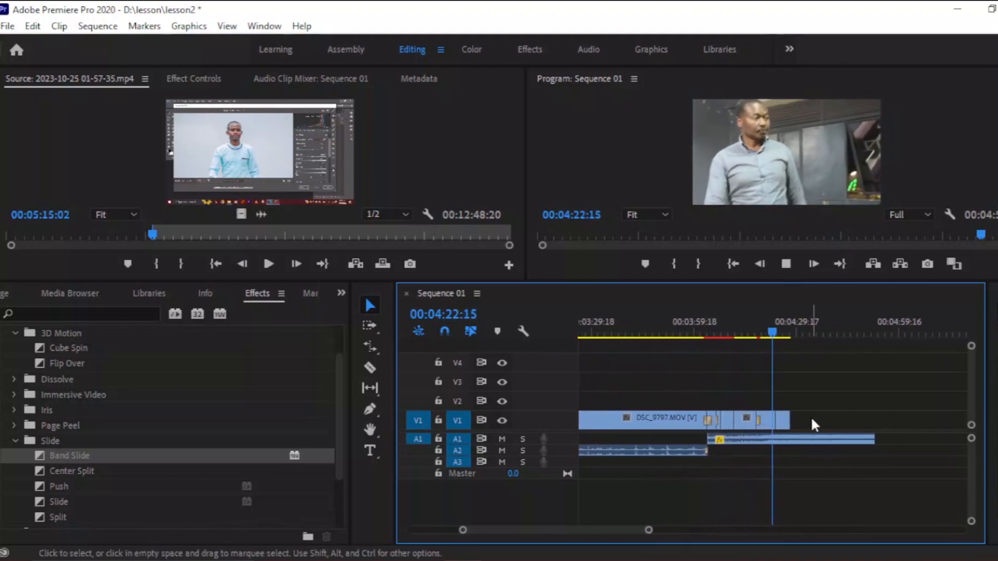
right_click(787, 417)
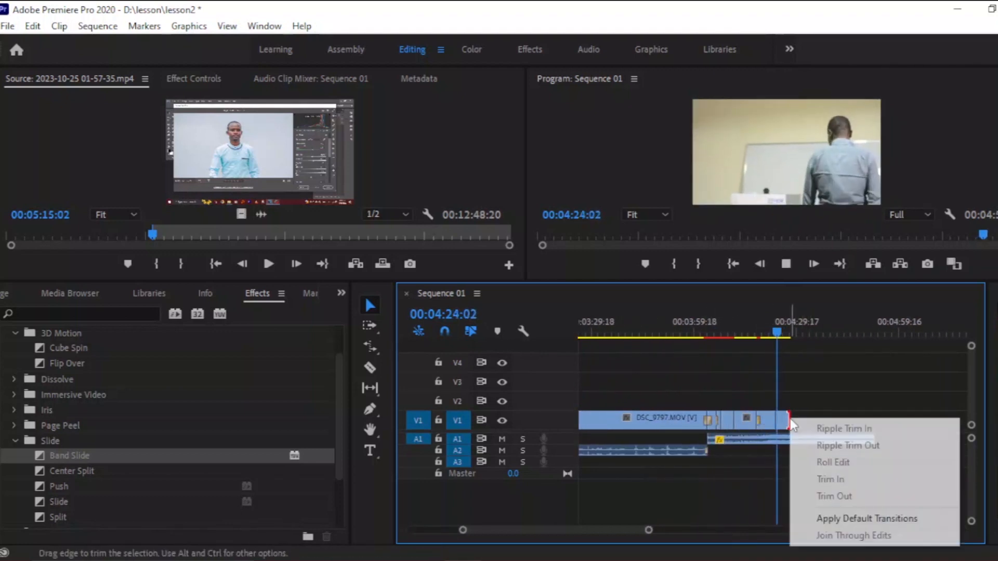
left_click(837, 515)
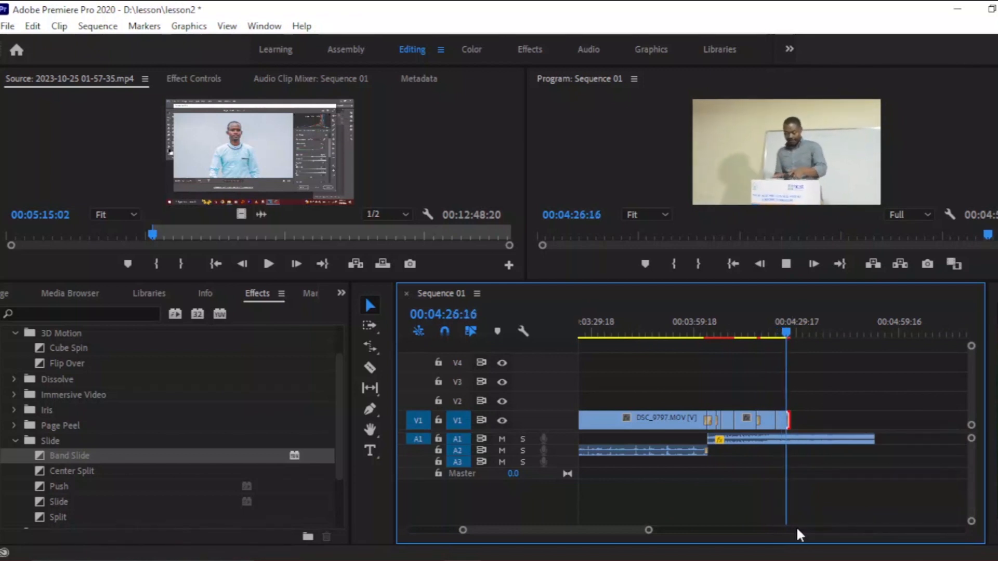
key("space")
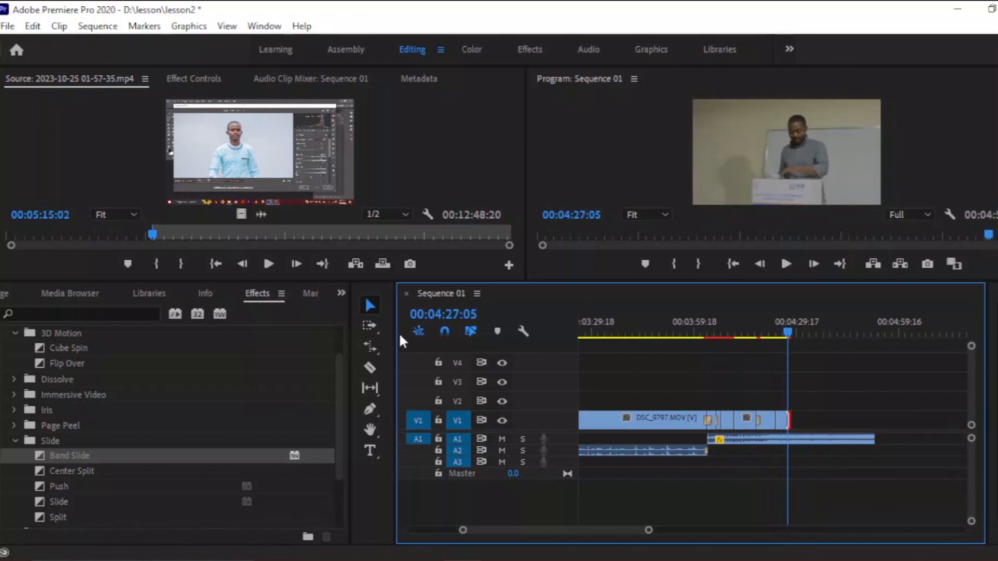
Open DSC_9738 from the footage bin in the Project panel into the source monitor.
left_click(341, 292)
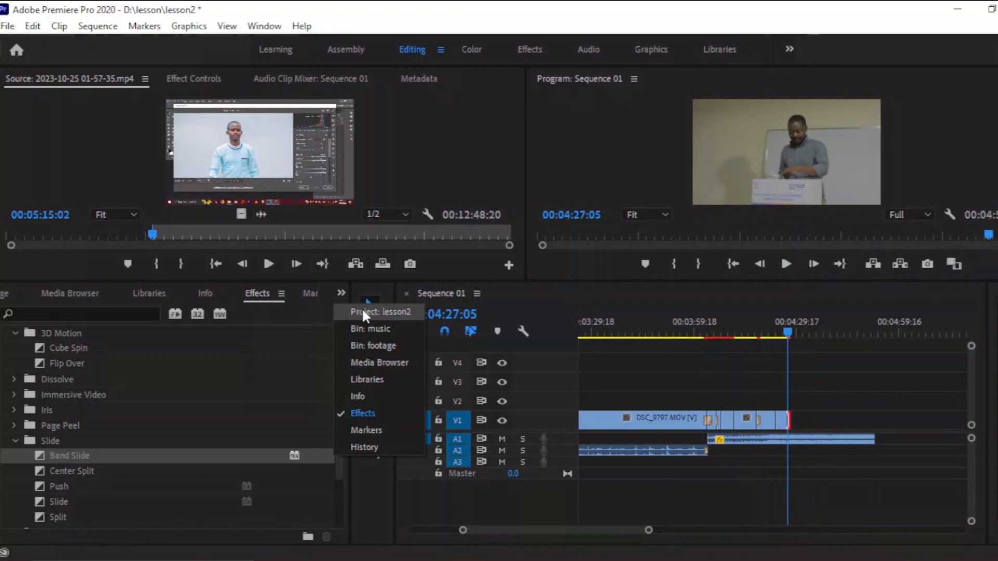
left_click(379, 313)
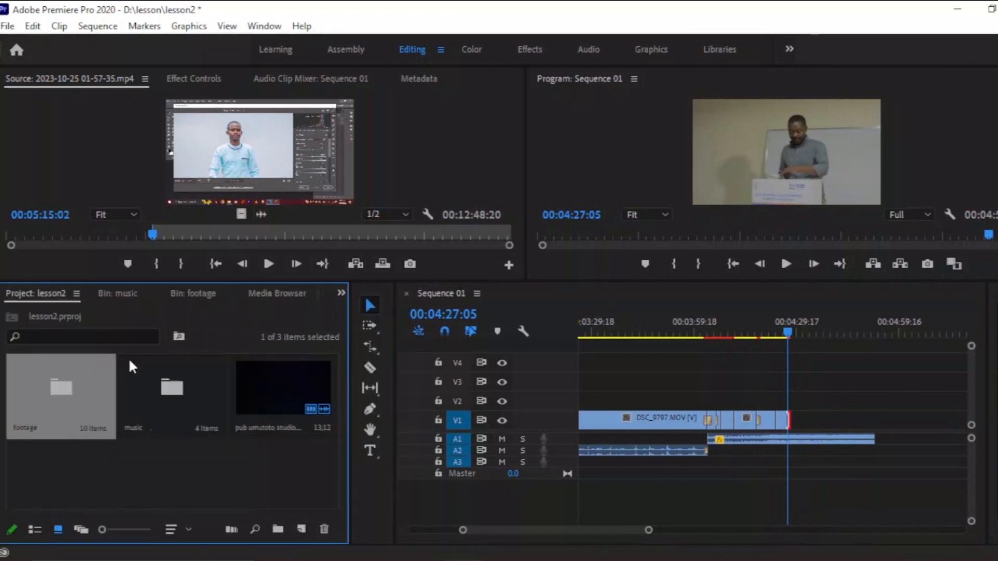
double_click(80, 393)
double_click(76, 376)
left_click(215, 236)
left_click_drag(215, 235, 191, 234)
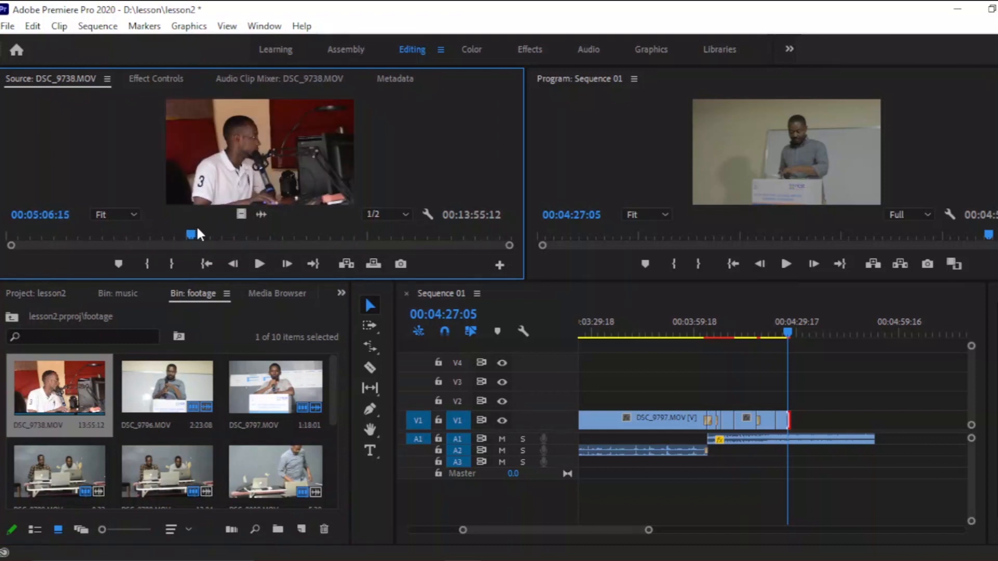
Mark in and out points in DSC_9738 and add that section to the end of V1.
key("i")
key("space")
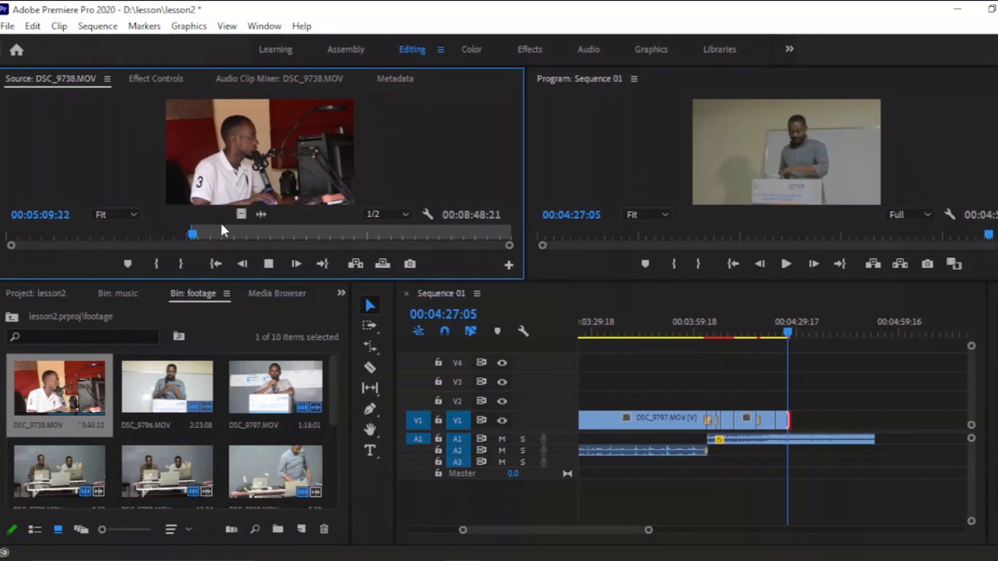
key("o")
key("space")
left_click_drag(239, 214, 794, 424)
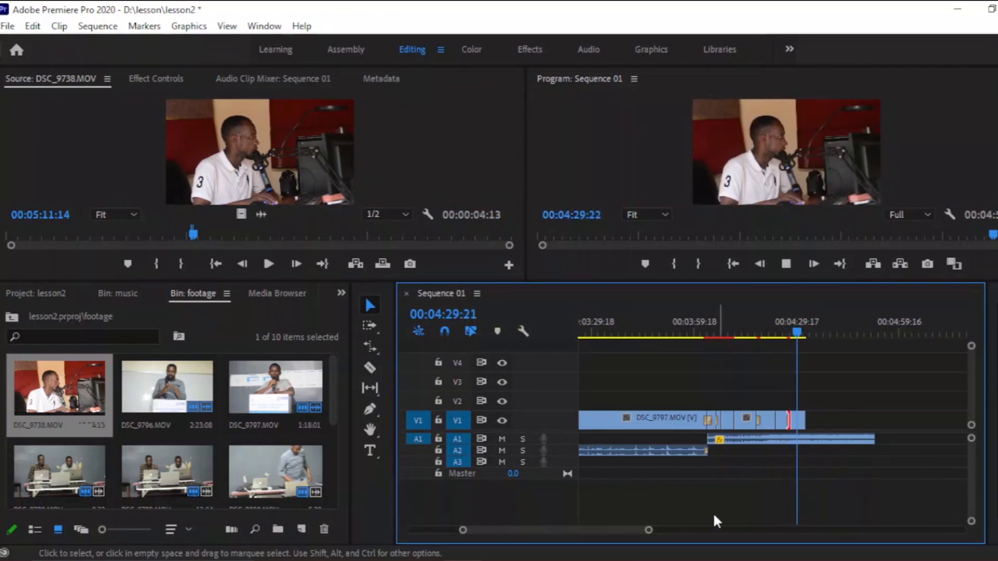
Raise the last volume keyframe of the ending music on A1 to the level of the previous keyframe.
key("space")
left_click_drag(971, 438, 972, 445)
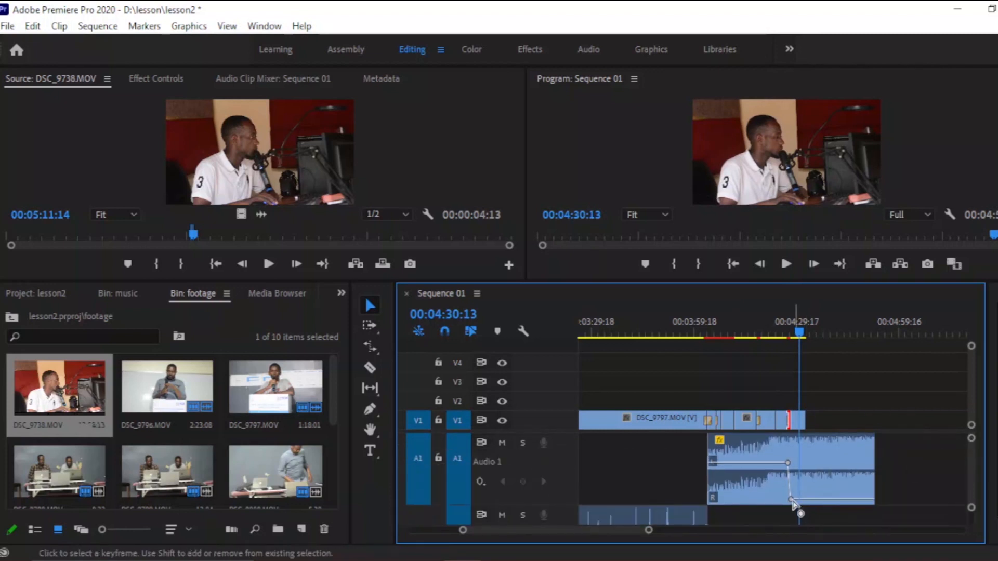
left_click_drag(791, 499, 801, 465)
Apply the default transition to the end of the DSC_9738 clip on V1.
left_click(789, 318)
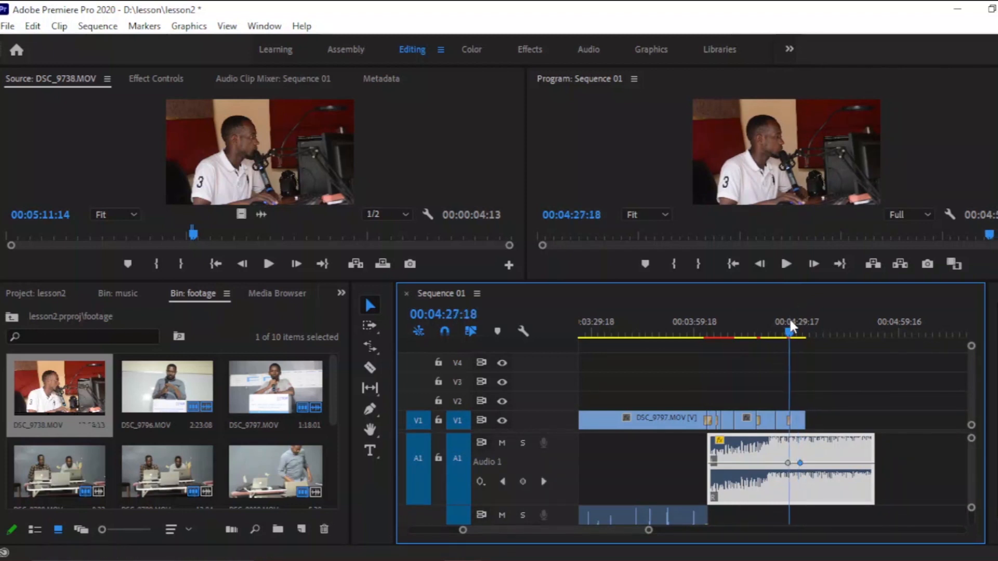
key("space")
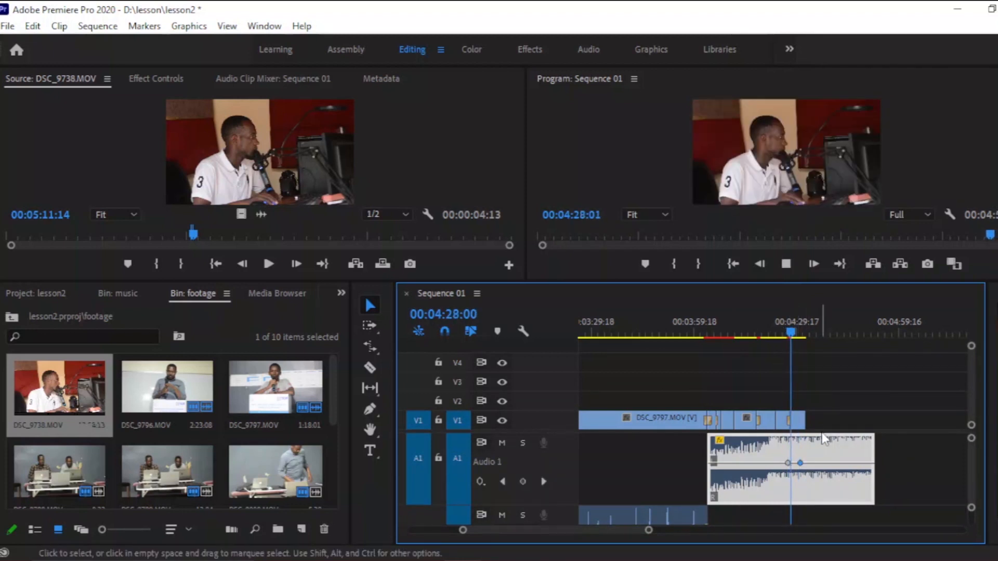
right_click(804, 423)
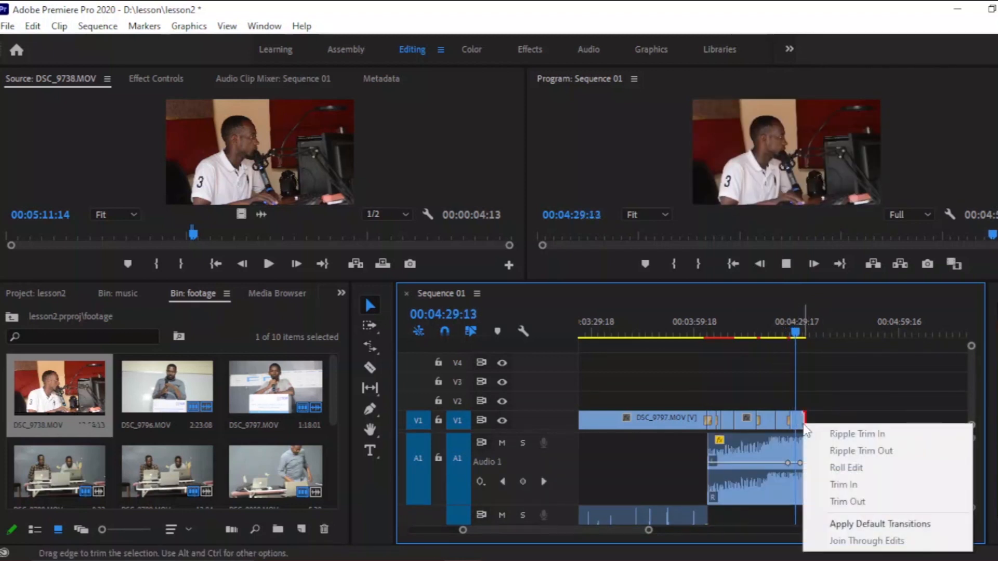
left_click(843, 523)
Trim the ending music on A1 so it ends with the last video clip.
left_click(835, 455)
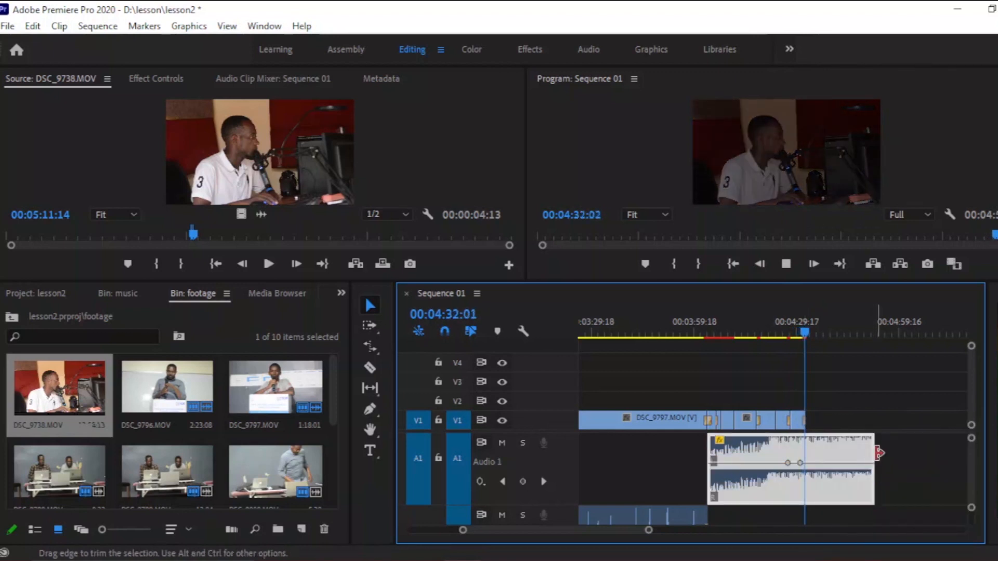
left_click_drag(873, 458, 808, 463)
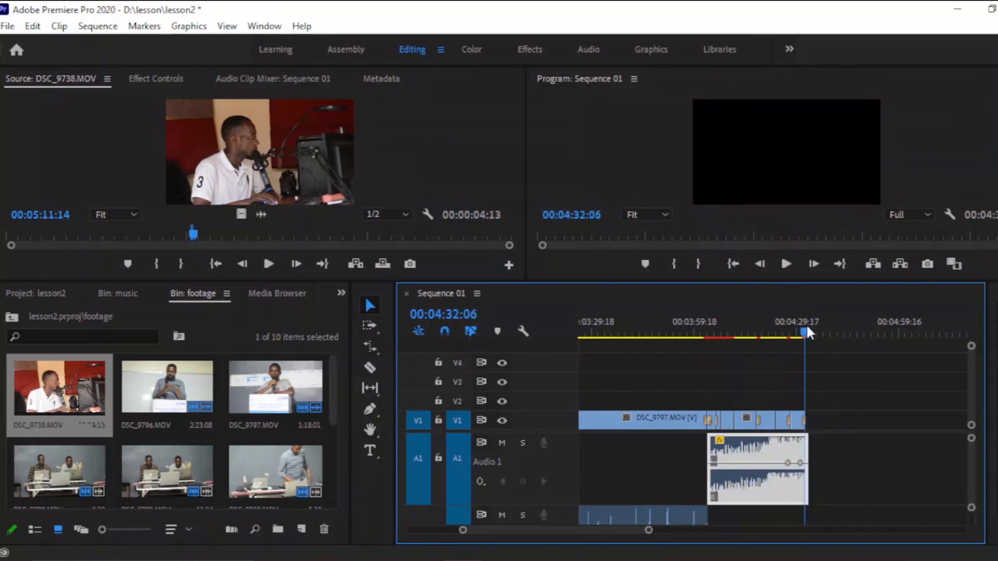
left_click_drag(648, 531, 613, 537)
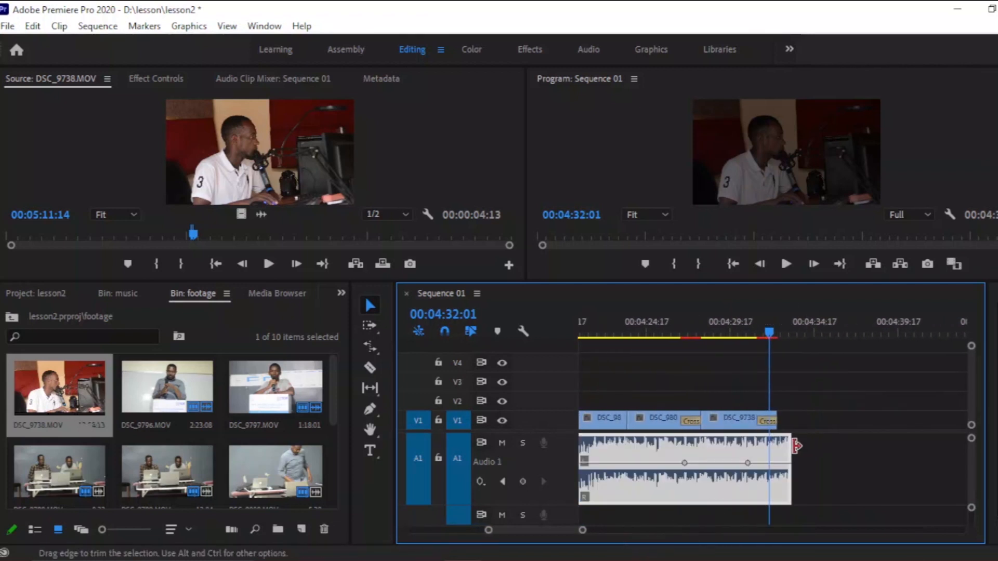
Trim the end of the ending music on A1 to the last video clip and apply the default transition there.
left_click_drag(793, 447, 775, 447)
right_click(776, 447)
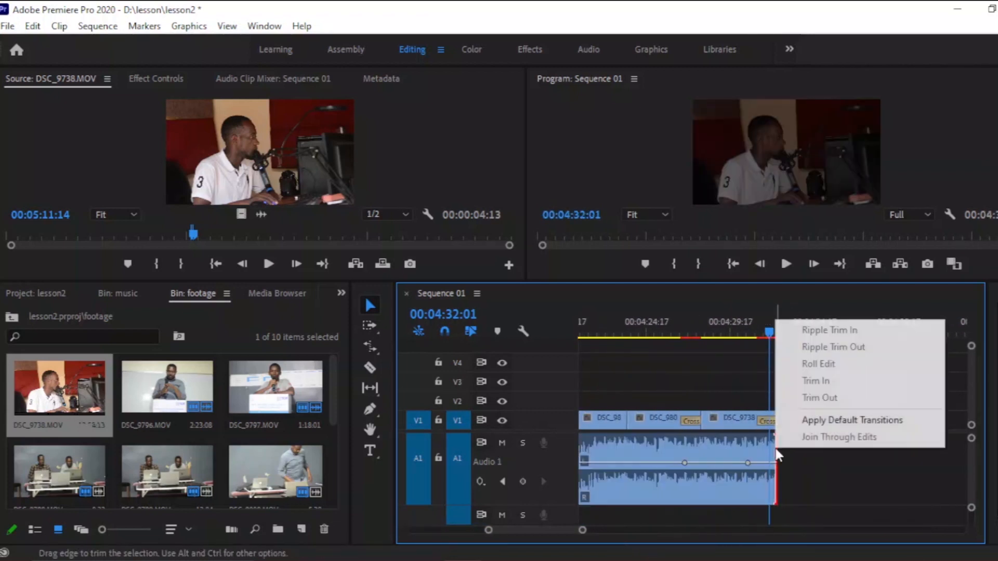
left_click(824, 422)
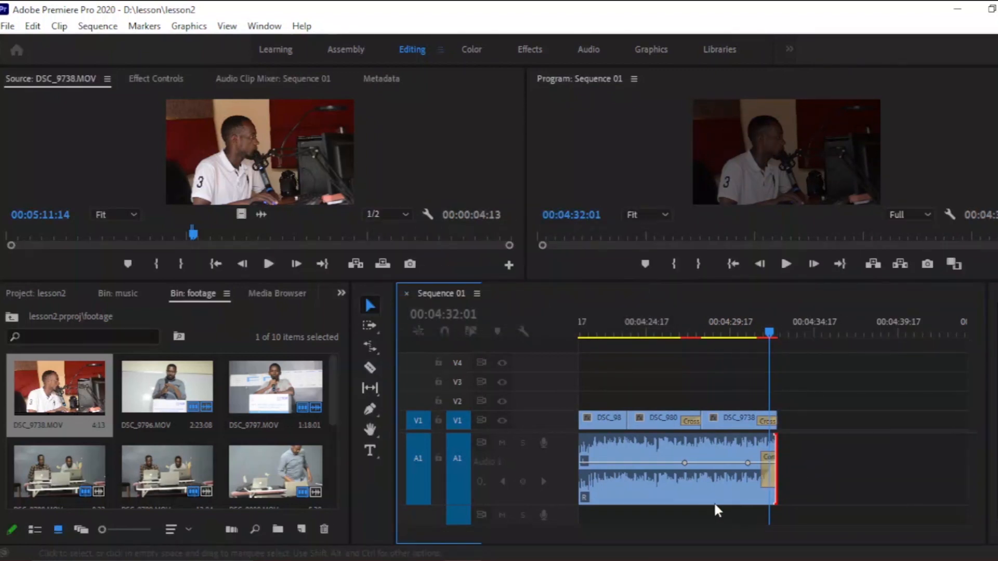
Play back the whole Sequence 01 from the beginning, then save the lesson2 project.
left_click_drag(584, 531, 893, 526)
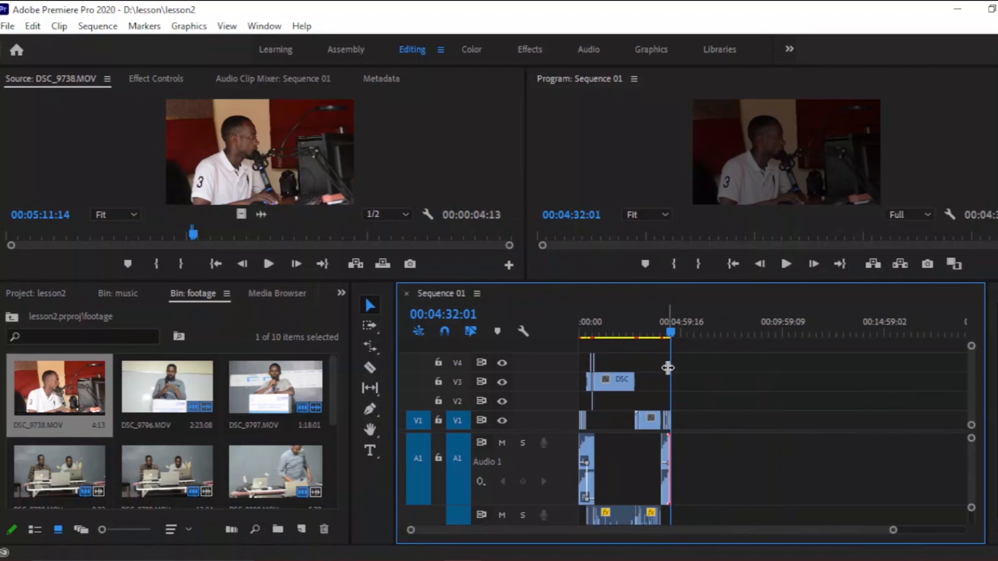
left_click_drag(673, 332, 295, 317)
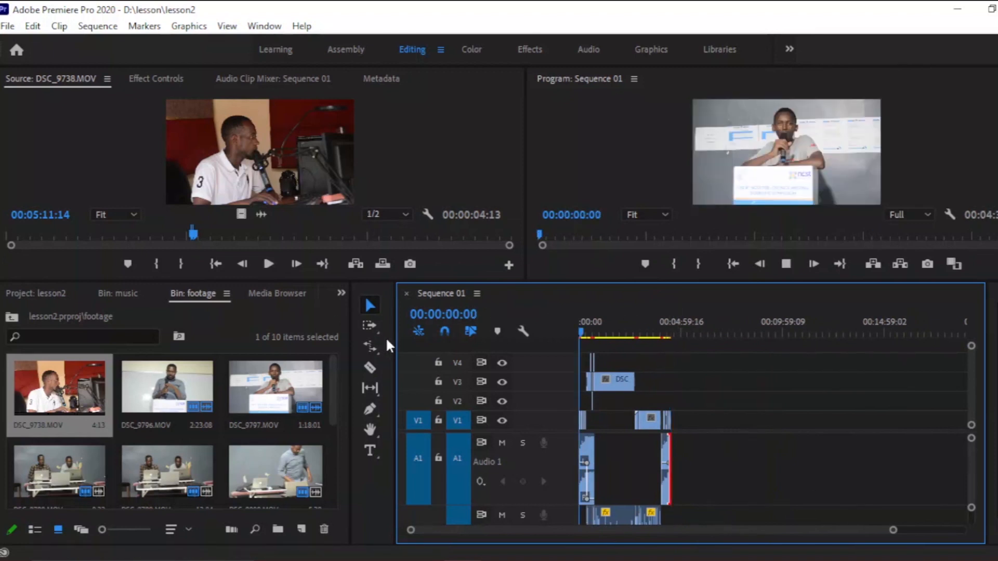
key("space")
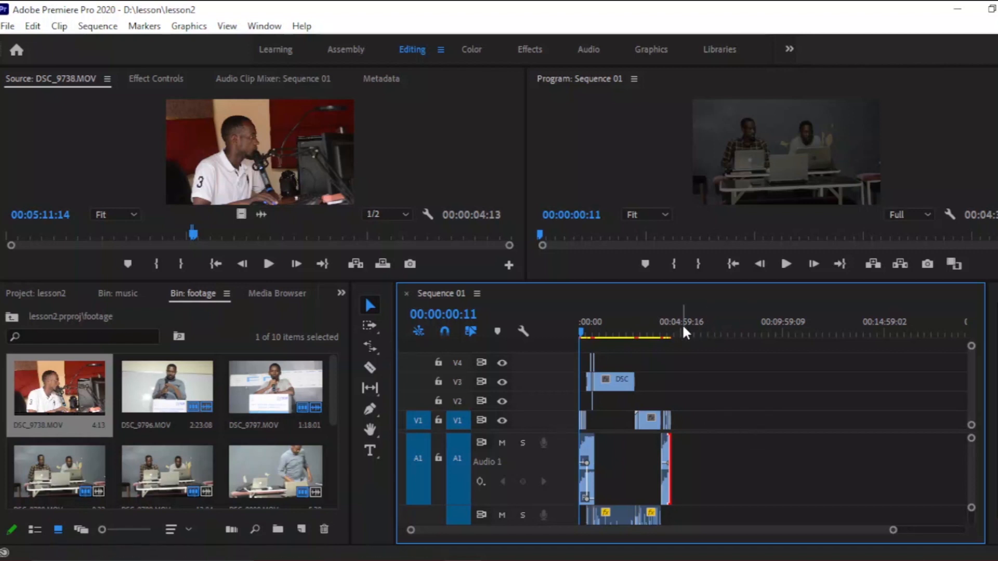
left_click(670, 332)
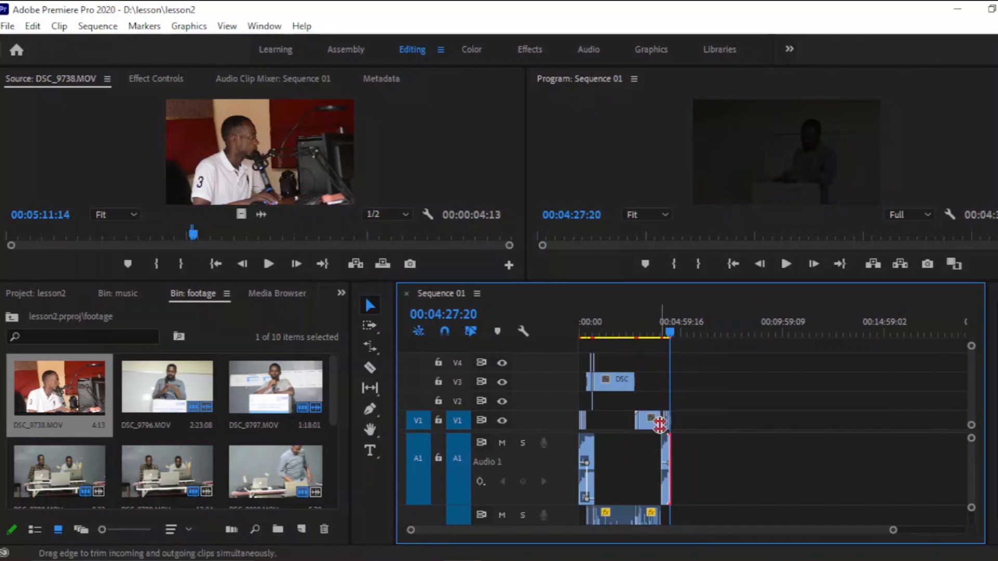
key("ctrl+s")
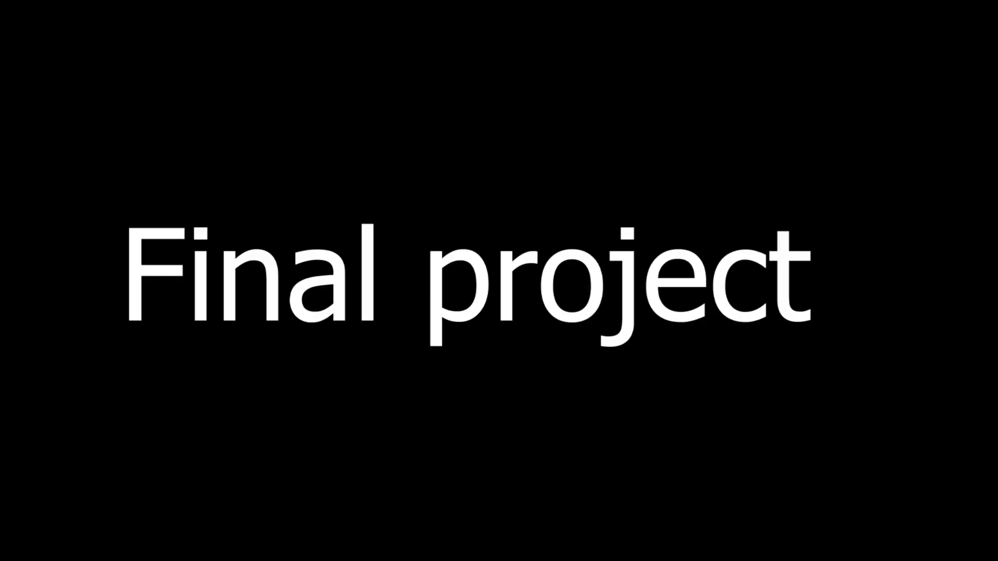